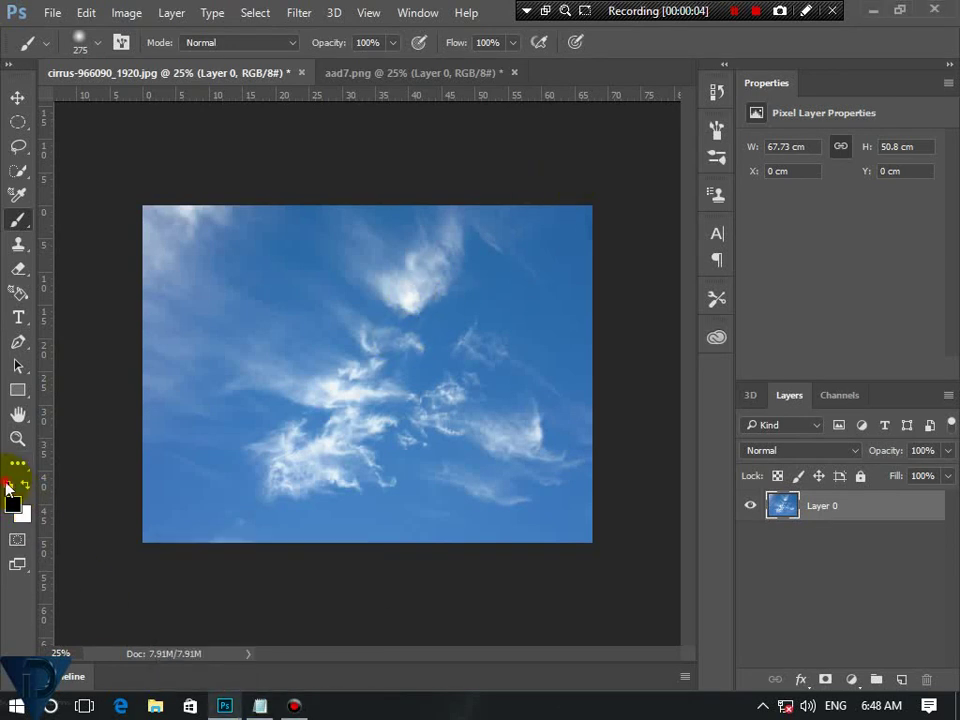
- Check the 'cirrus clouds' search phrase in Notepad, then hide the note
left_click(258, 704)
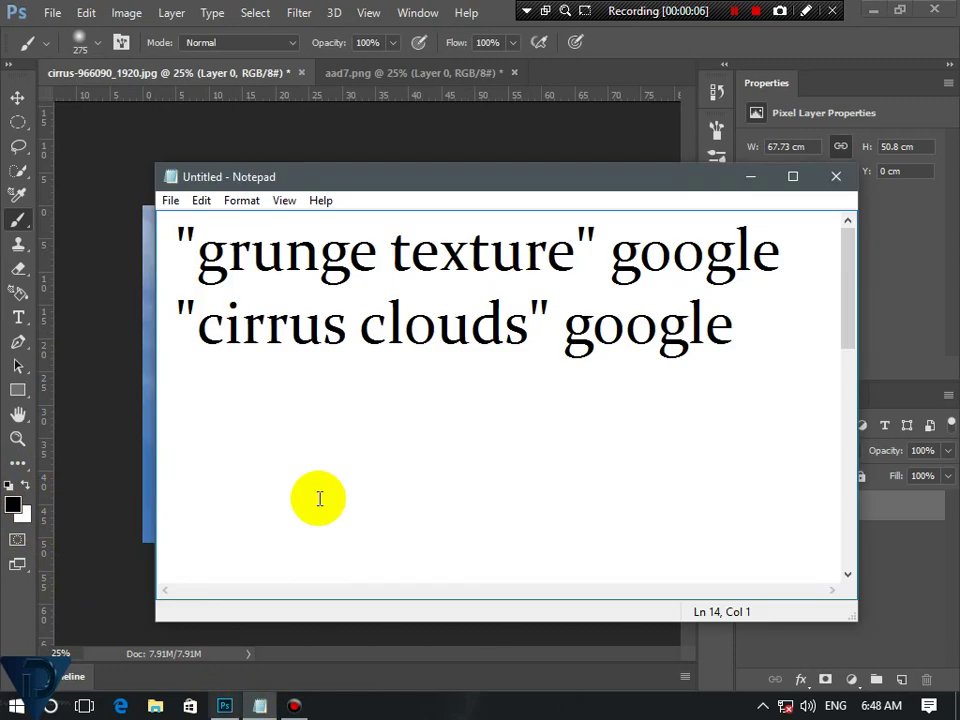
left_click_drag(180, 250, 320, 250)
left_click_drag(178, 310, 733, 311)
left_click_drag(302, 182, 537, 190)
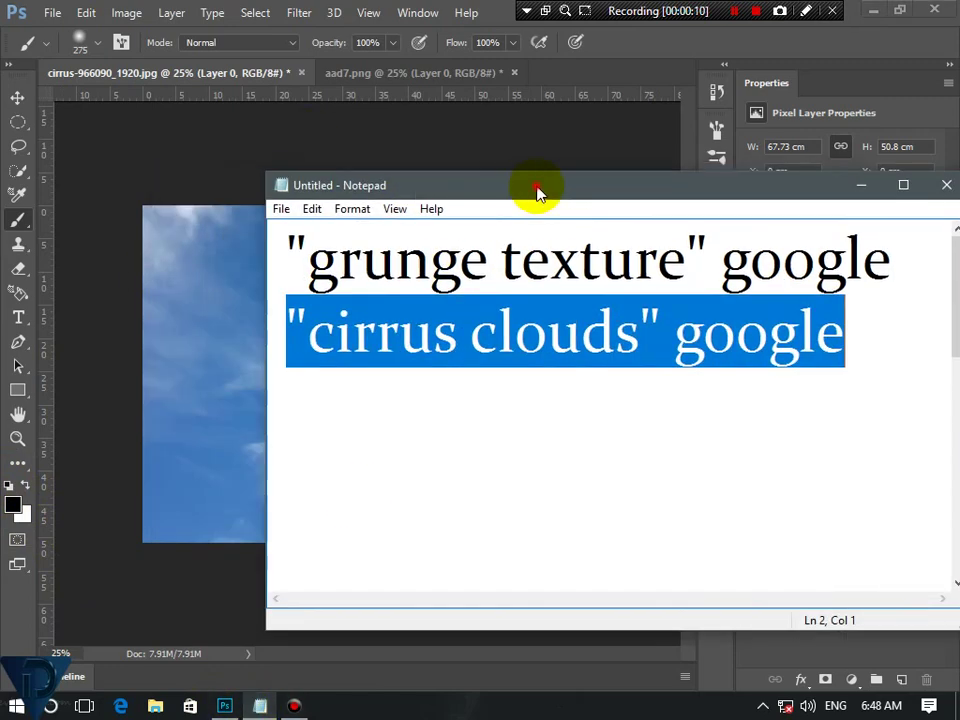
left_click(866, 188)
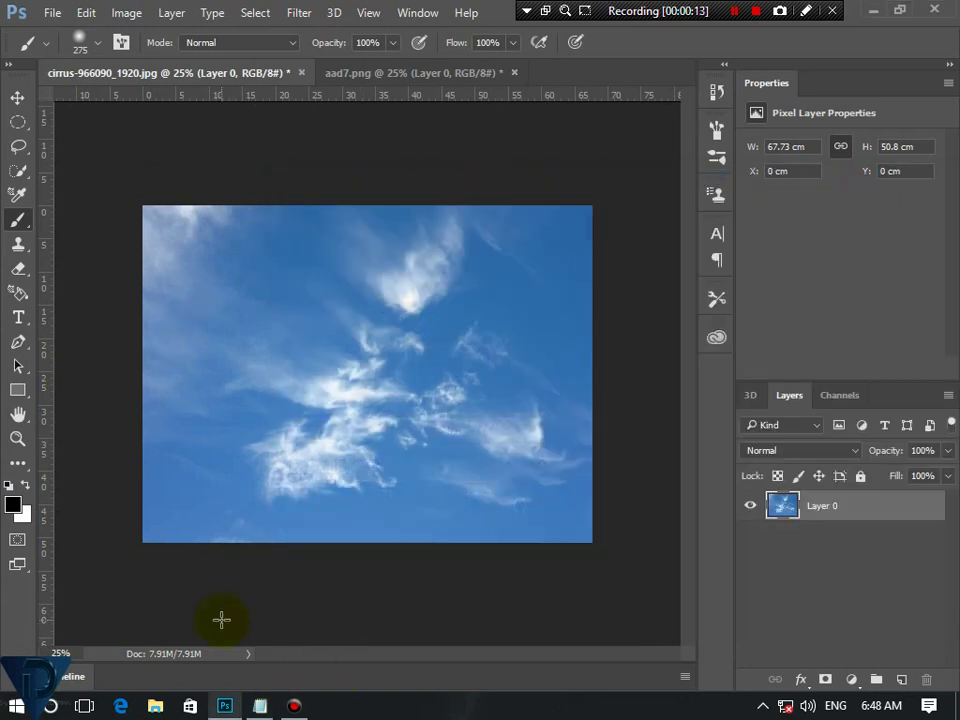
left_click(262, 710)
- Check the 'grunge texture' note and texture document, then return to the cirrus photo
left_click(410, 72)
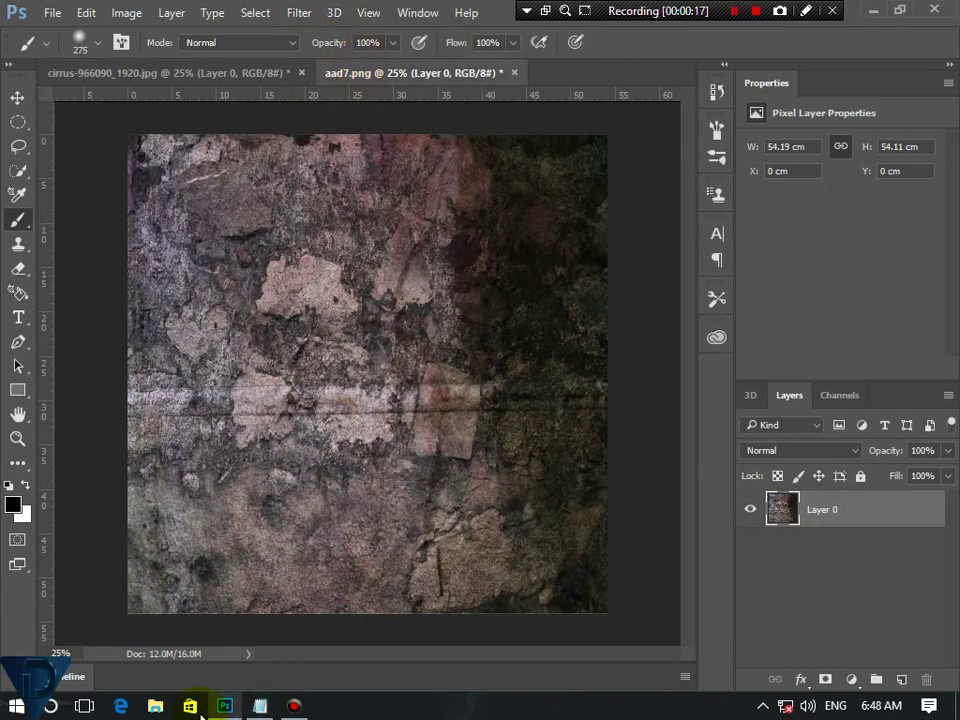
left_click(258, 708)
left_click_drag(297, 262, 910, 253)
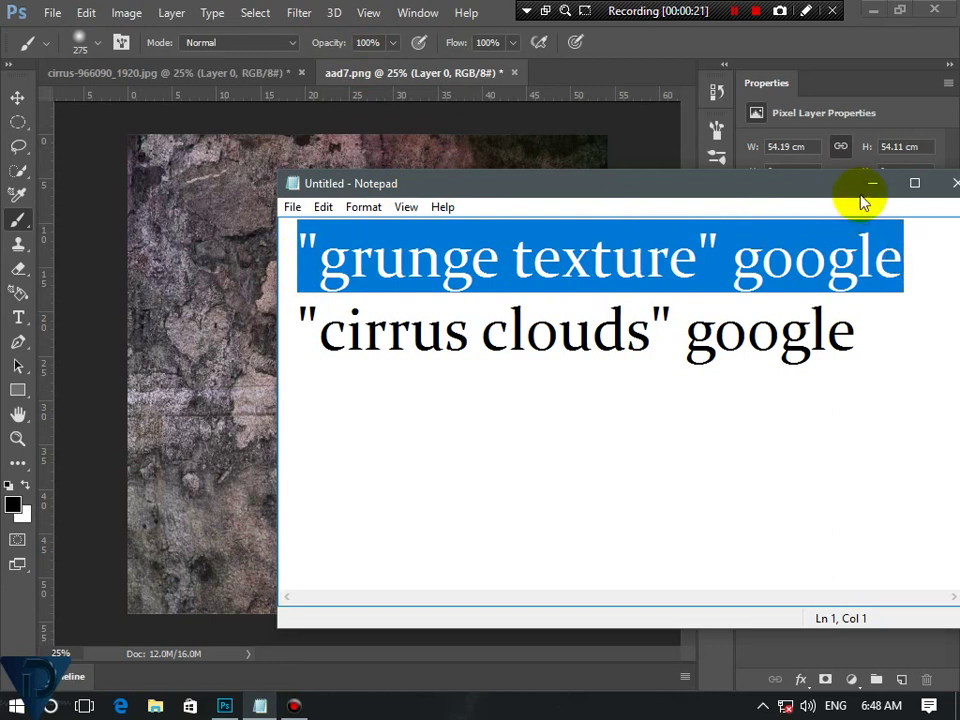
left_click_drag(770, 198, 703, 196)
left_click(805, 183)
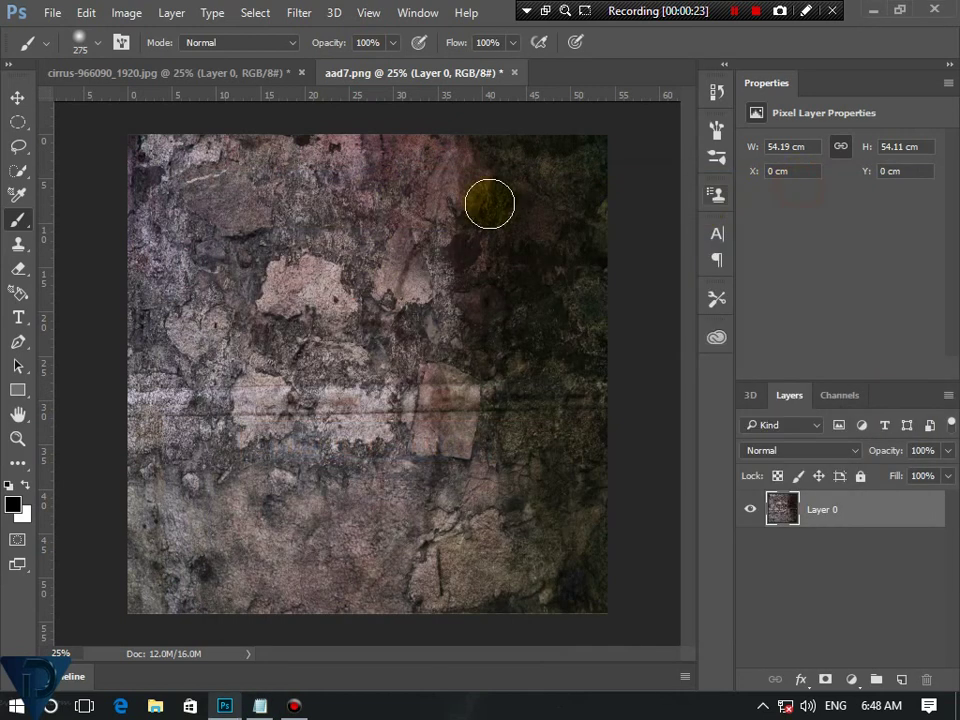
left_click(205, 73)
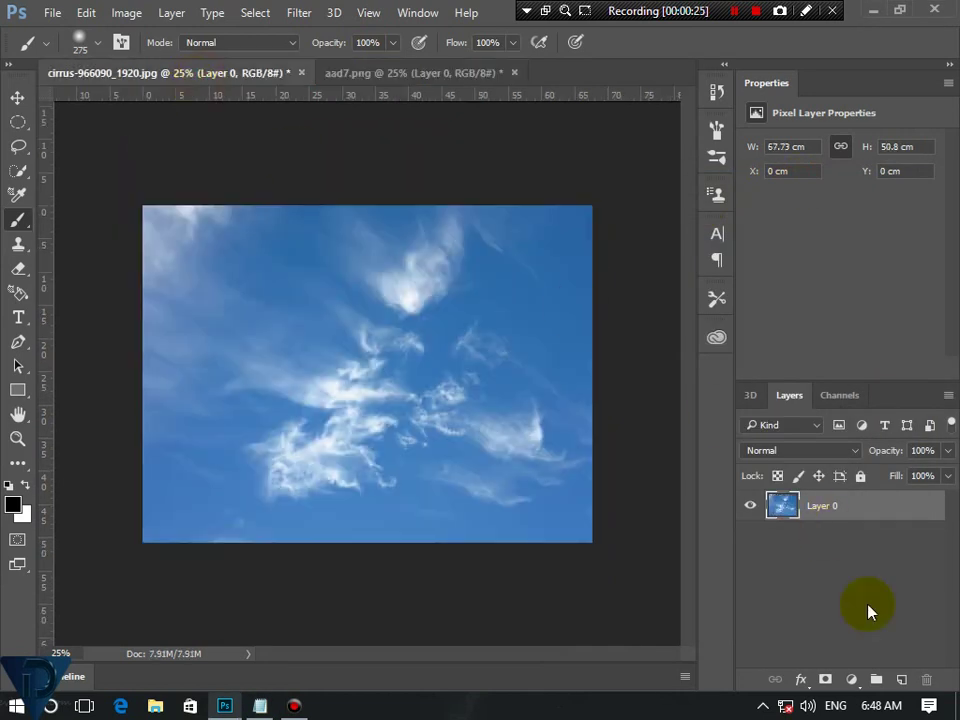
- Add a new Layer 1 beneath Layer 0 and hide the cloud photo
left_click(900, 680)
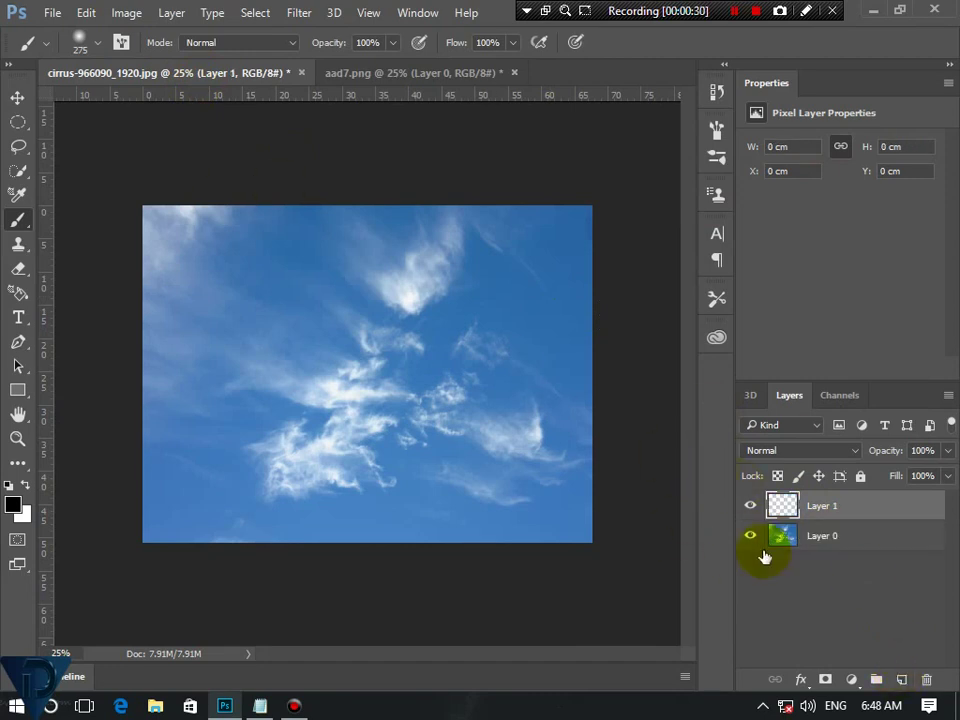
left_click_drag(855, 505, 866, 565)
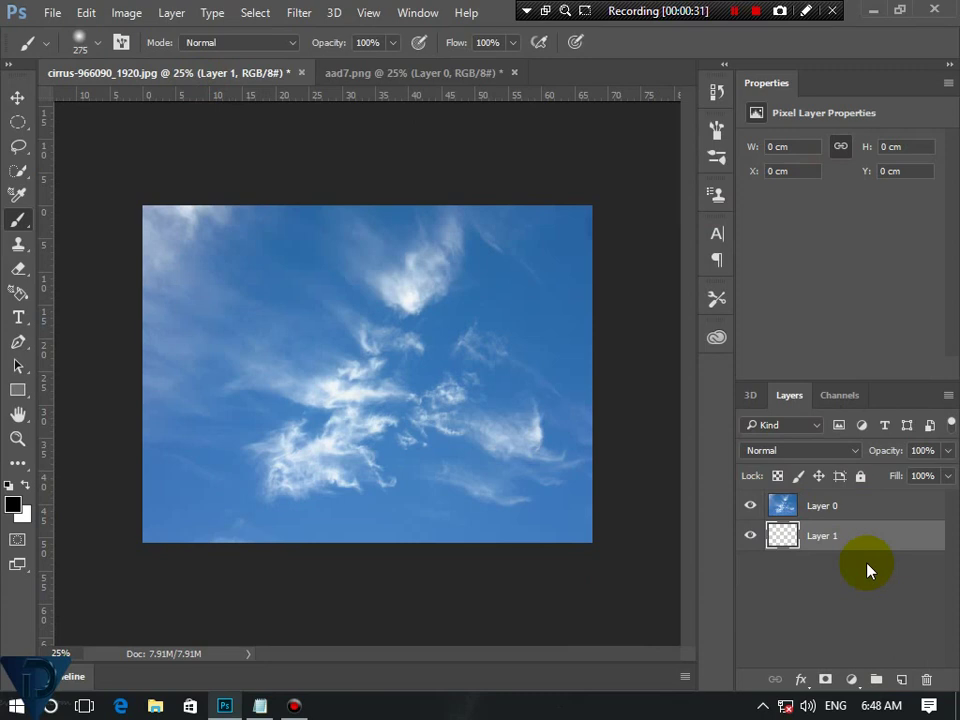
left_click(751, 505)
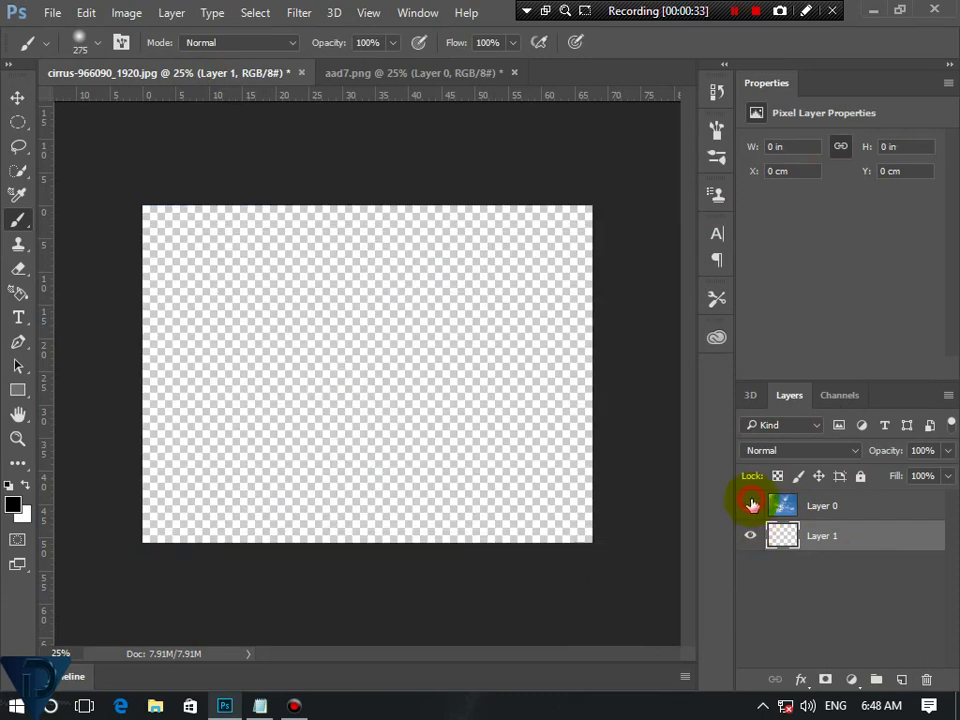
- Set the foreground to black and Paint Bucket fill Layer 1
left_click(13, 506)
left_click(646, 156)
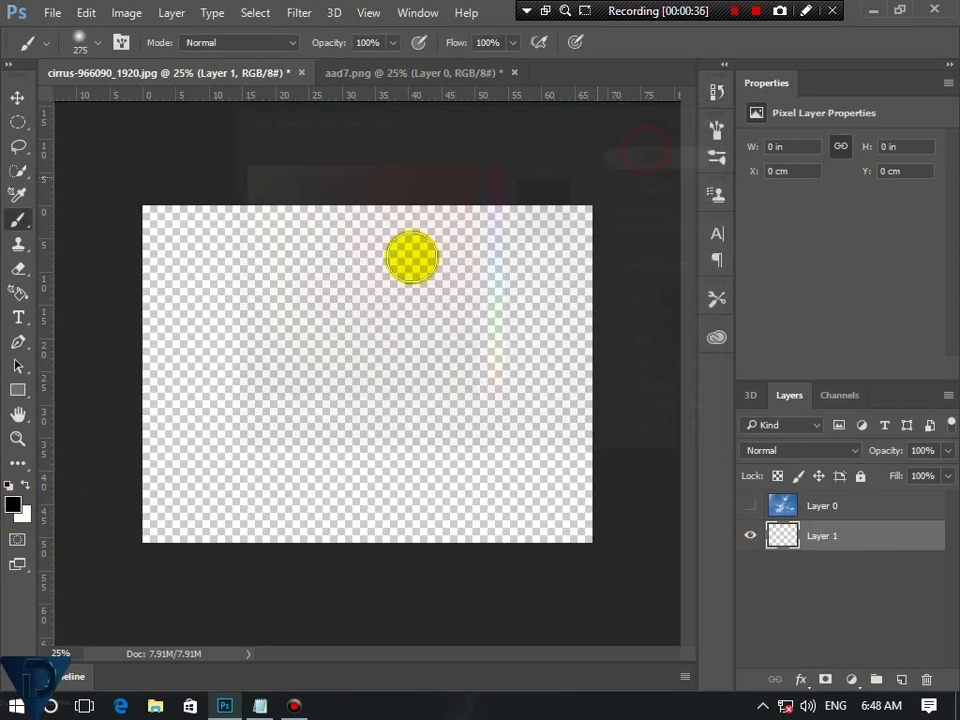
left_click(14, 505)
left_click(666, 154)
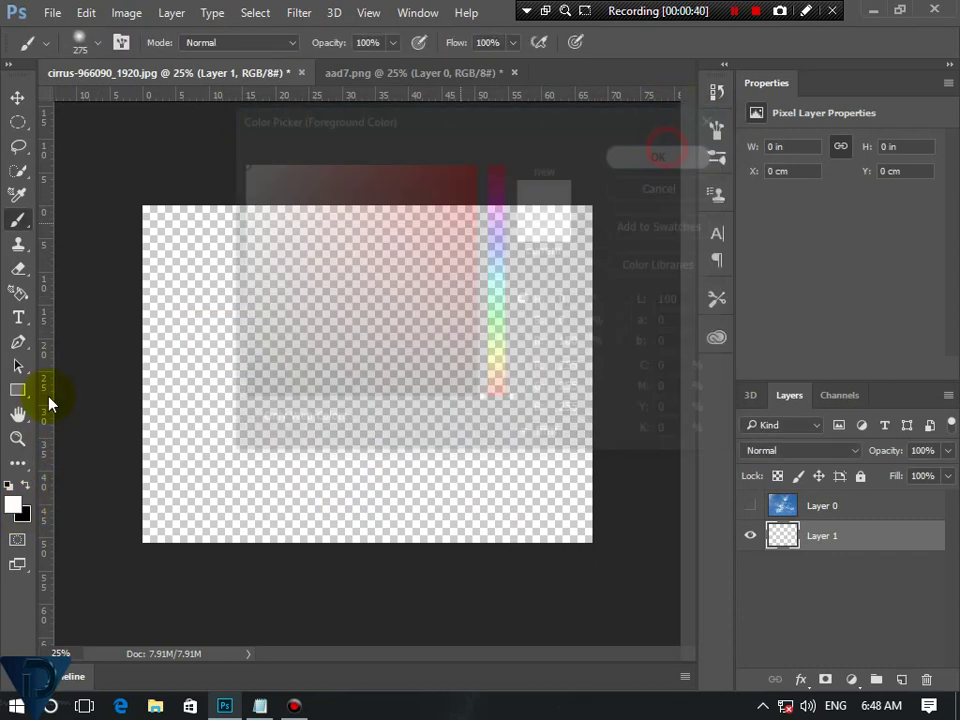
left_click(33, 463)
left_click(96, 643)
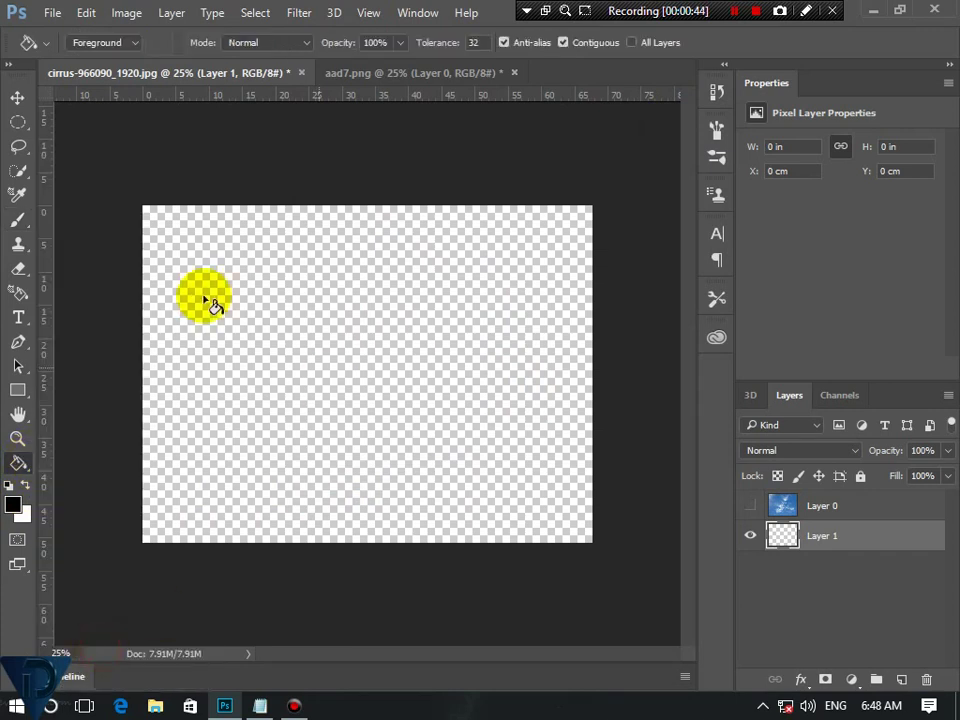
left_click(204, 298)
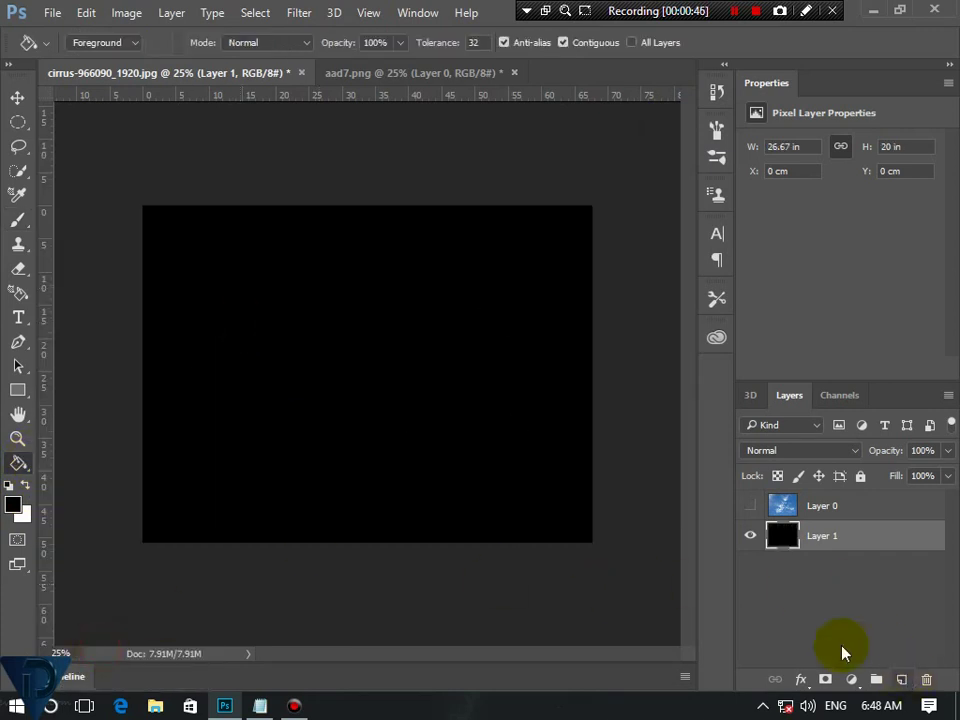
- Add 5% Gaussian monochromatic noise to the black layer
left_click(298, 20)
mouse_move(312, 273)
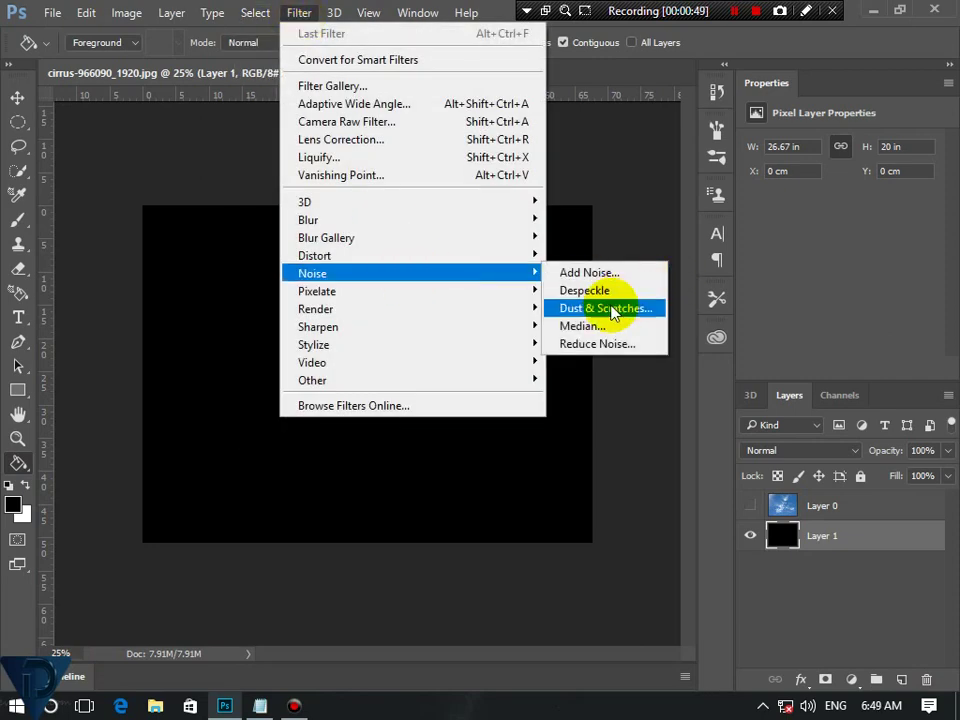
left_click(598, 273)
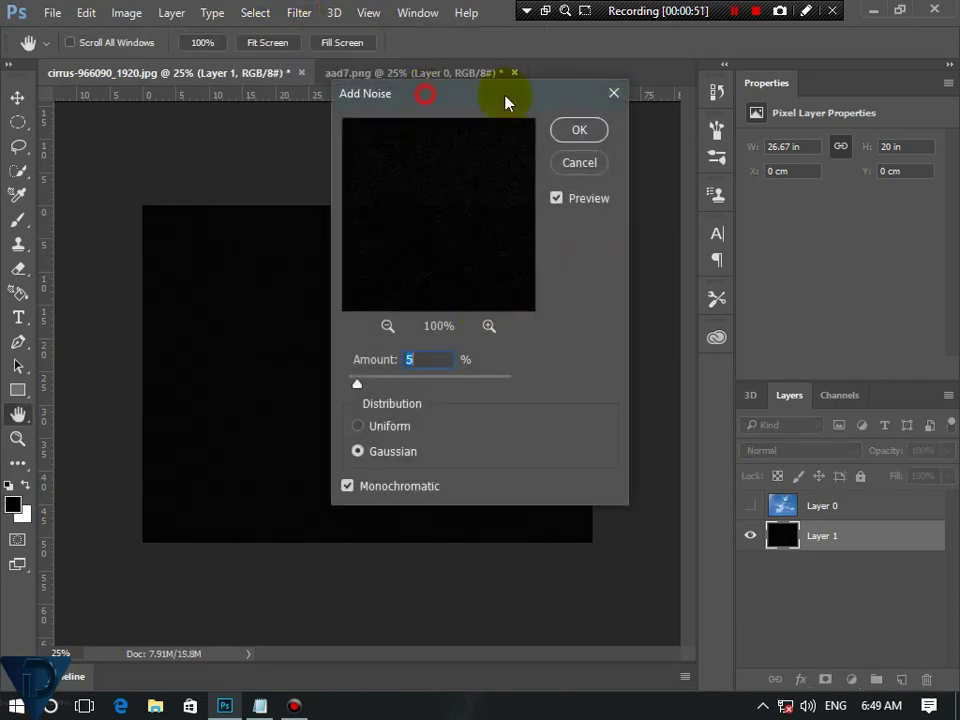
left_click_drag(430, 112, 660, 96)
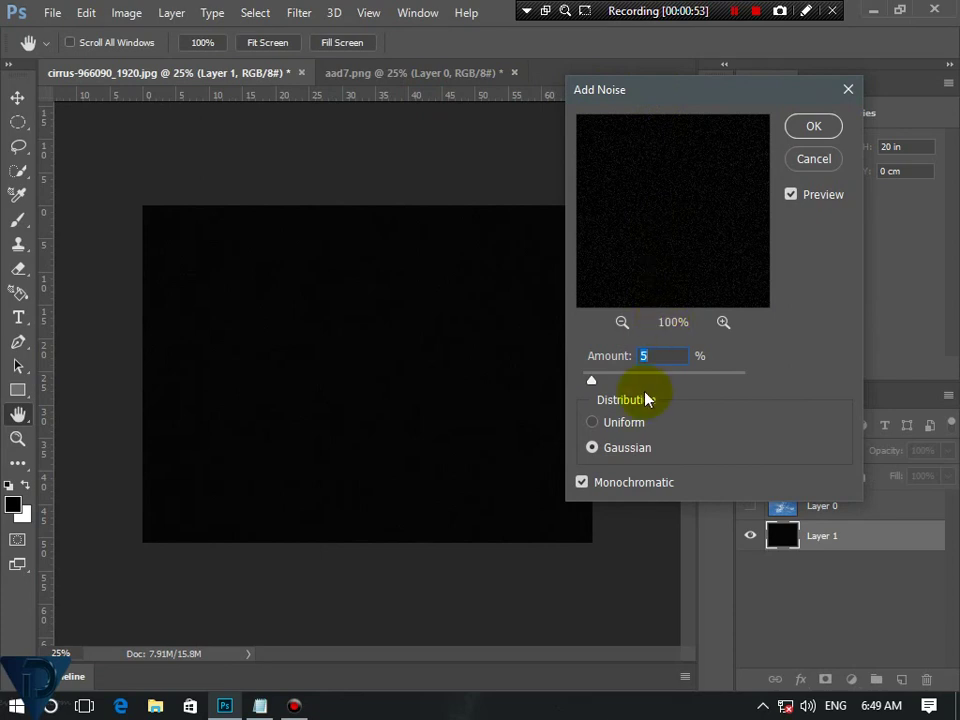
left_click(837, 128)
key("g")
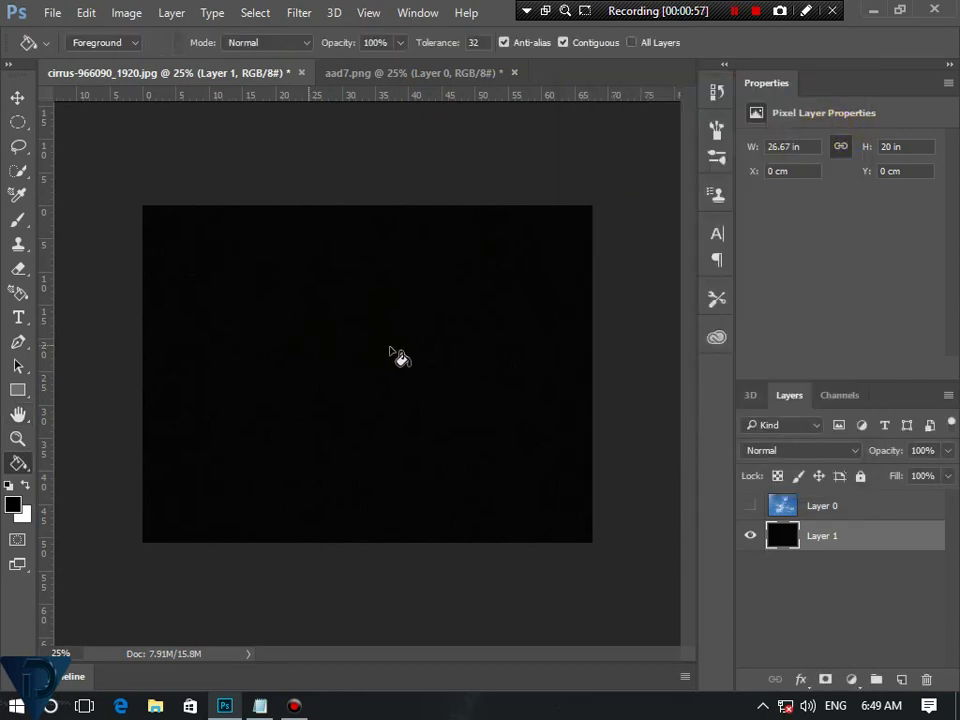
- Apply a Gaussian Blur with a 0.4-pixel radius to the noise
left_click(299, 12)
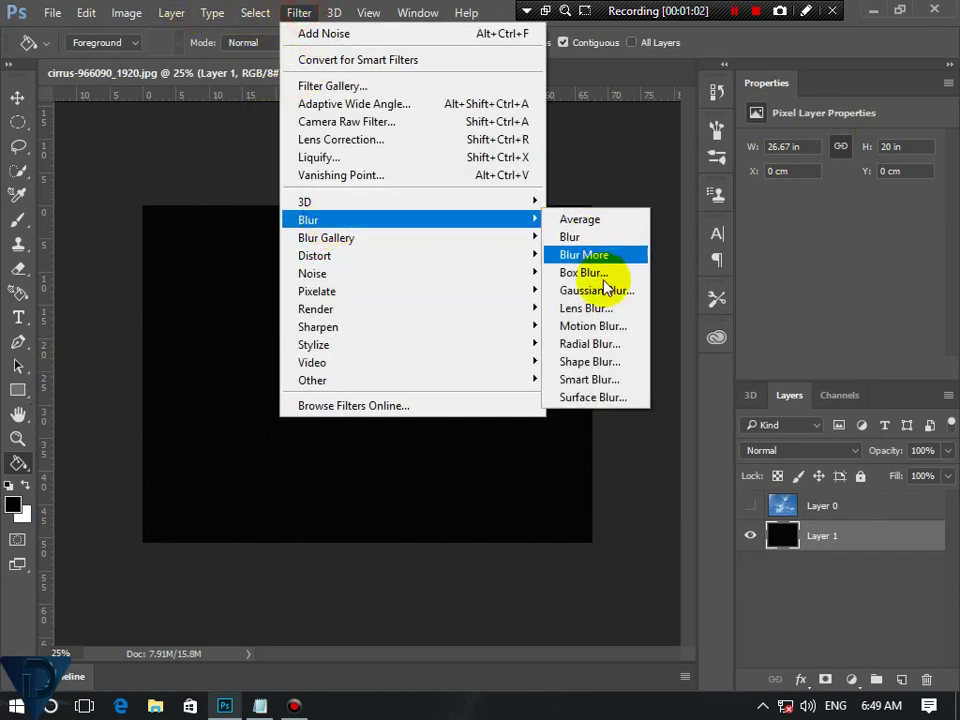
left_click(603, 291)
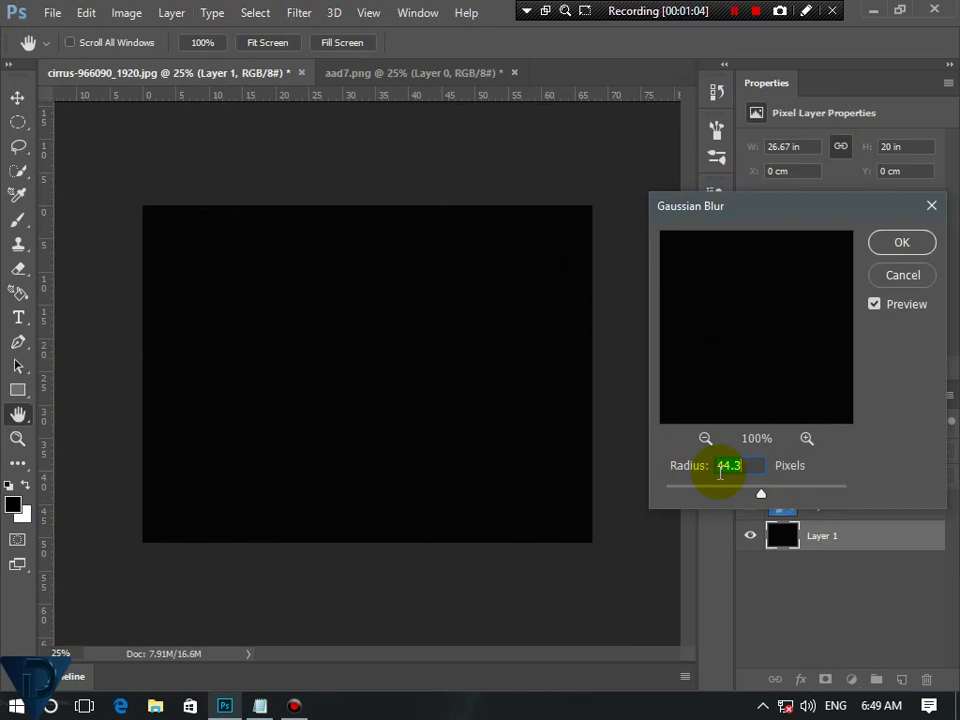
type("1")
type("4")
left_click(372, 469)
left_click(300, 439)
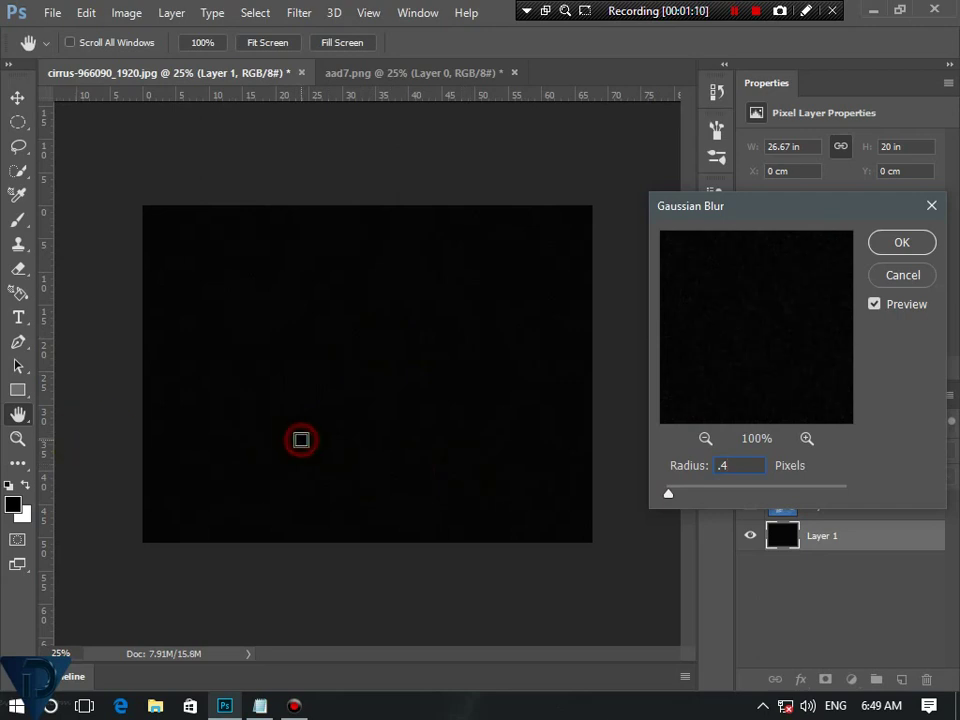
left_click(895, 243)
key("g")
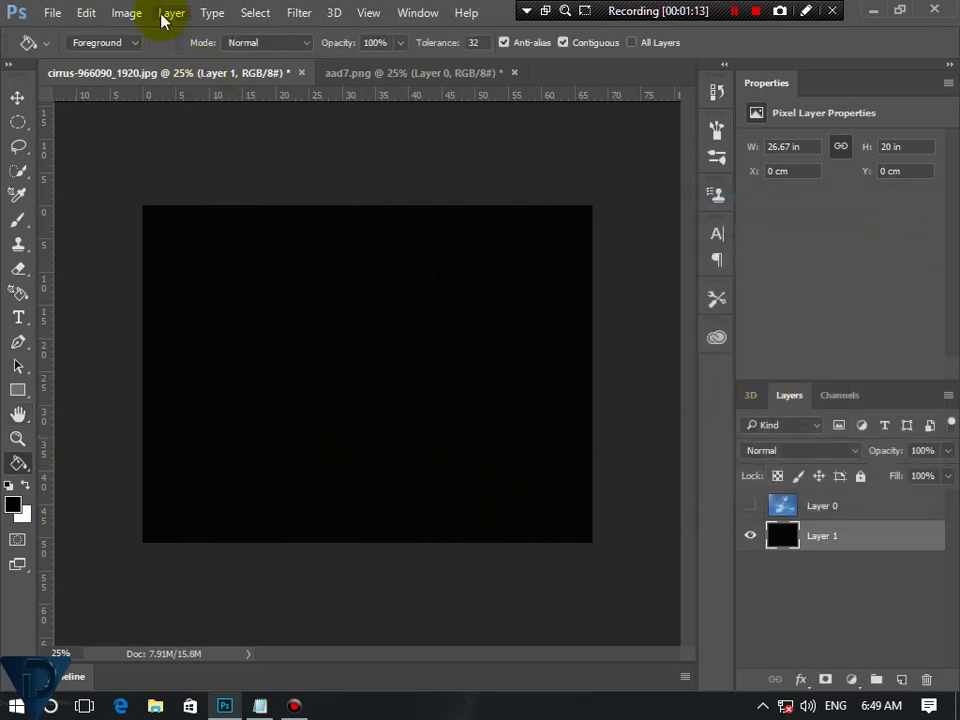
- Darken Layer 1's noise with Levels input values 8, 1.00 and 55
left_click(126, 12)
mouse_move(155, 60)
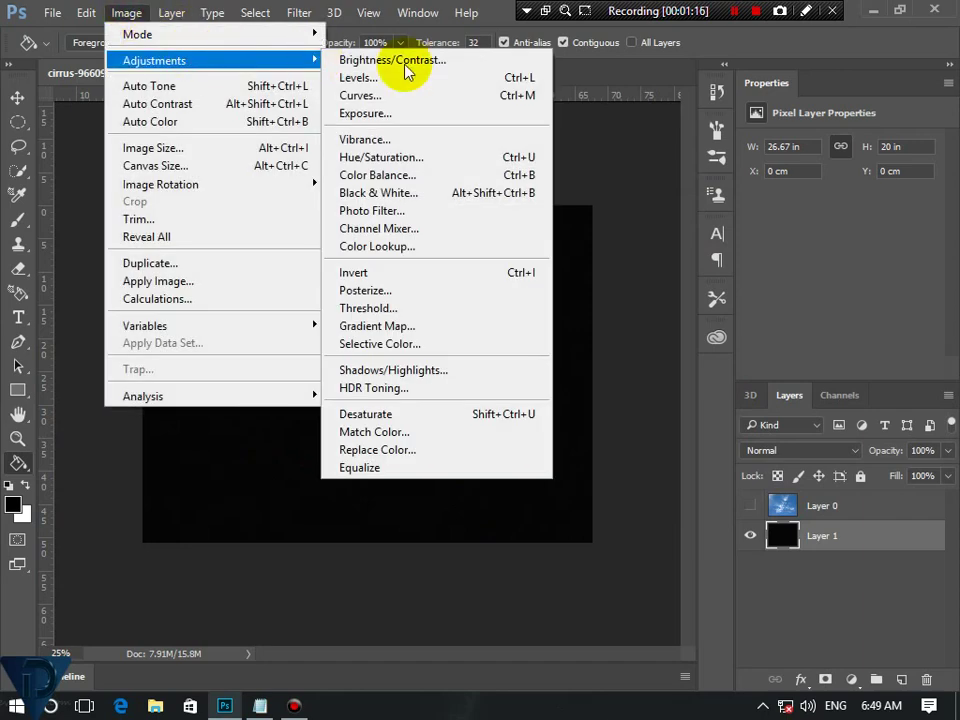
left_click(428, 90)
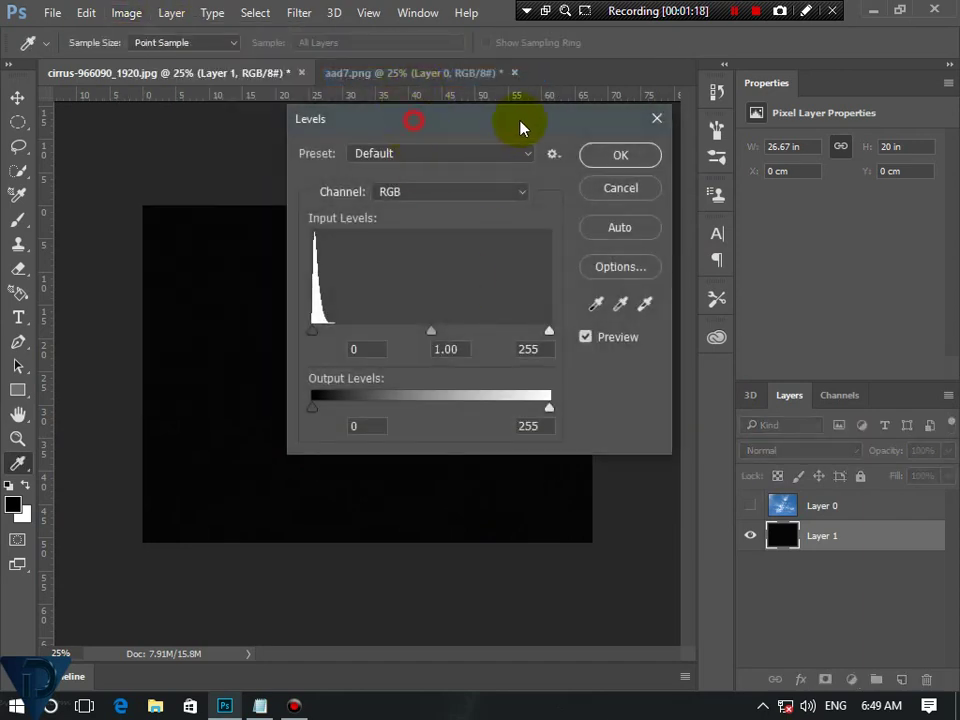
left_click_drag(414, 118, 575, 118)
left_click_drag(478, 331, 491, 331)
left_click_drag(714, 331, 629, 338)
left_click(489, 332)
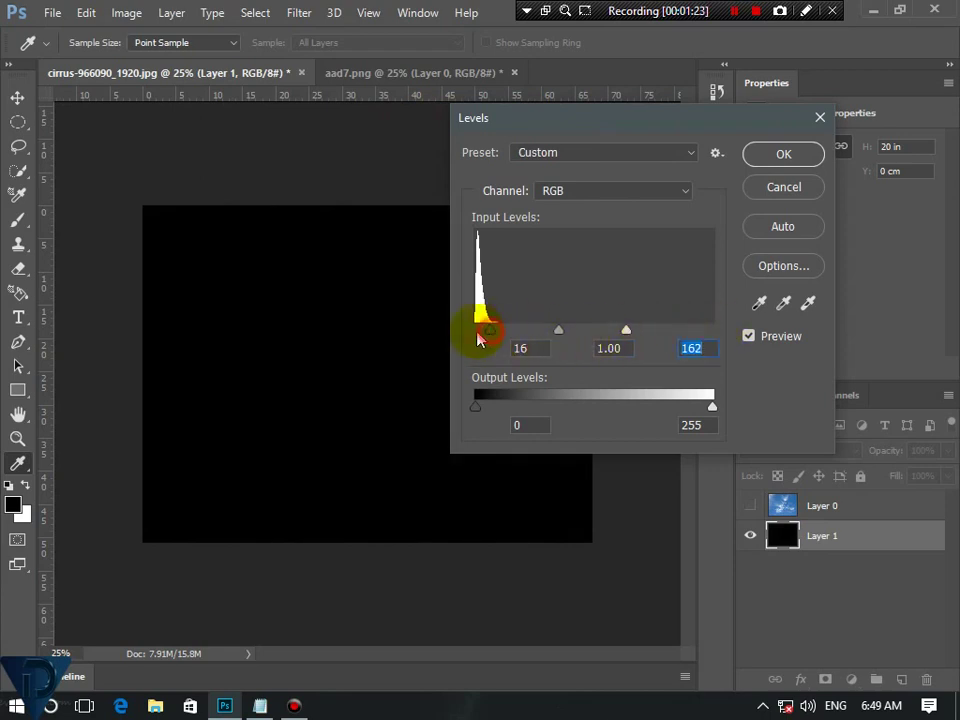
mouse_move(626, 330)
left_mouse_down()
mouse_move(456, 336)
mouse_move(483, 331)
left_mouse_up()
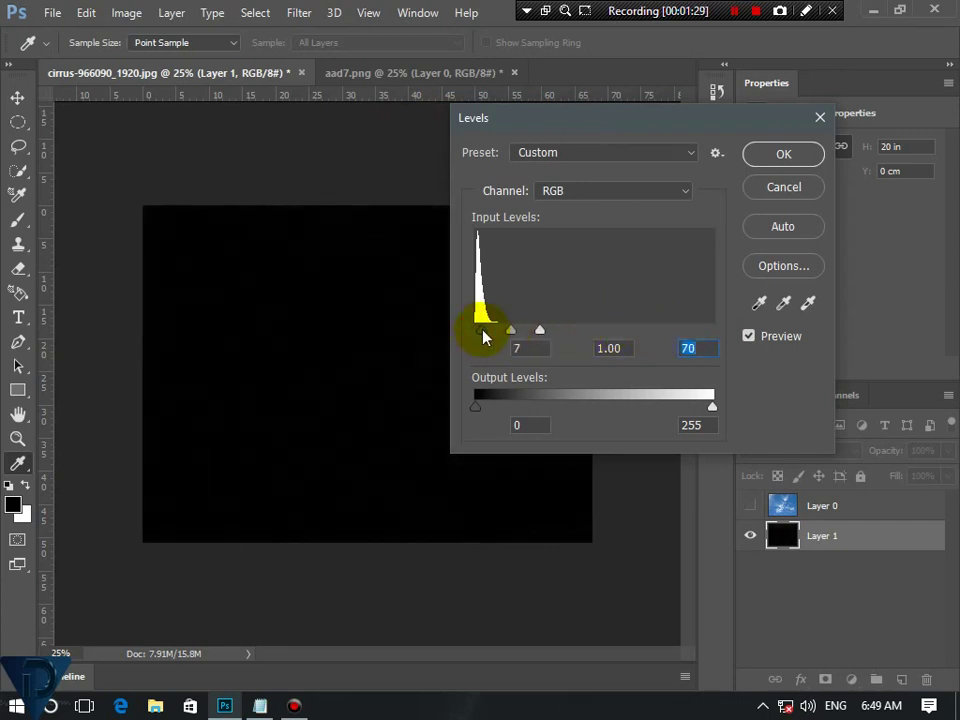
left_click(482, 331)
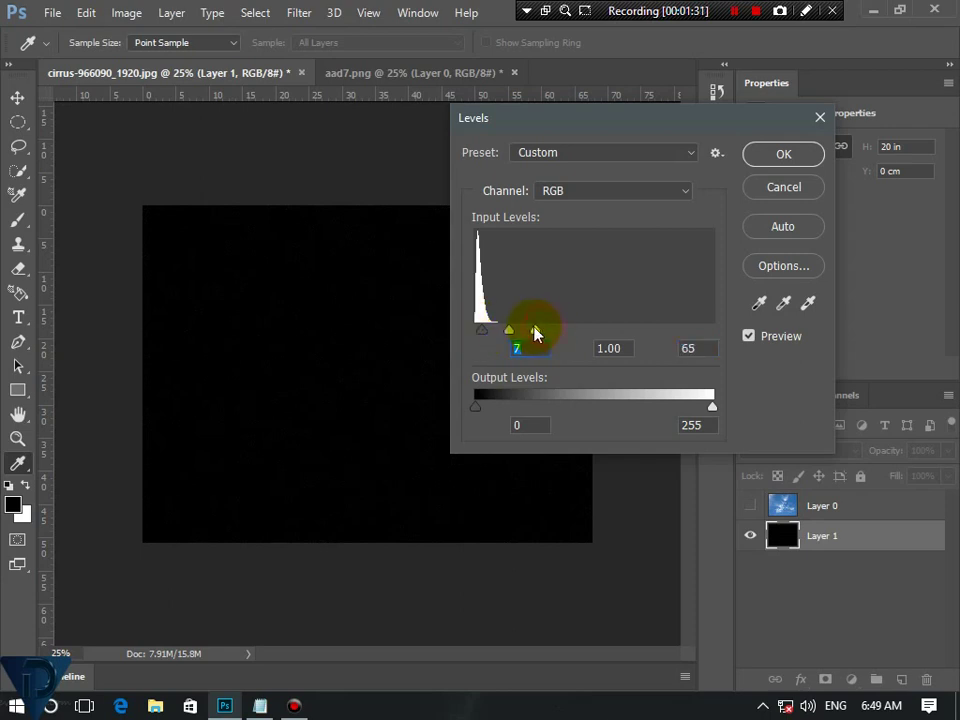
left_click(528, 334)
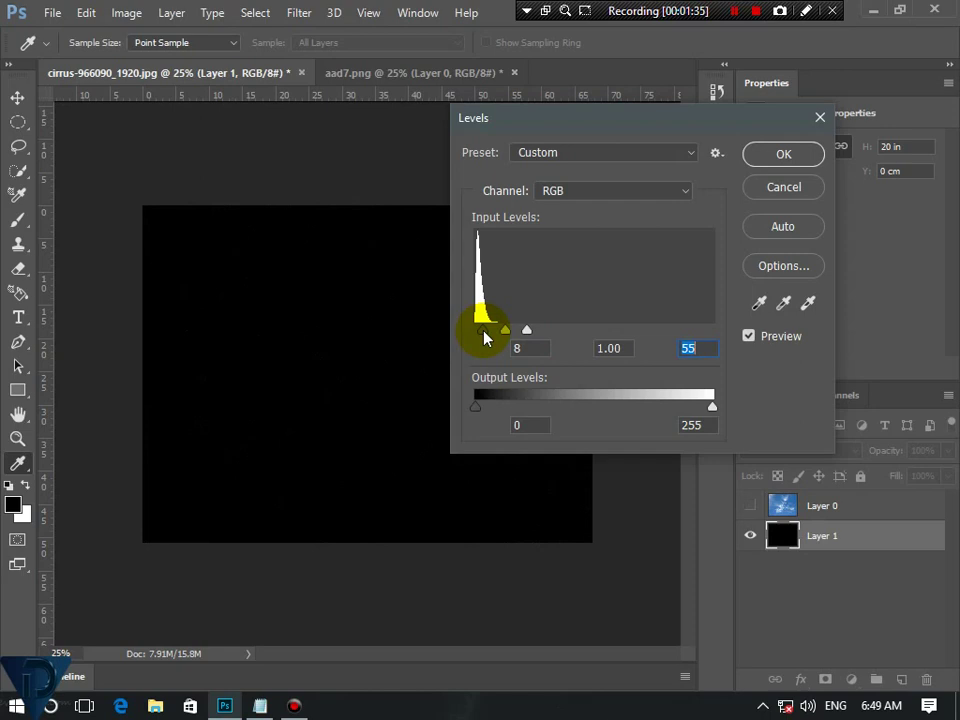
left_click(538, 347)
left_click(688, 347)
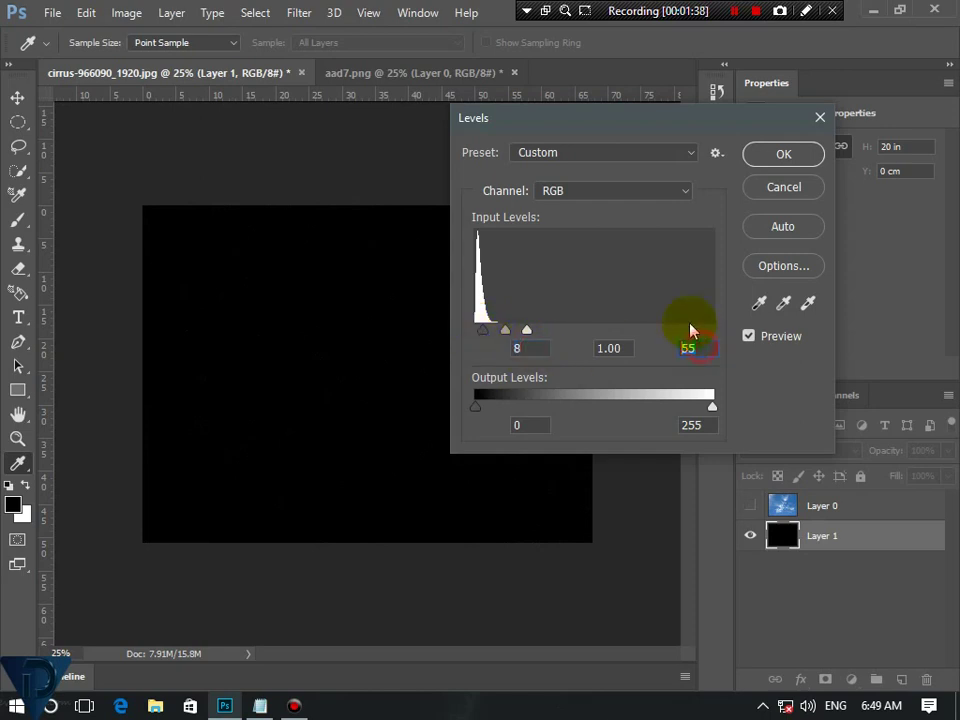
left_click(783, 154)
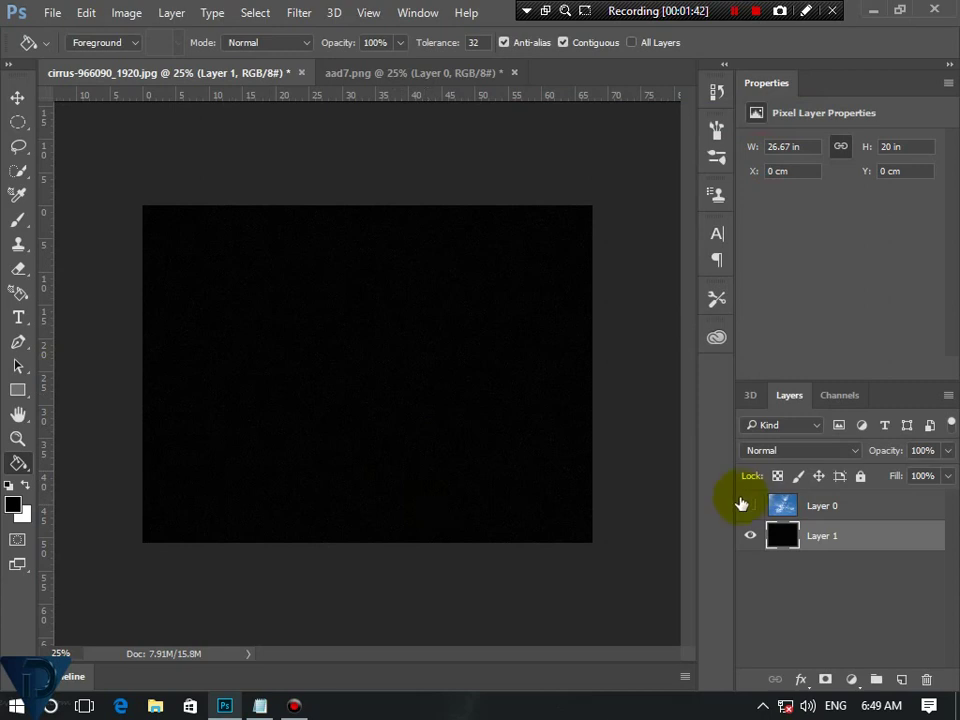
- Show and select cloud Layer 0, glancing at the reminder note in Notepad
left_click(750, 505)
left_click(848, 510)
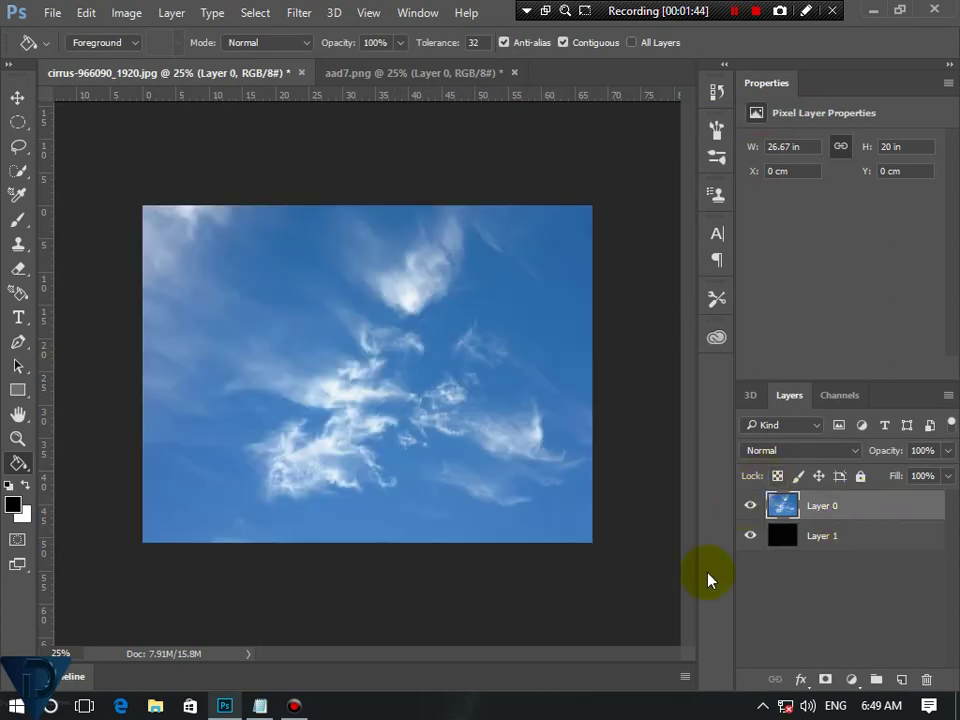
left_click(260, 710)
left_click_drag(903, 321, 903, 432)
left_click(744, 414)
left_click(231, 418, "shift")
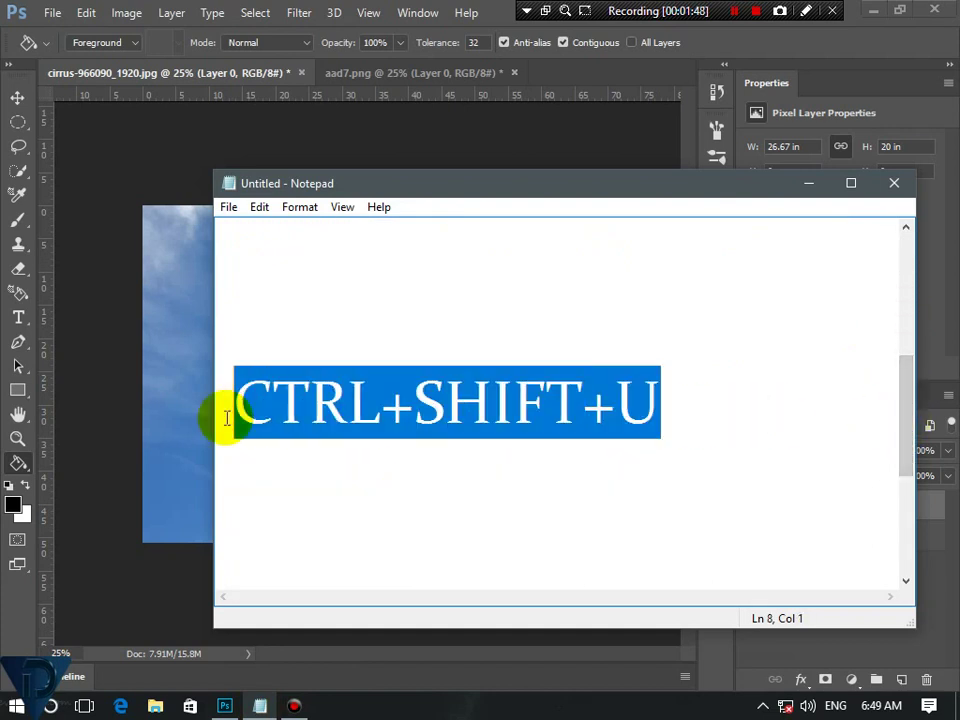
left_click(822, 188)
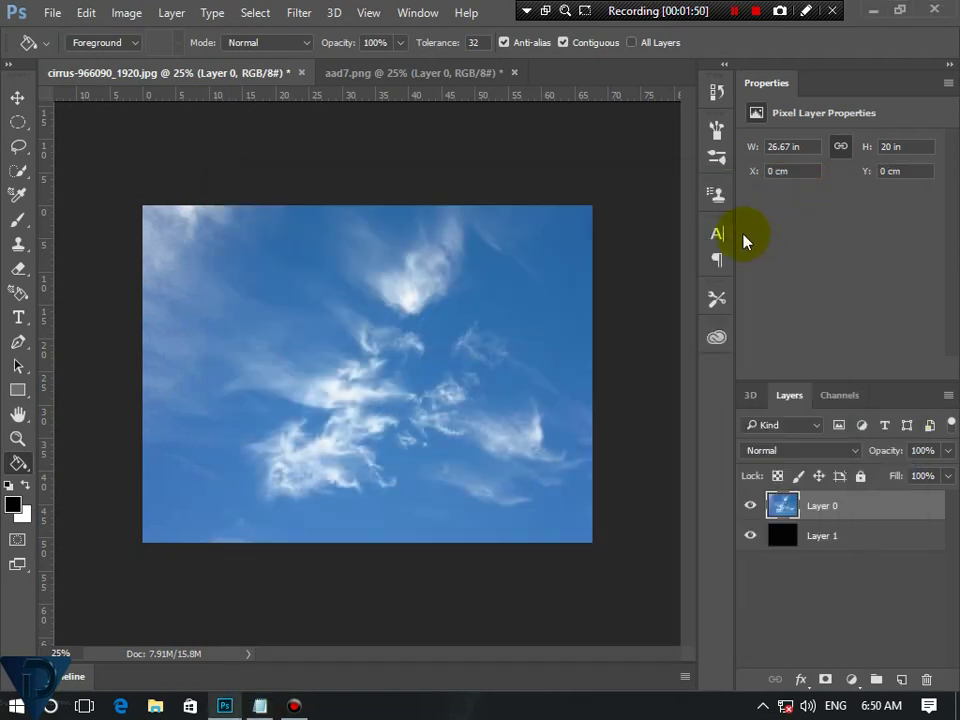
- Desaturate Layer 0 with Ctrl+Shift+U and set its blend mode to Screen
key("ctrl+shift+u")
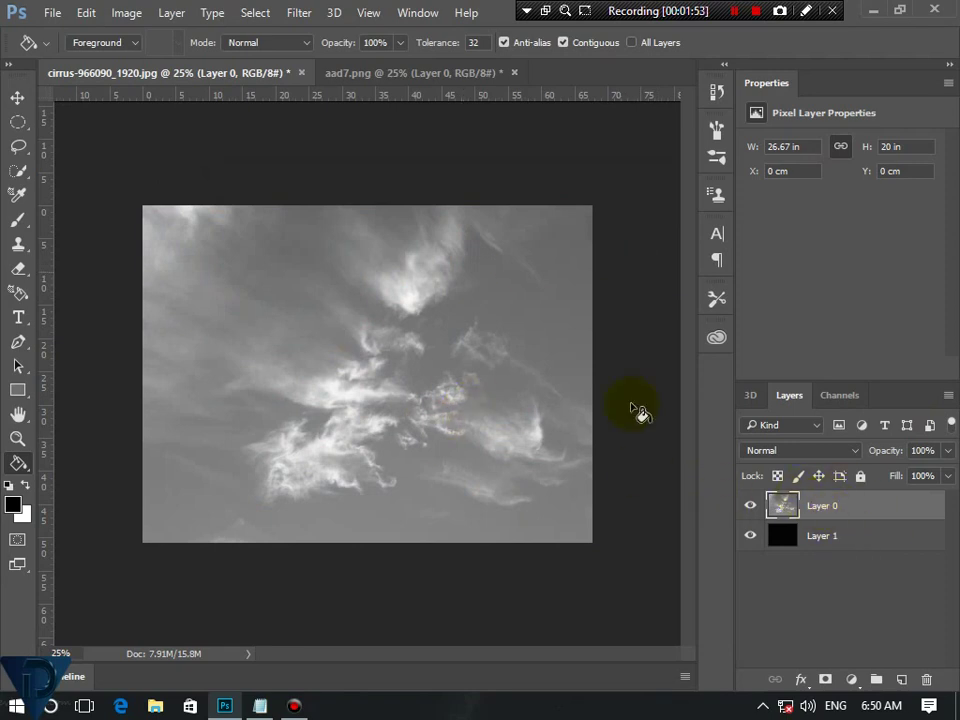
left_click(799, 450)
left_click(772, 199)
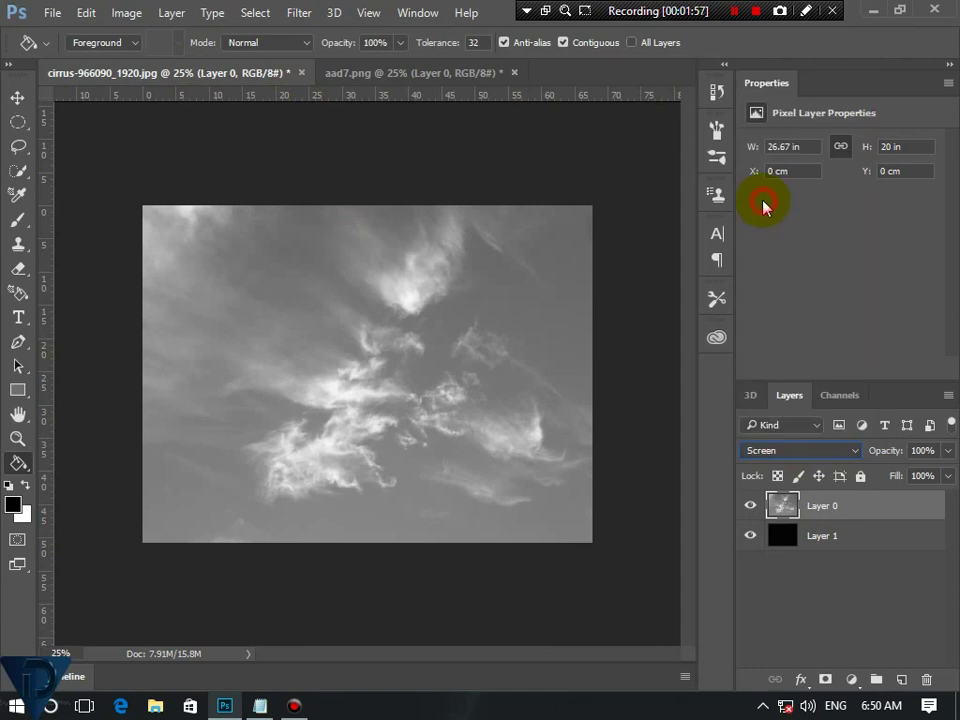
- Apply Levels to the clouds with a midtone gamma of 0.45
left_click(140, 14)
mouse_move(154, 60)
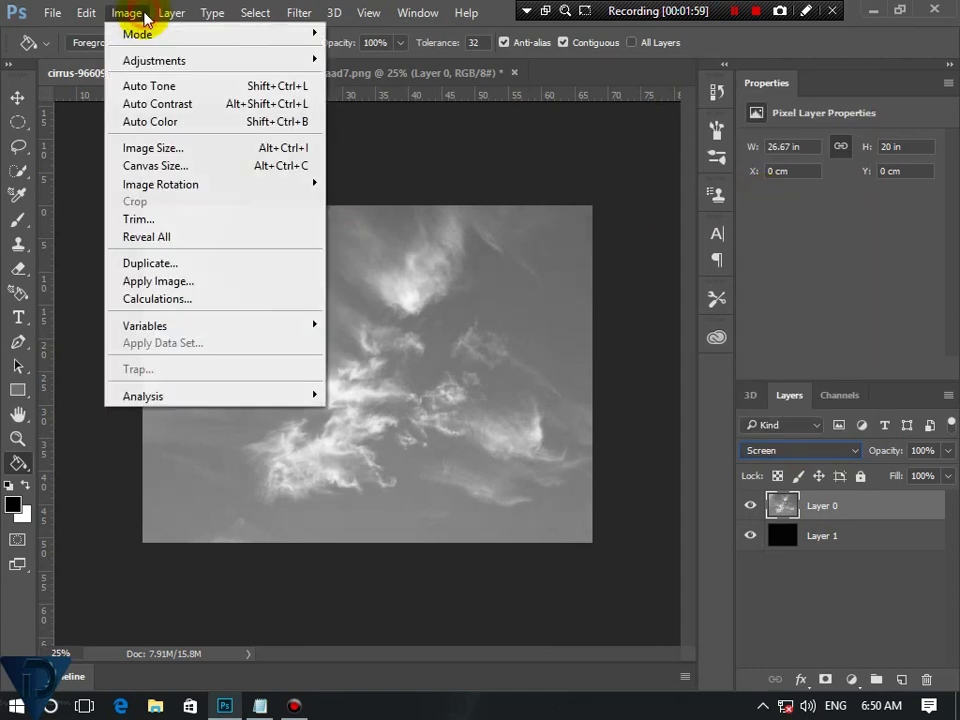
left_click(342, 80)
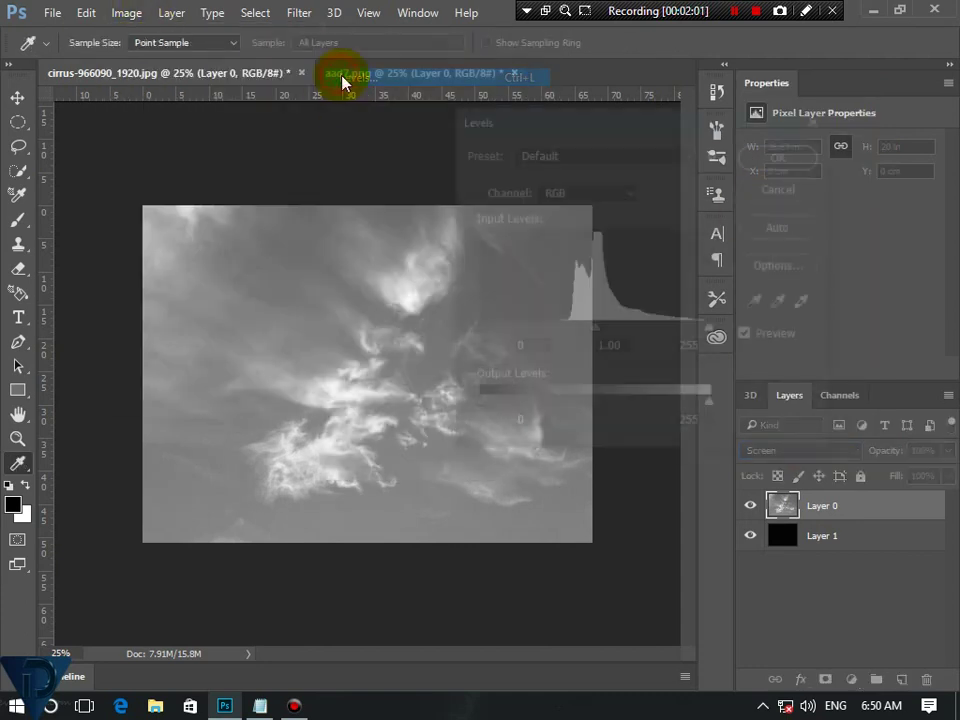
left_click(610, 348)
type(".")
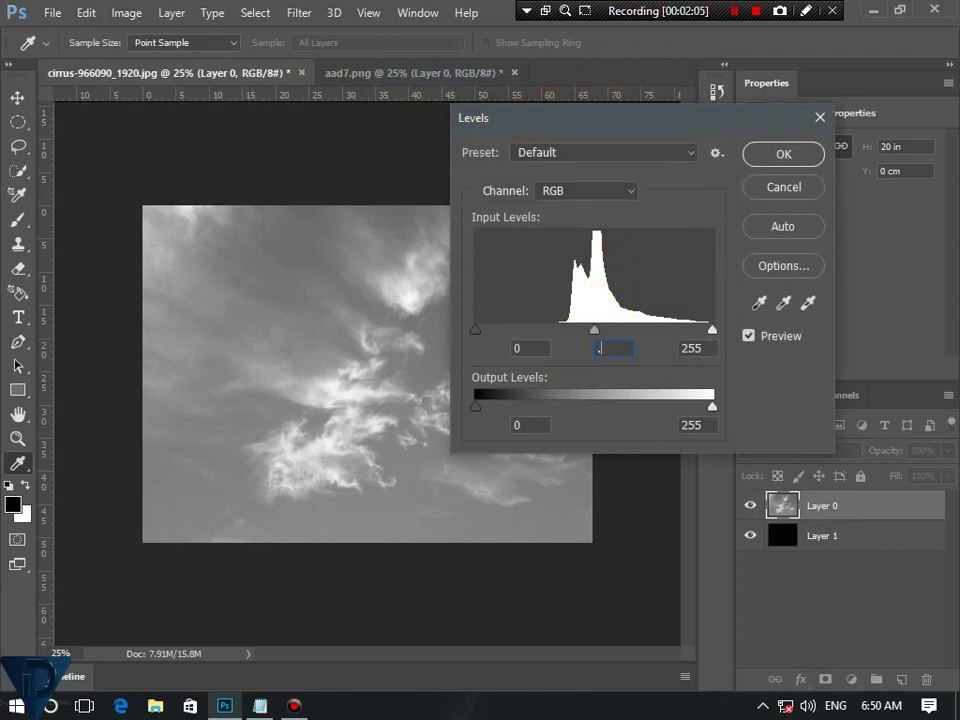
type("5")
left_click(605, 349)
left_click_drag(605, 349, 638, 378)
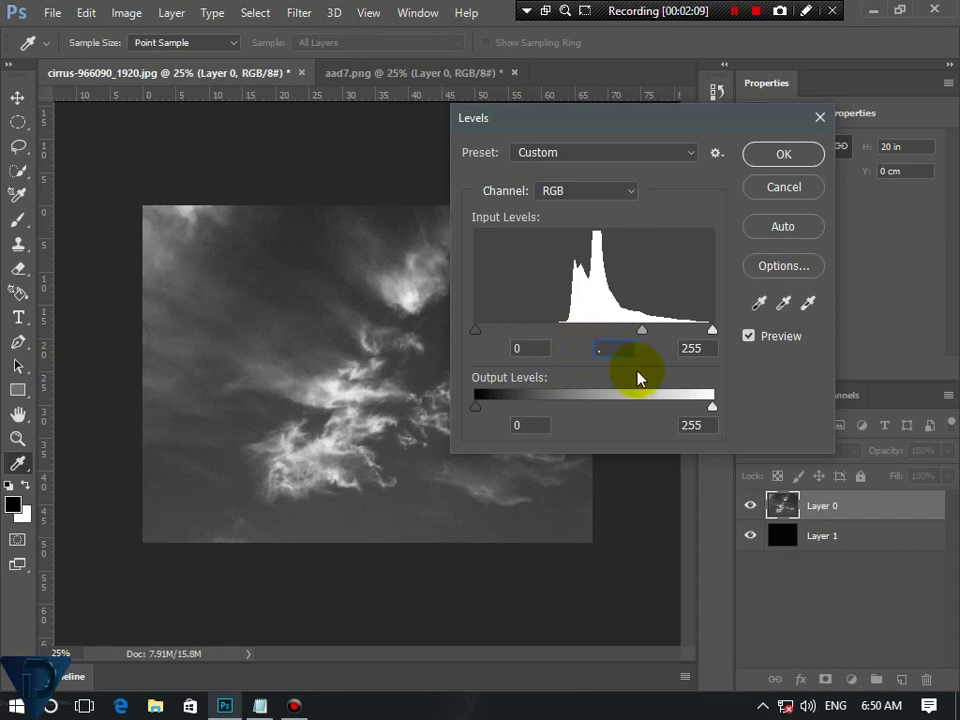
type("45")
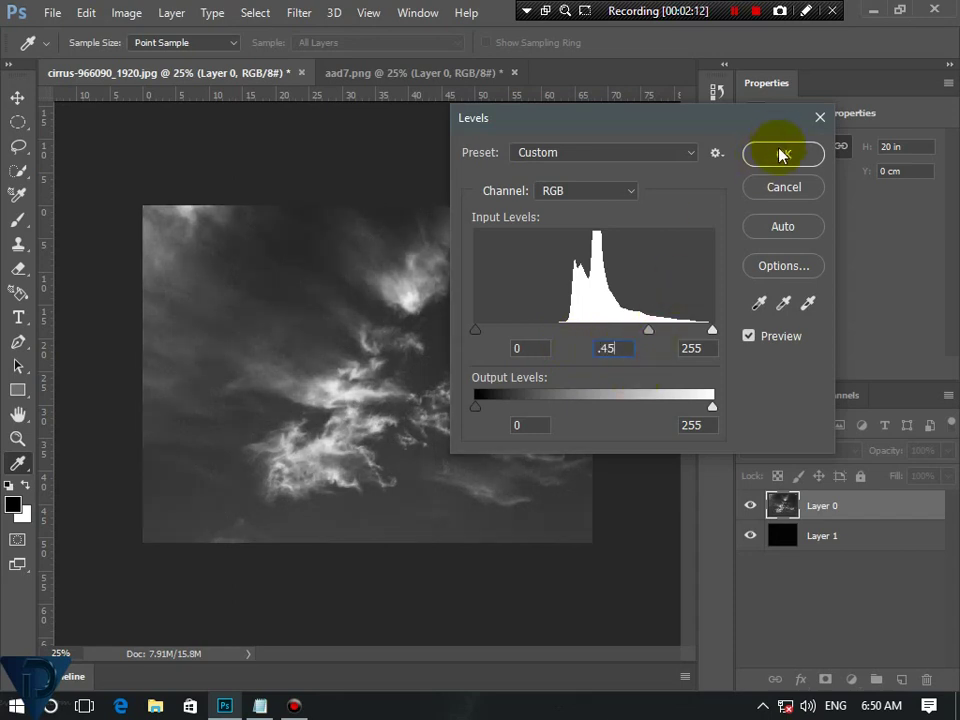
left_click(782, 155)
- Apply a second Levels with black point 61 and white point 229
left_click(127, 13)
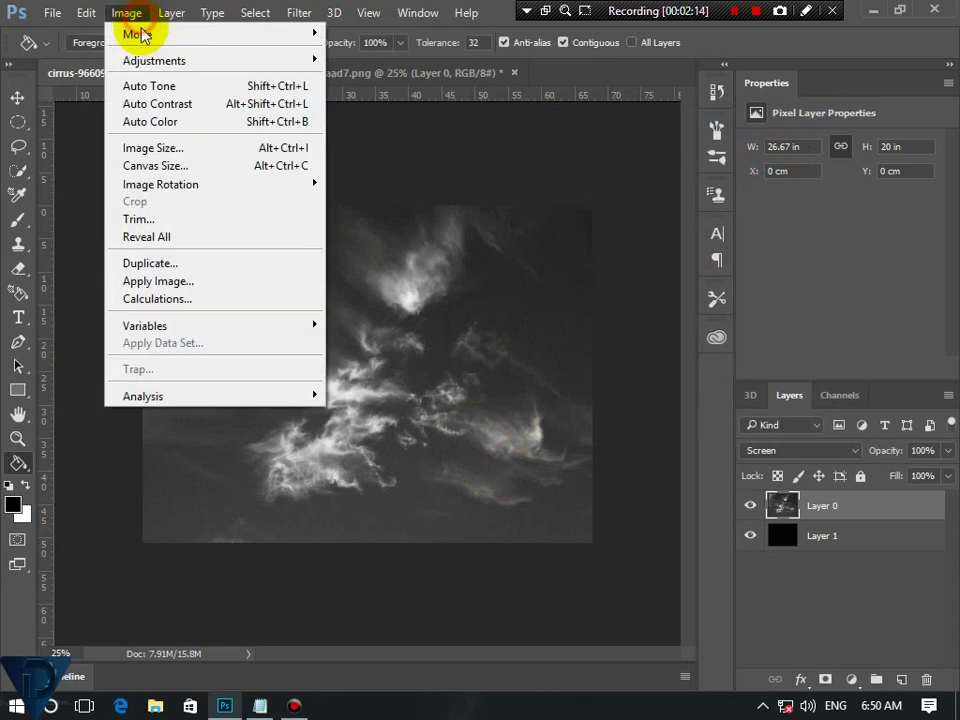
mouse_move(154, 60)
left_click(360, 76)
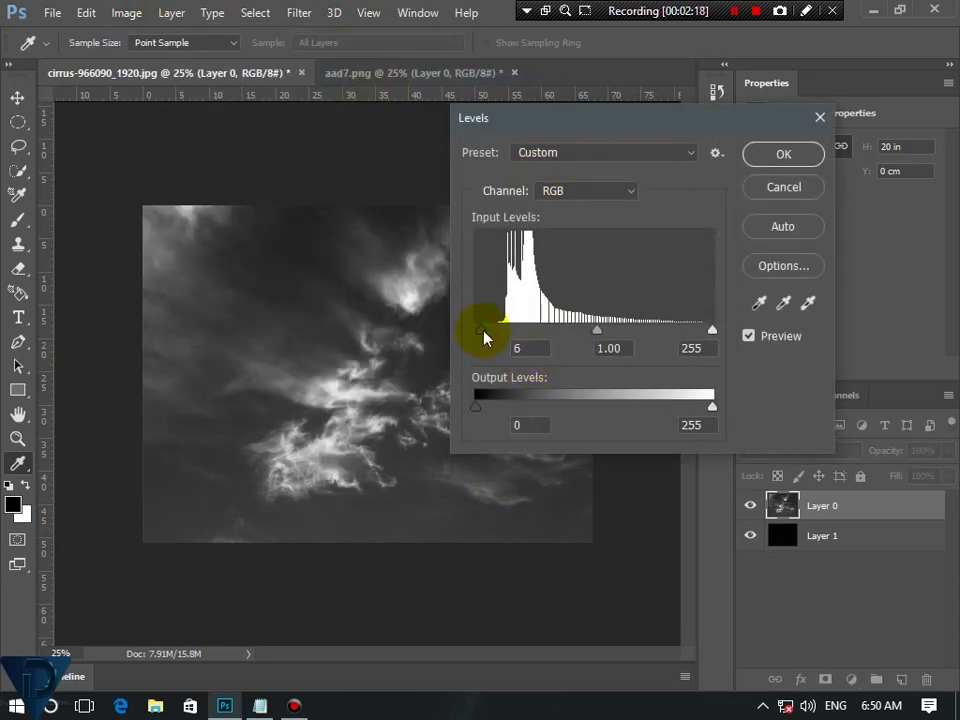
left_click_drag(477, 338, 500, 338)
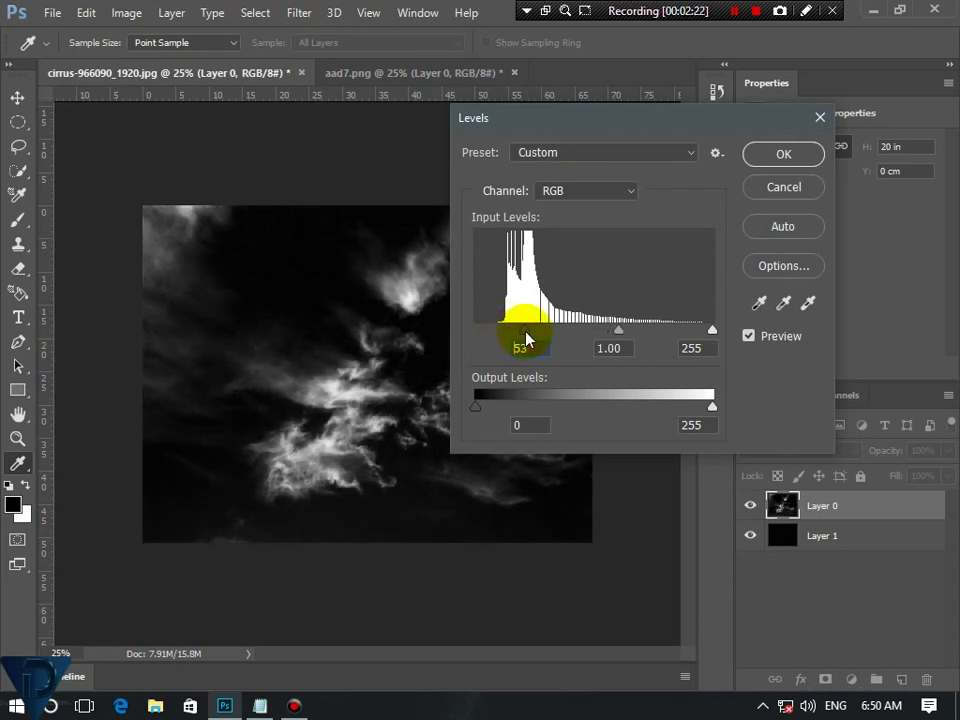
left_click_drag(522, 338, 527, 338)
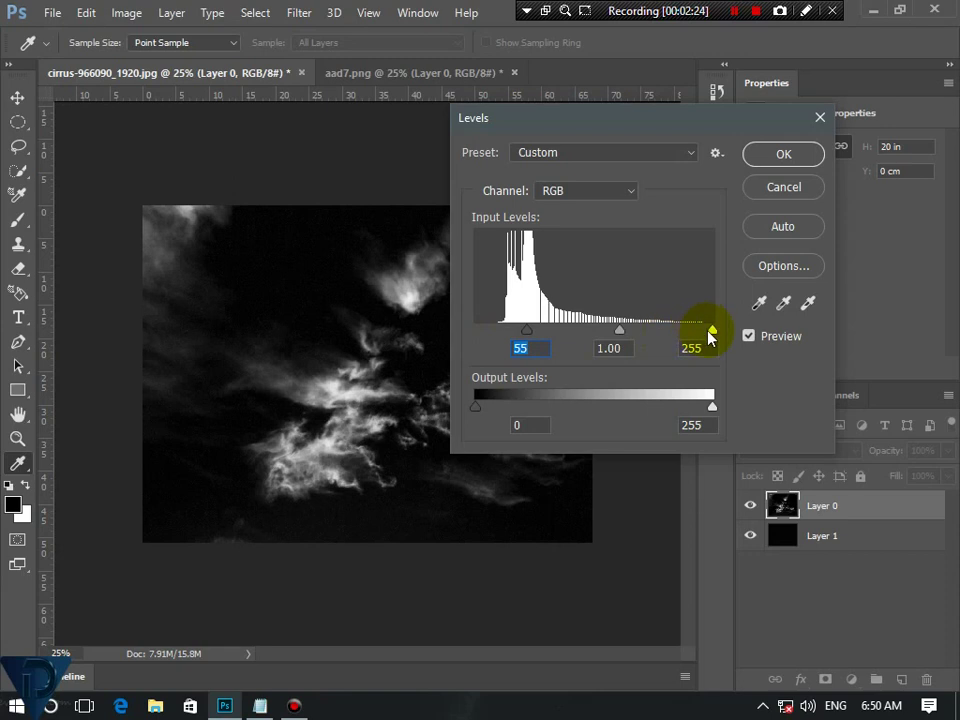
left_click_drag(700, 331, 688, 331)
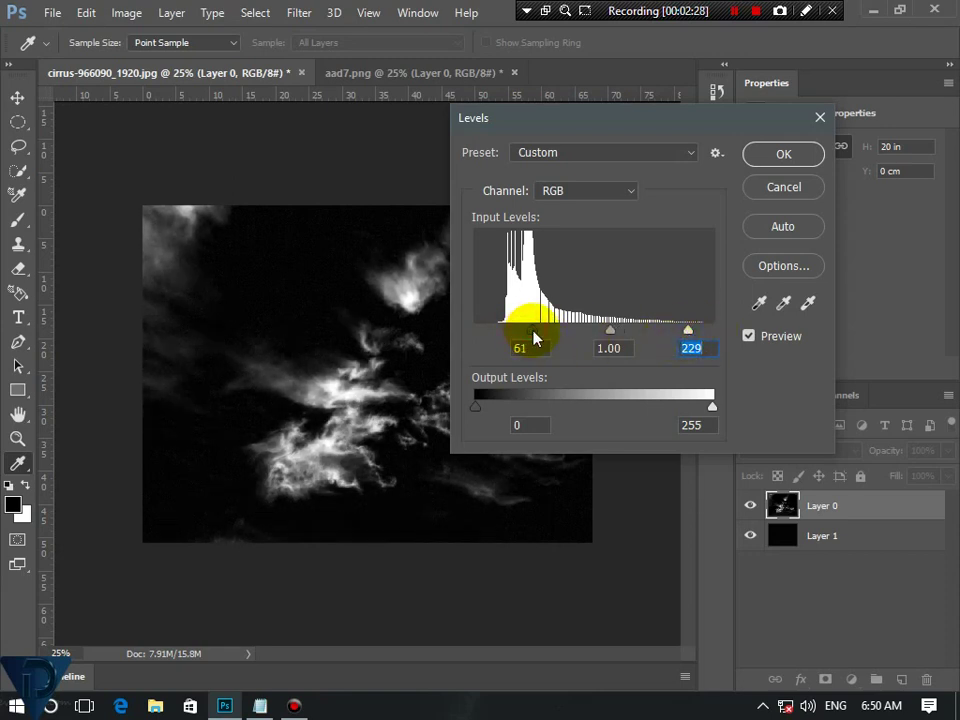
left_click(770, 155)
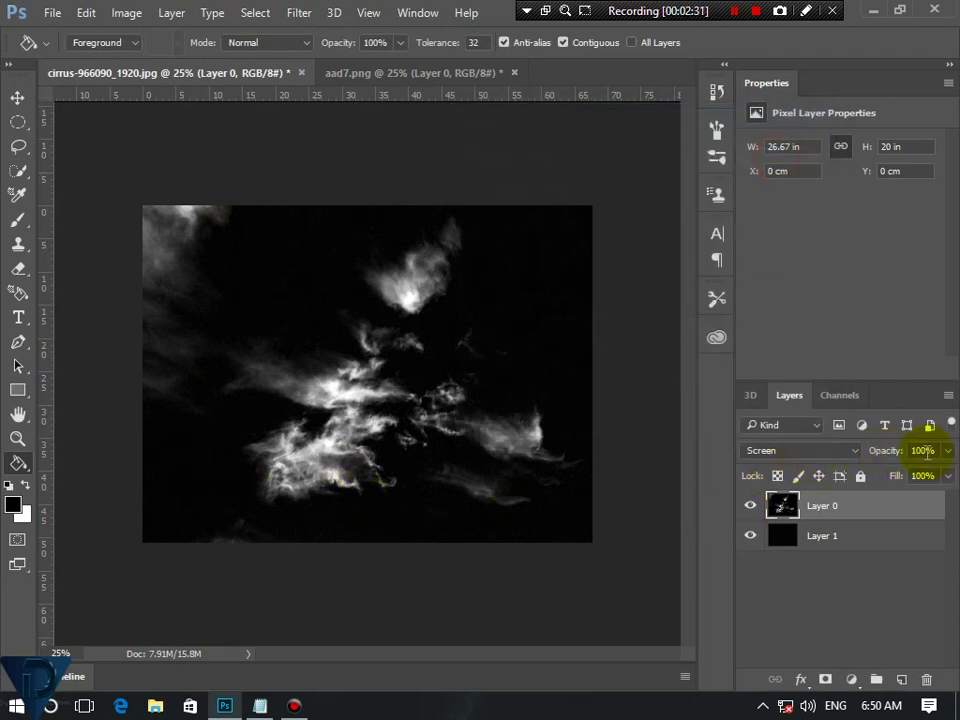
- Set the cloud layer's opacity to 30%
left_click(949, 451)
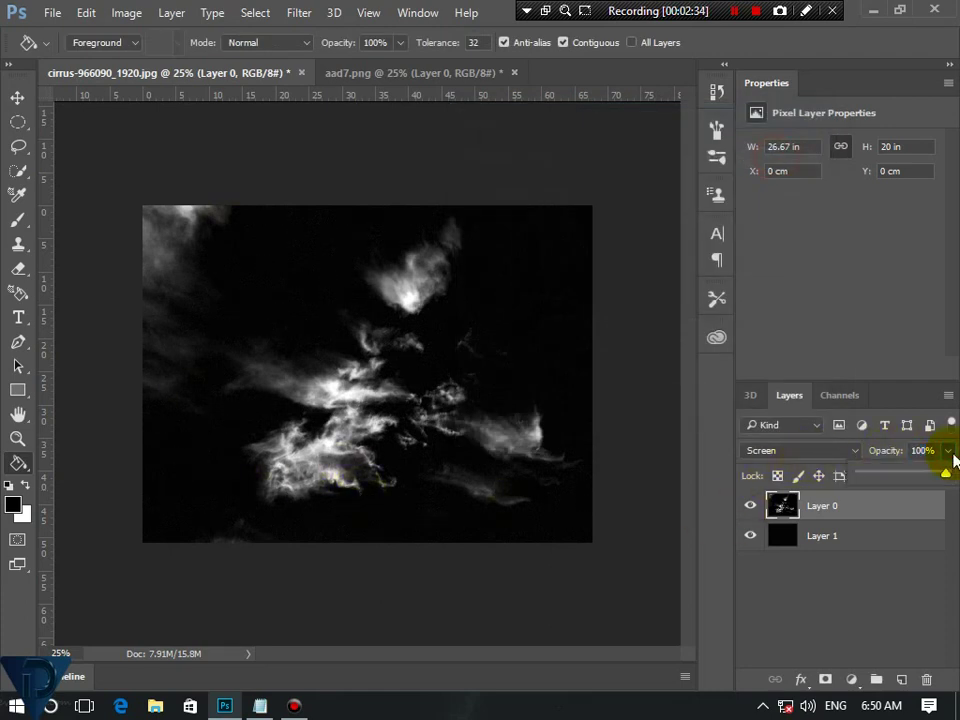
left_click(913, 451)
left_click_drag(912, 452, 919, 450)
type("30")
key("Return")
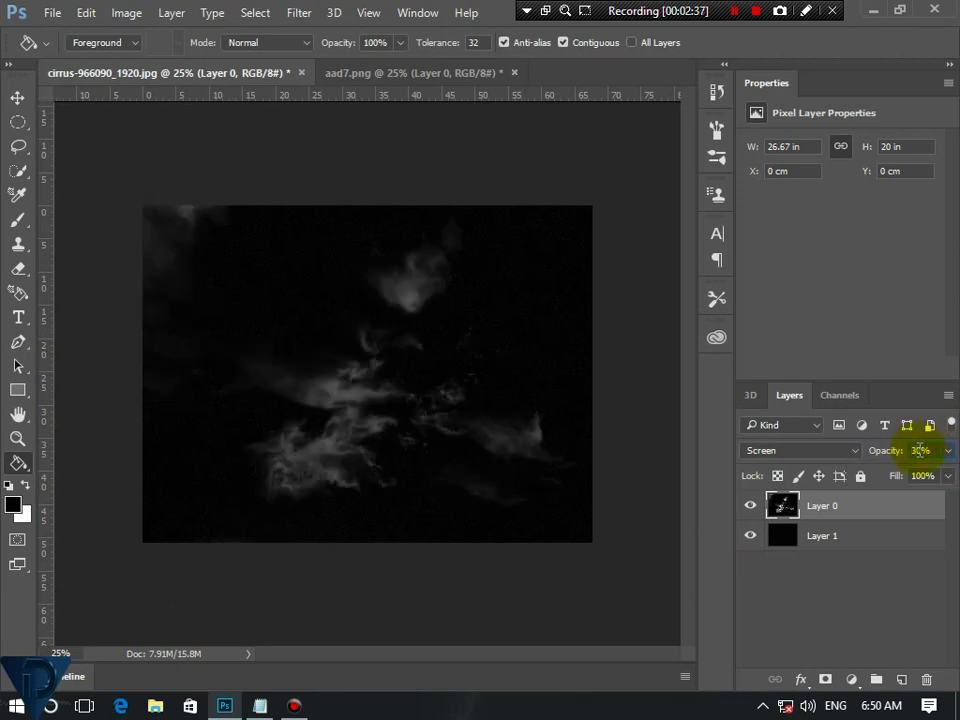
- Add an empty Layer 2 above the clouds using Color Dodge blending
left_click(838, 604)
left_click(866, 503)
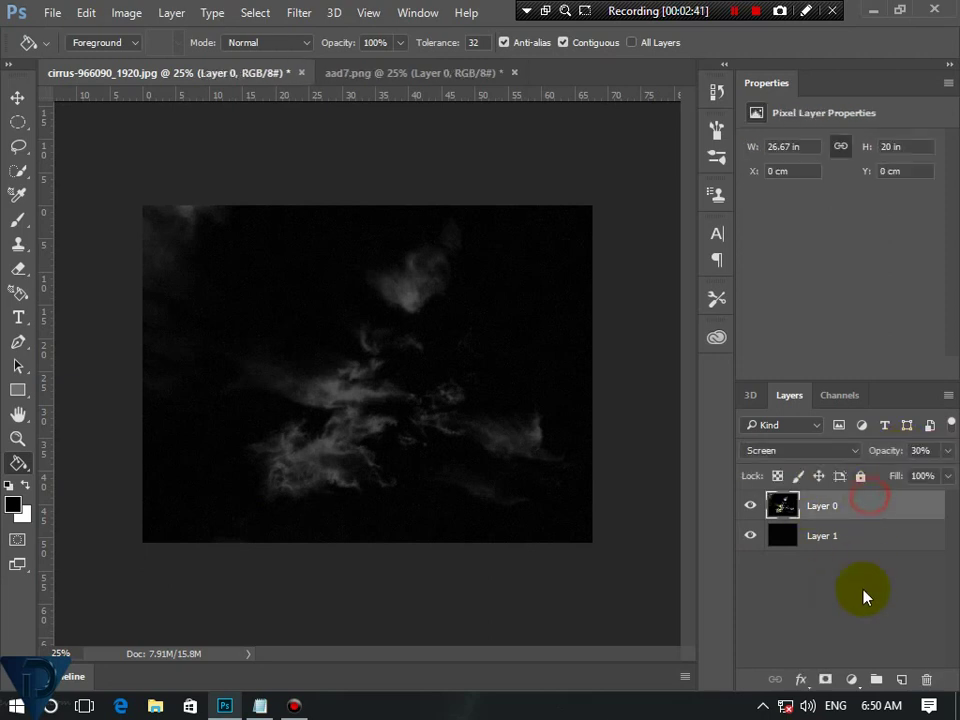
left_click(901, 679)
left_click(781, 450)
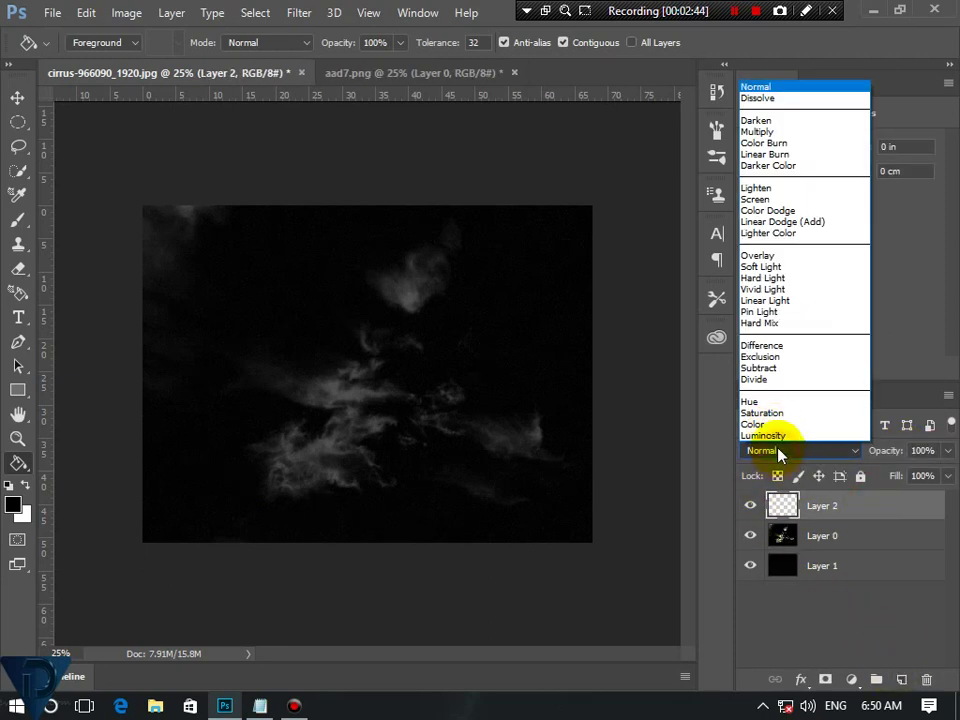
left_click(760, 211)
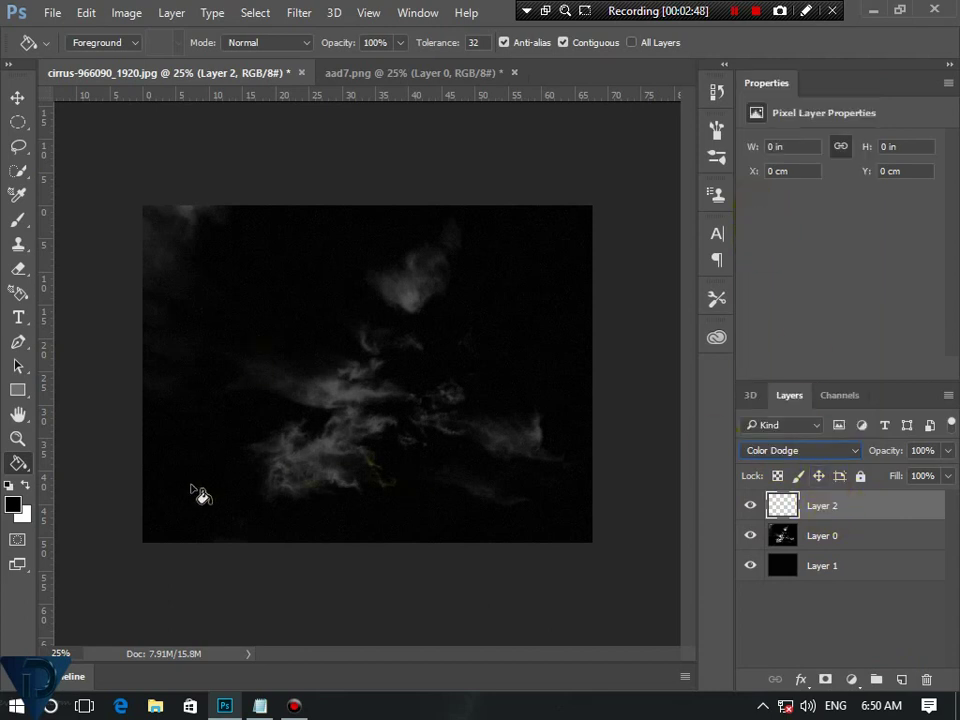
- Type the reminder 'color it with dark colors' in Notepad and minimize it
left_click(258, 706)
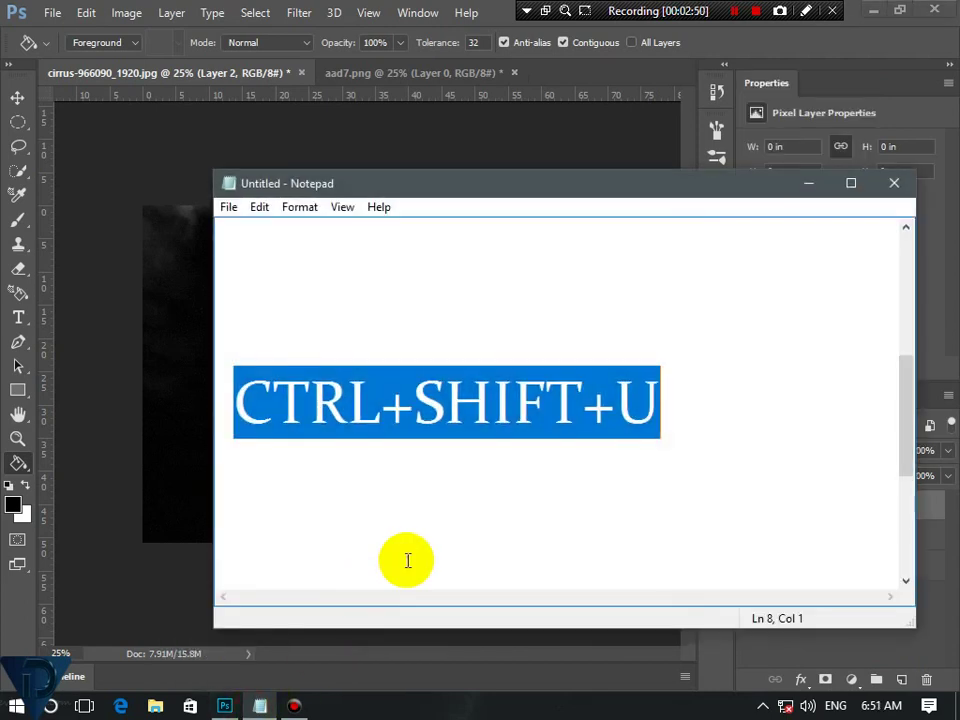
type("selec")
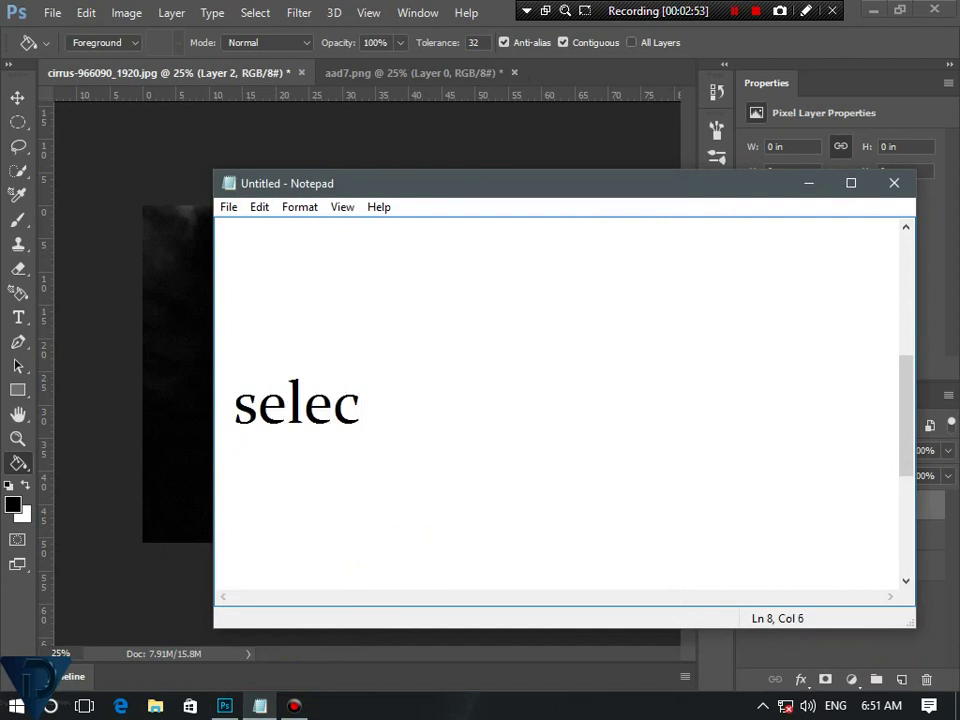
key("BackSpace")
key("BackSpace")
key("BackSpace")
key("BackSpace")
key("BackSpace")
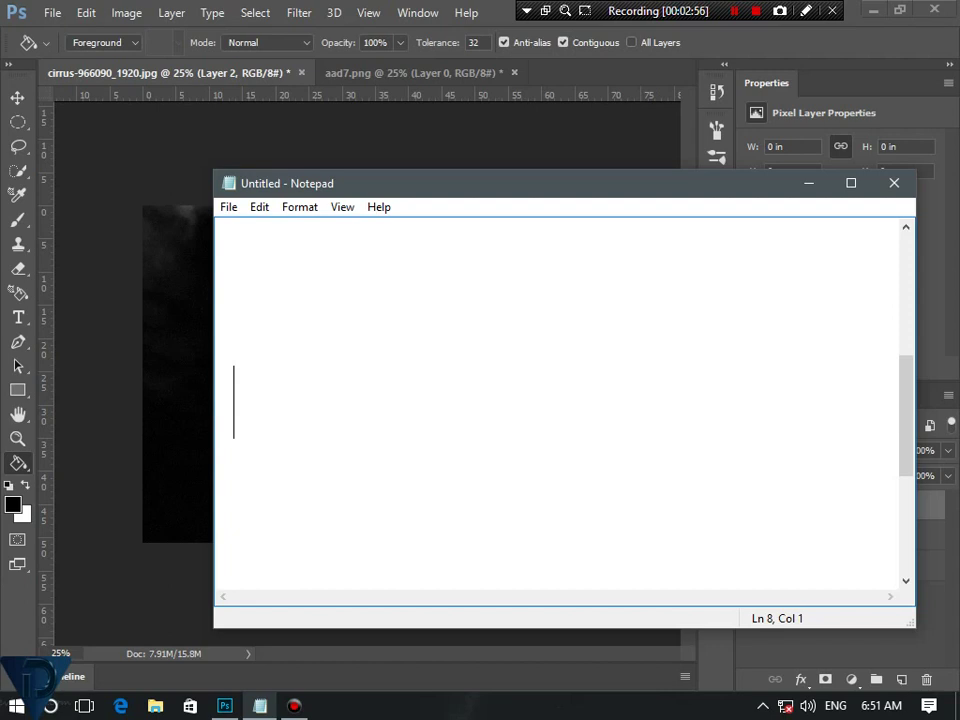
type("colo")
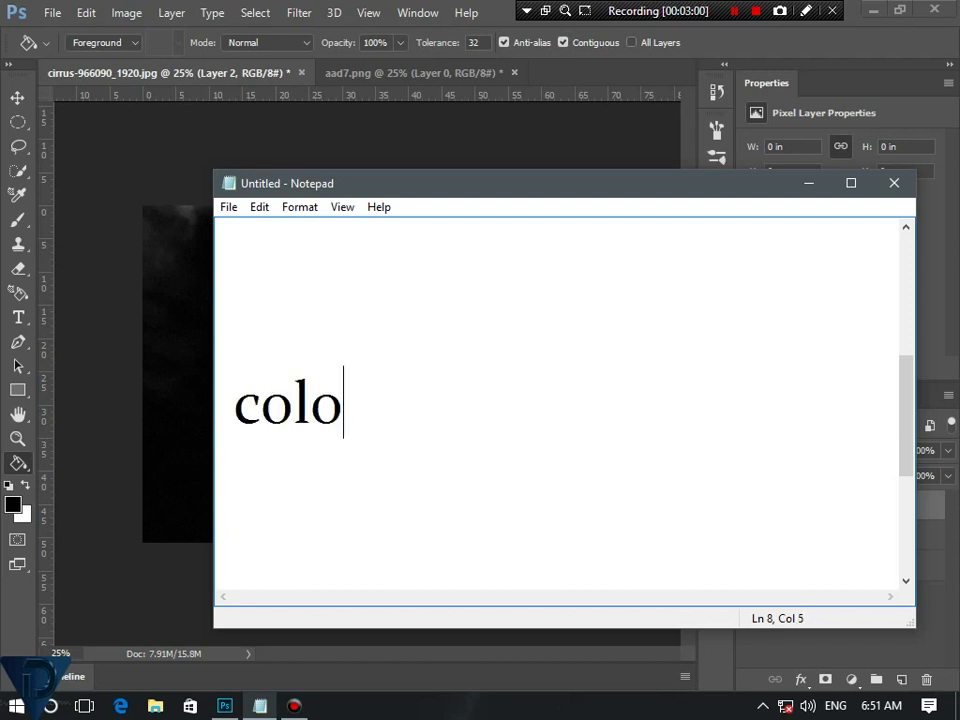
type("r it ")
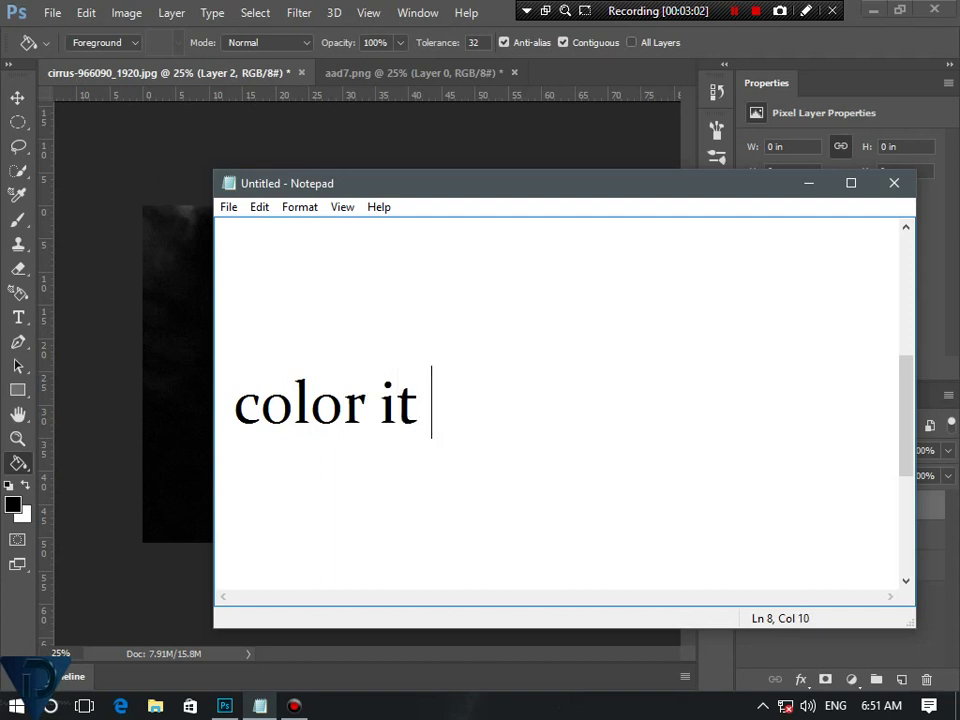
type("with dar")
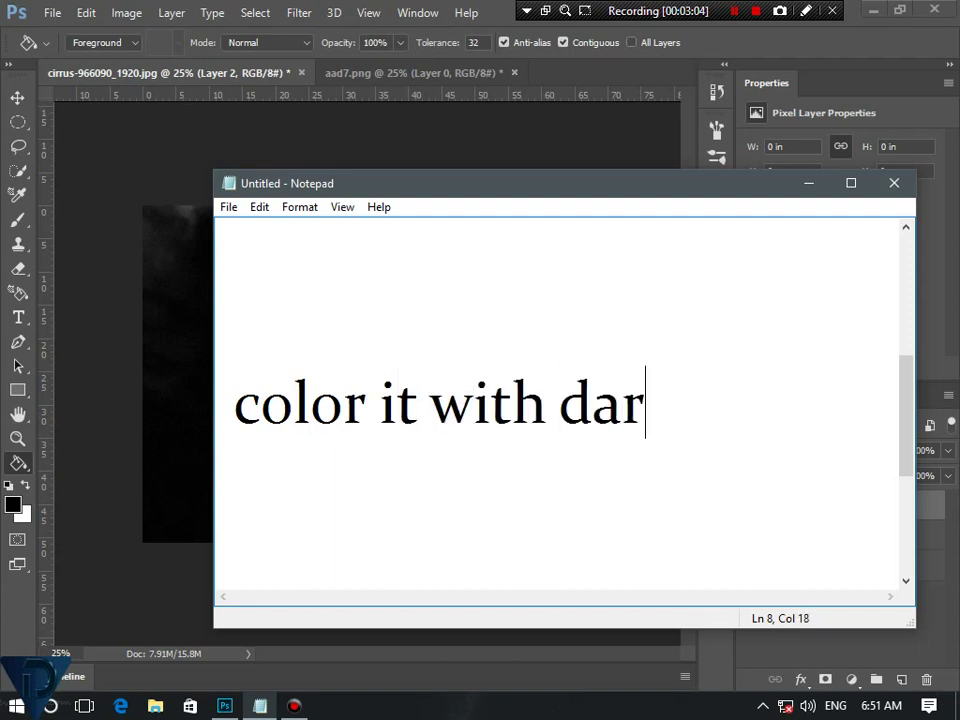
type("k colors")
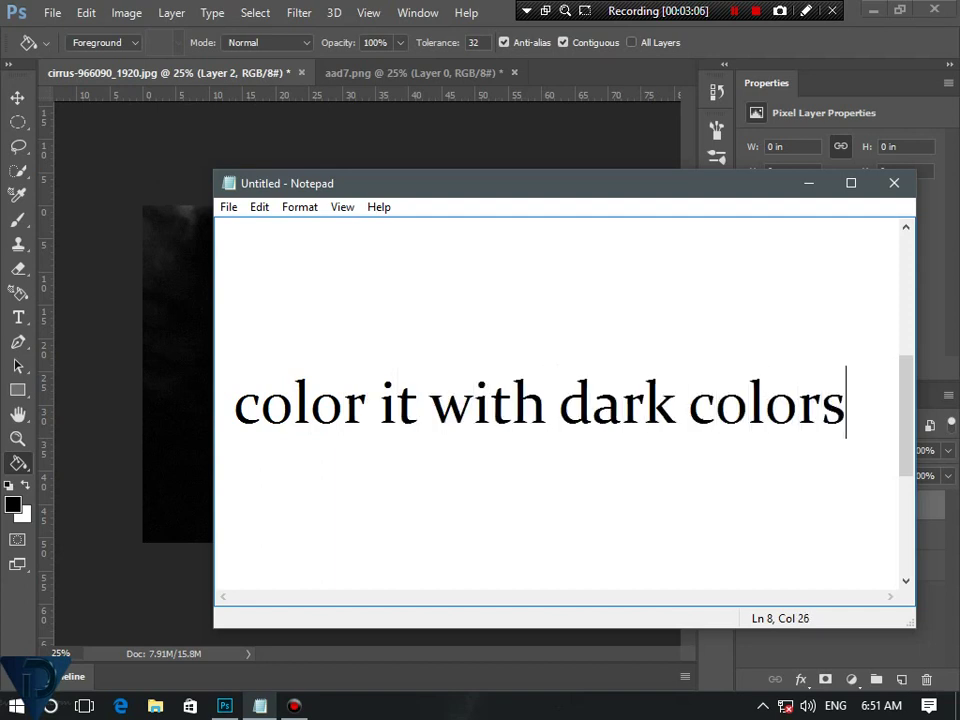
left_click(809, 183)
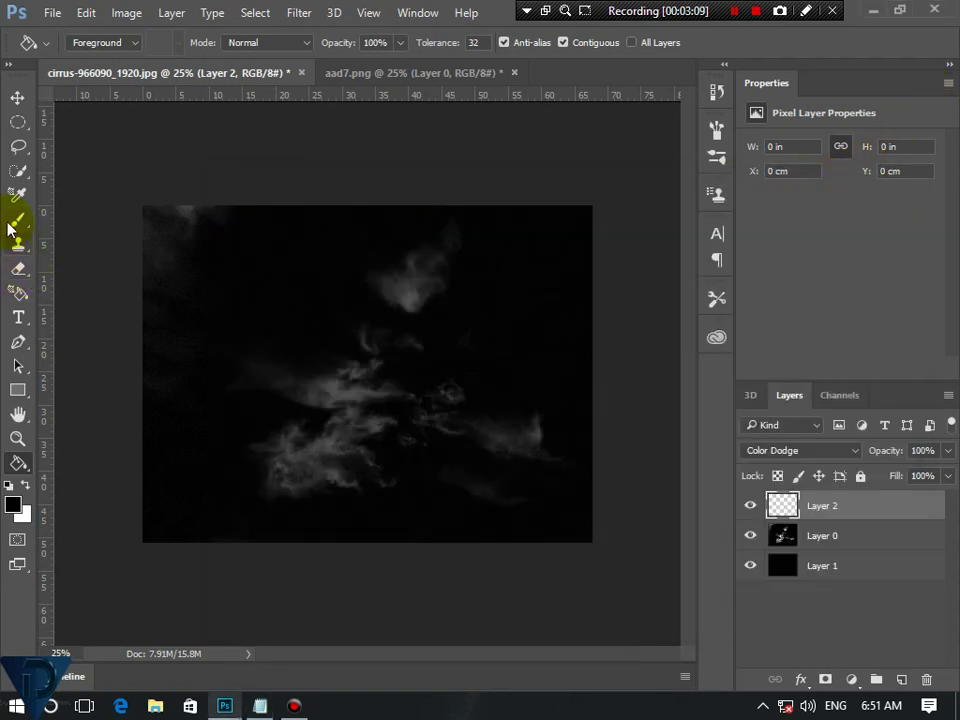
- With a 0%-hardness brush, paint dark red #7b0000 into the top-left corner
left_click(10, 226)
left_click(74, 43)
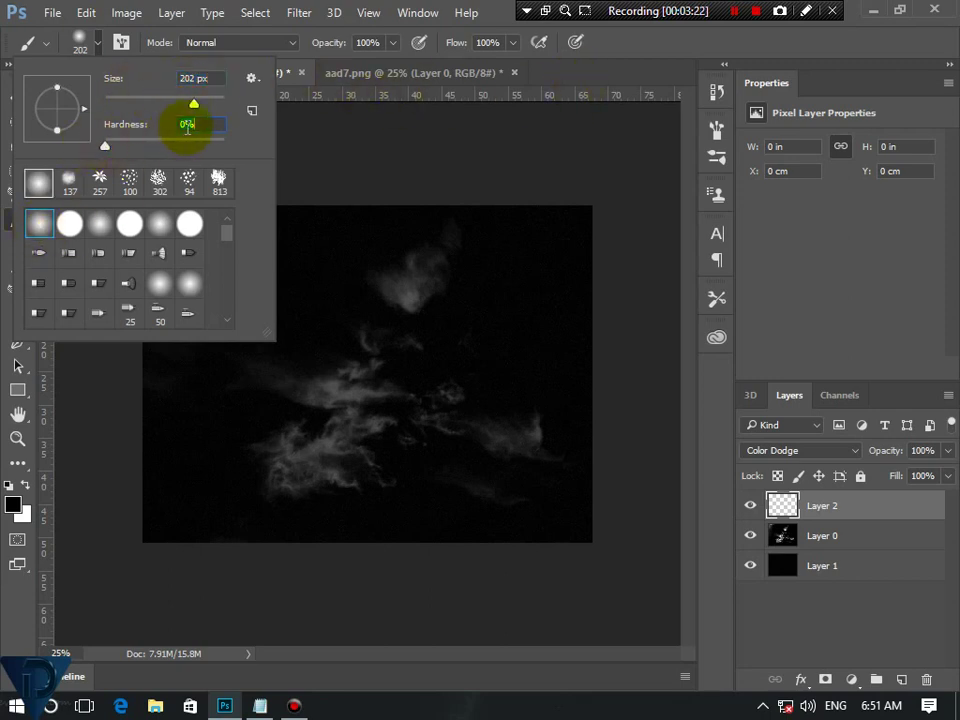
left_click(563, 70)
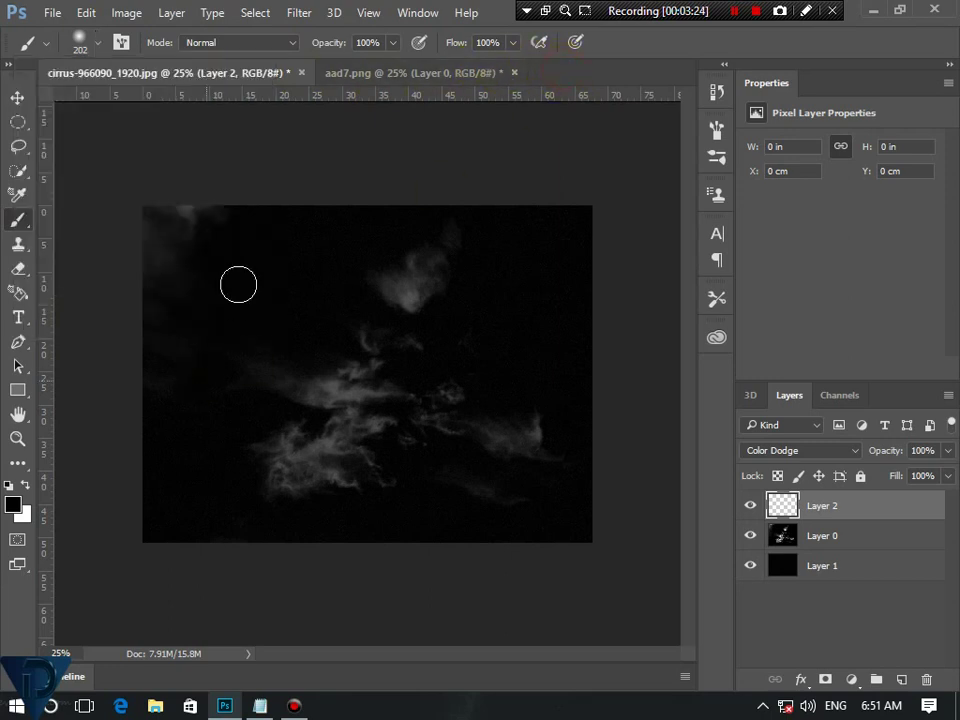
left_click(13, 503)
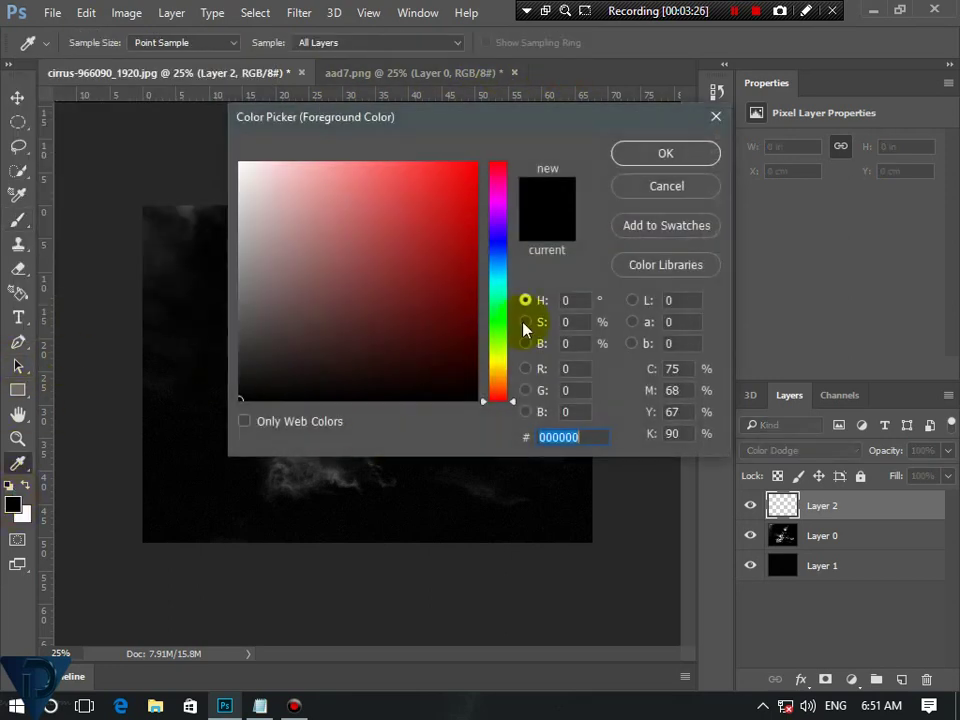
left_click(475, 287)
left_click(696, 152)
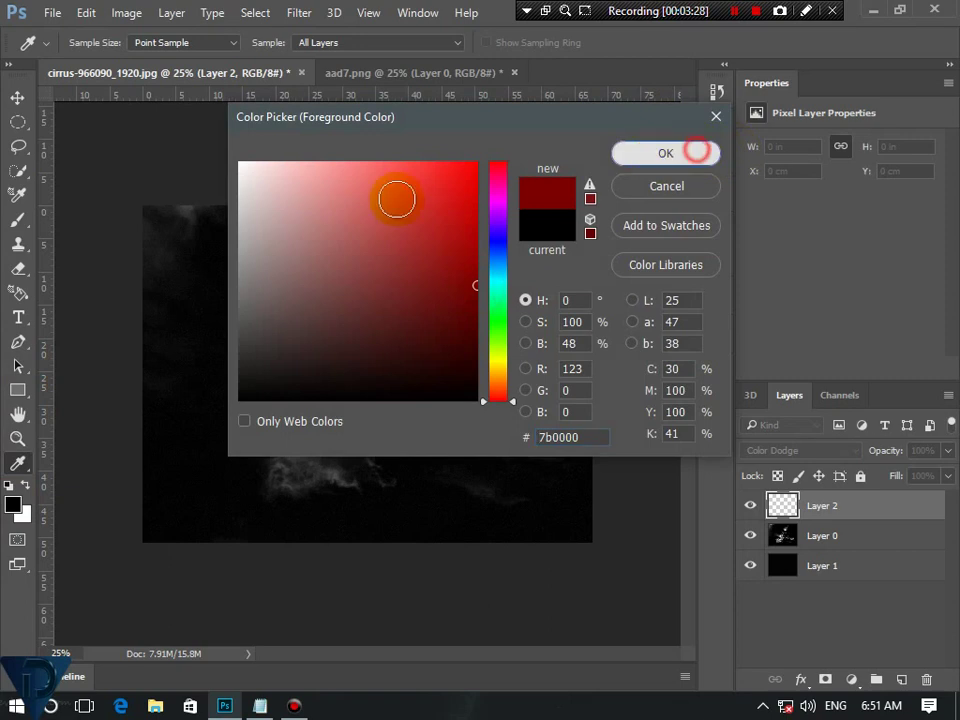
left_click_drag(193, 210, 147, 220)
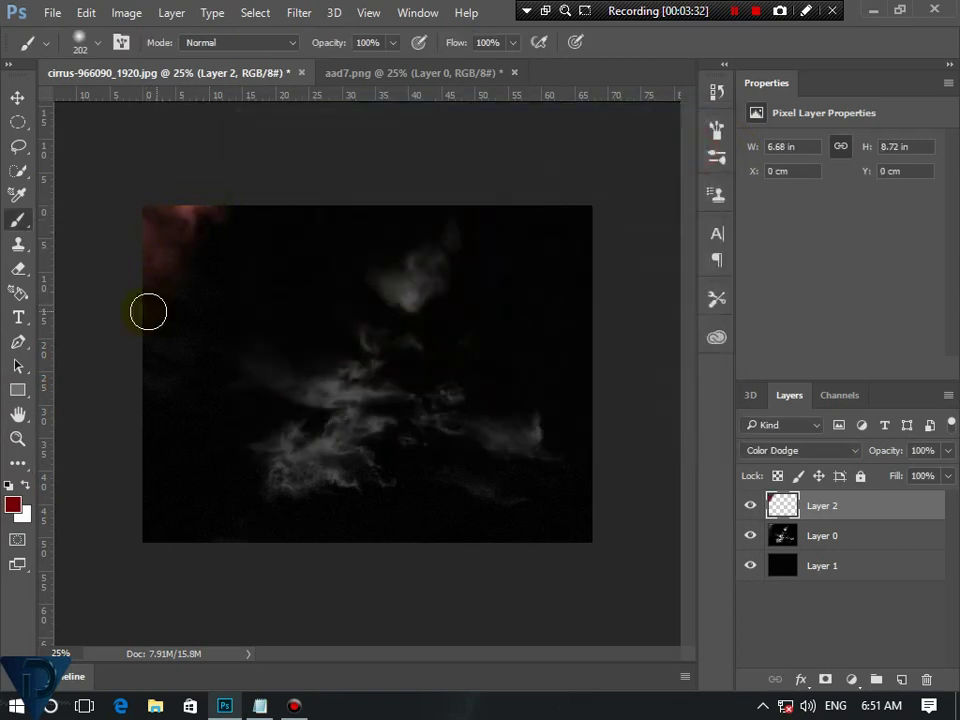
- Dab dark orange #7b3700 onto the right-hand cloud
left_click(15, 503)
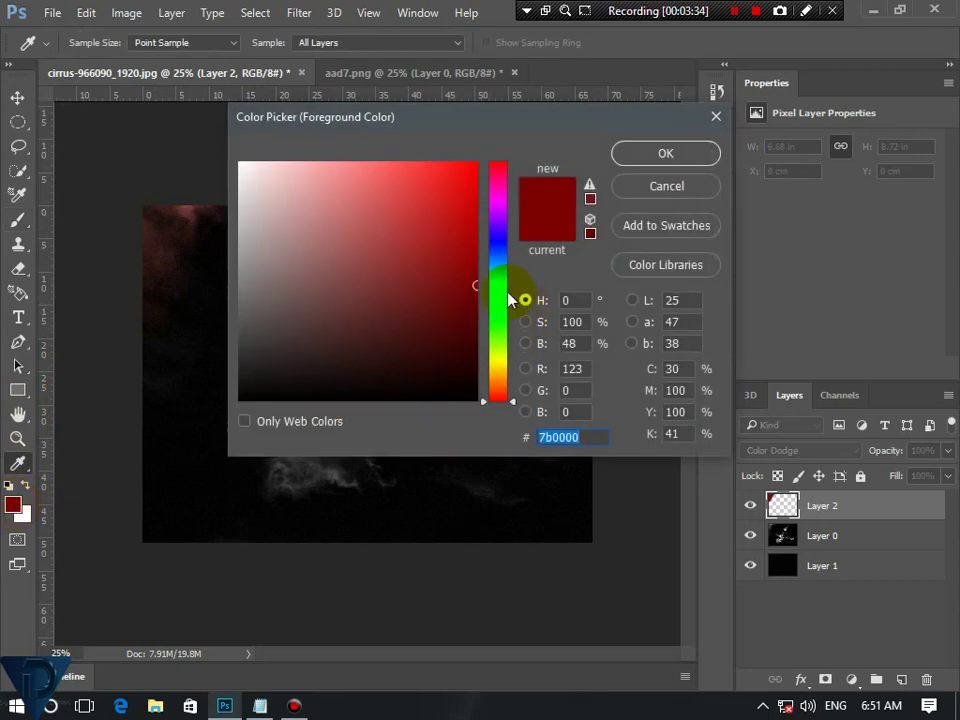
left_click_drag(511, 404, 512, 384)
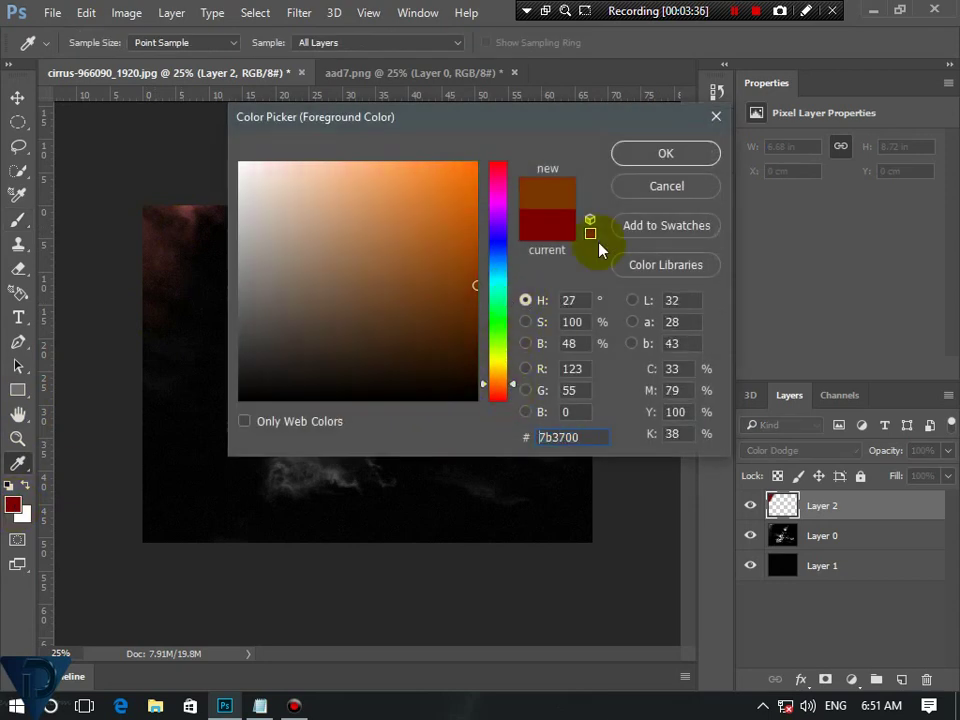
left_click(638, 156)
left_click(560, 401)
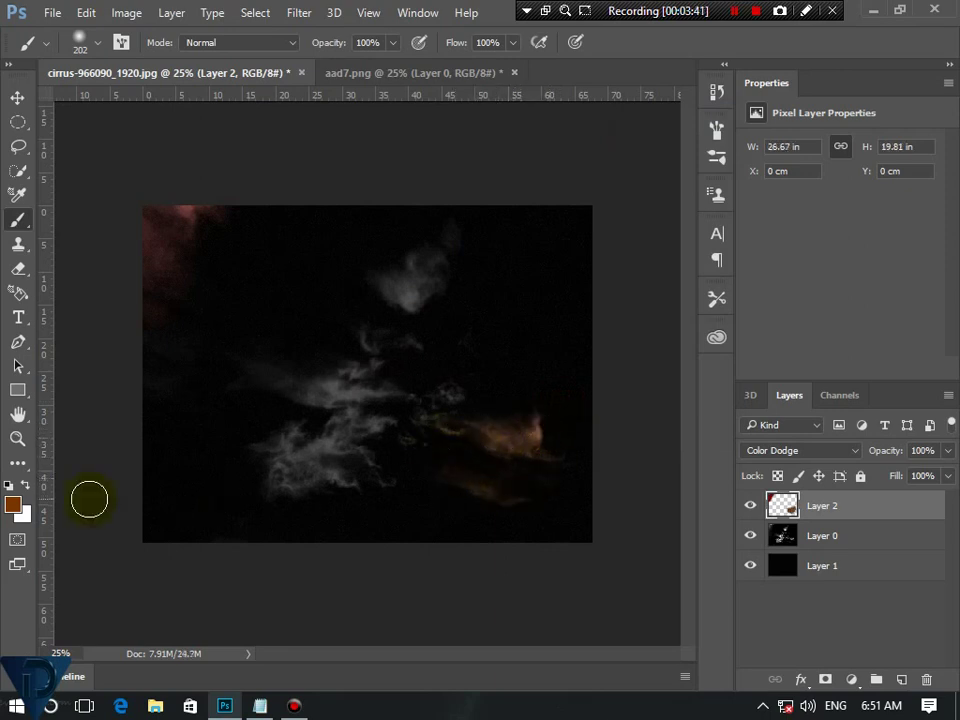
left_click(13, 504)
- Paint dark yellow #7b6e00 over the lower-left and centre clouds
left_click_drag(510, 383, 511, 376)
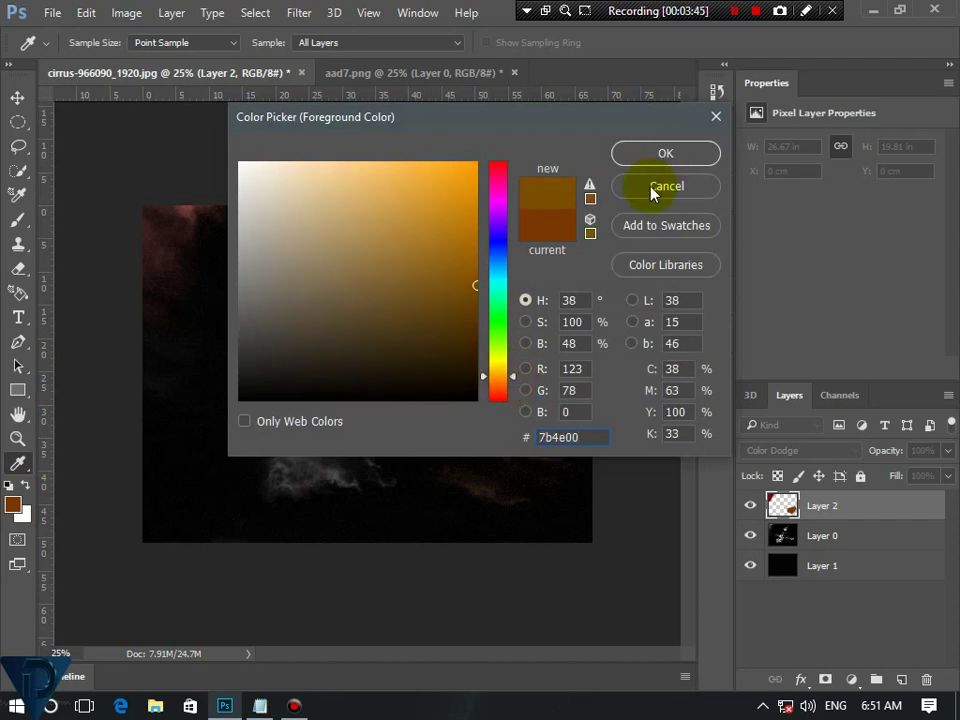
left_click_drag(514, 381, 514, 369)
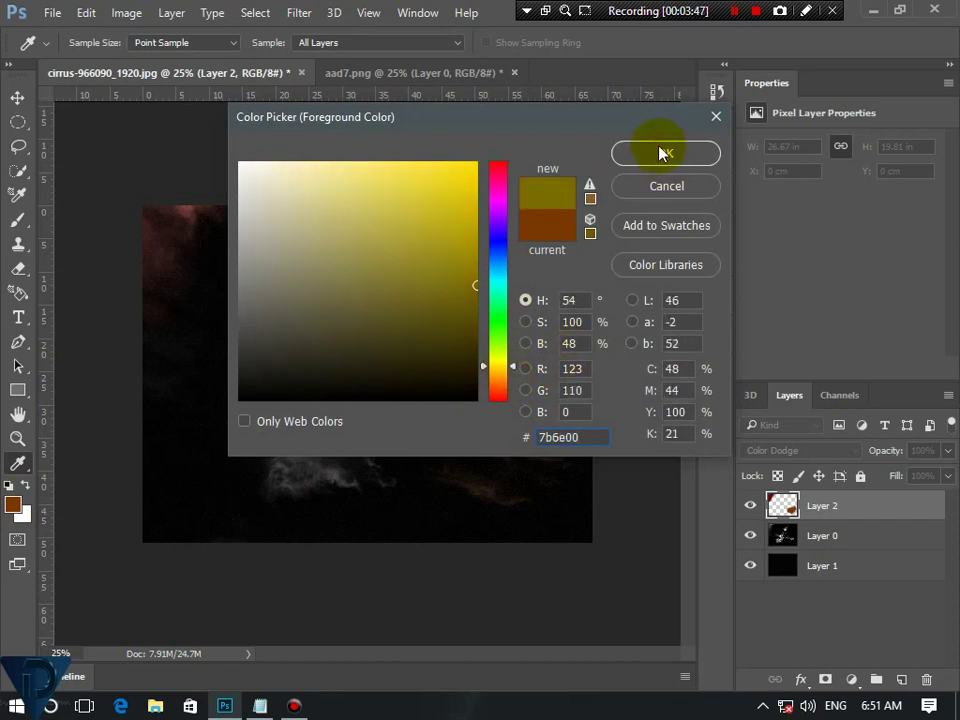
left_click(664, 153)
mouse_move(297, 475)
left_mouse_down()
mouse_move(345, 471)
mouse_move(264, 467)
mouse_move(351, 465)
left_mouse_up()
mouse_move(435, 394)
left_mouse_down()
mouse_move(409, 441)
mouse_move(418, 410)
left_mouse_up()
left_click_drag(283, 449, 292, 453)
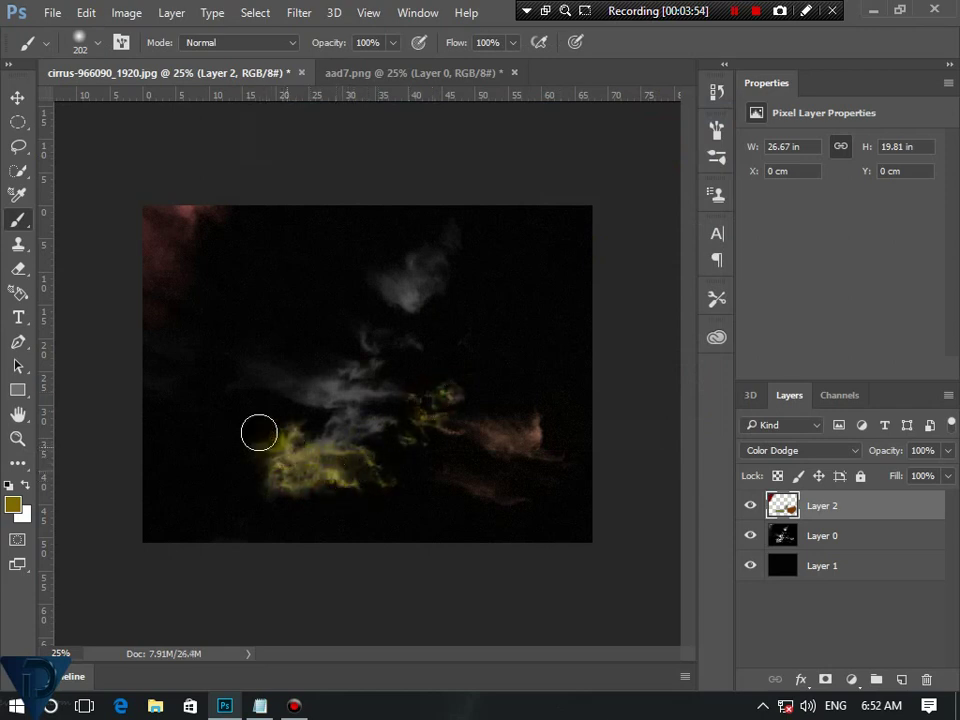
- Paint a faint green #097b00 patch at the left edge
left_click(14, 502)
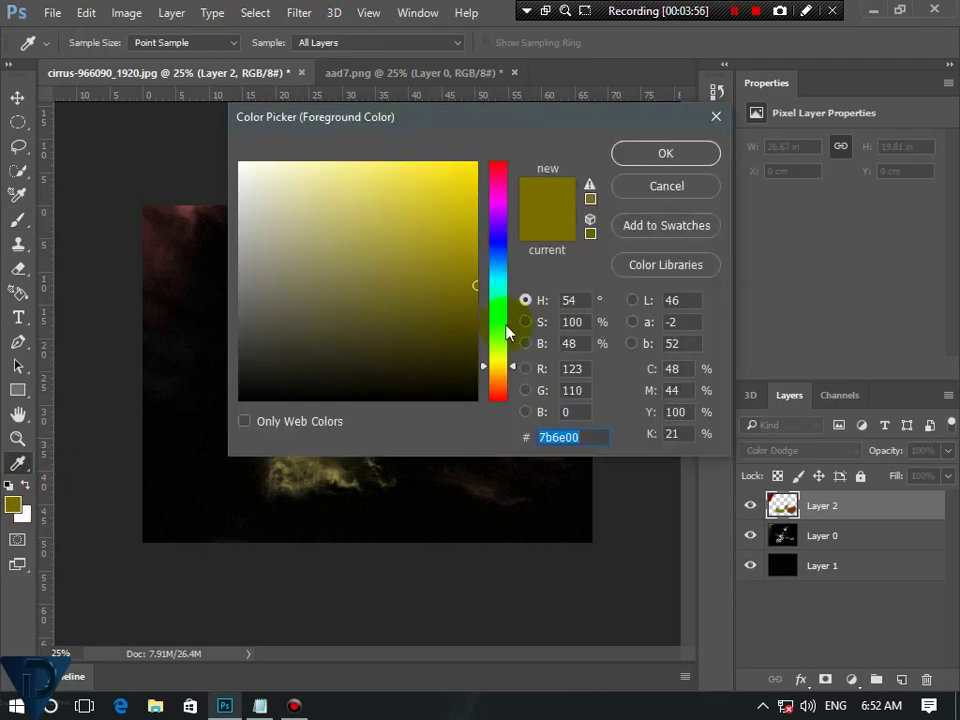
left_click(499, 323)
left_click(665, 153)
key("b")
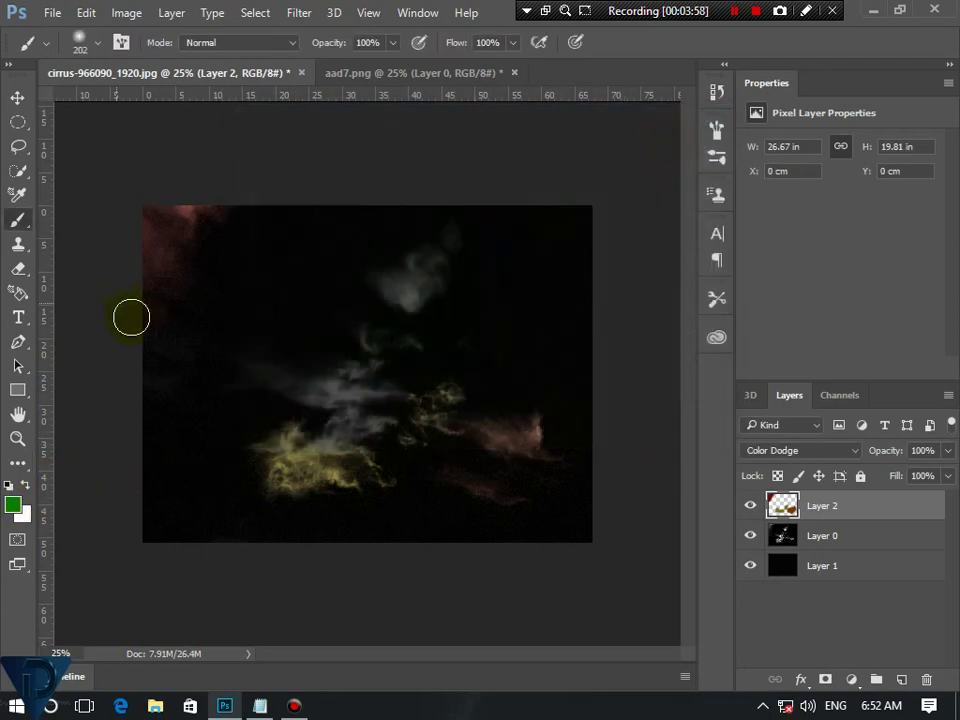
left_click_drag(148, 369, 165, 372)
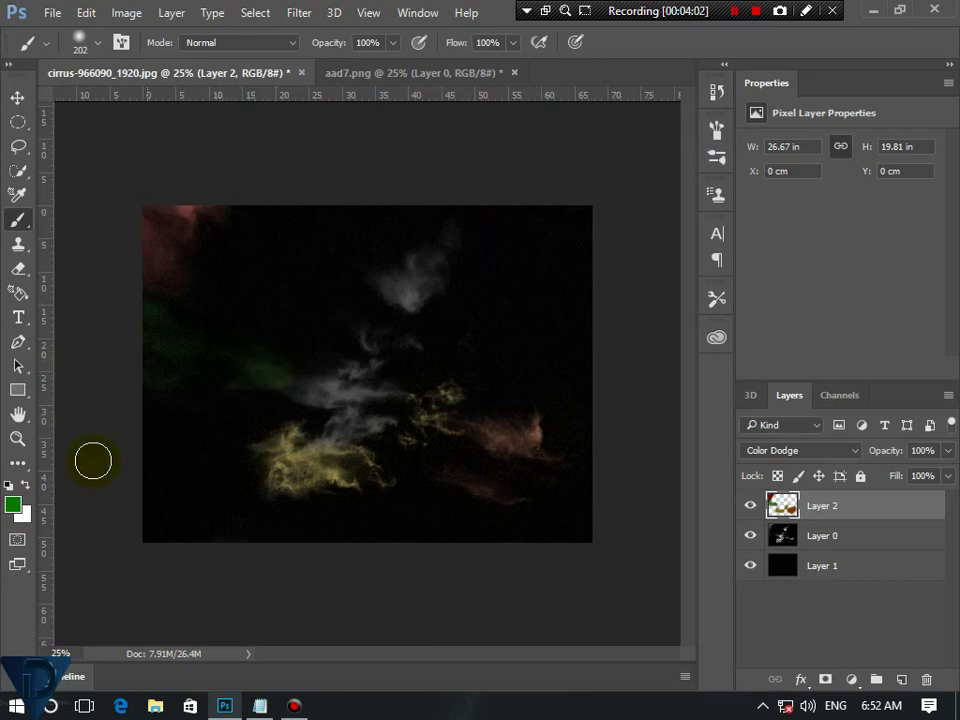
- Colour the top cloud teal #007a7b
left_click(14, 503)
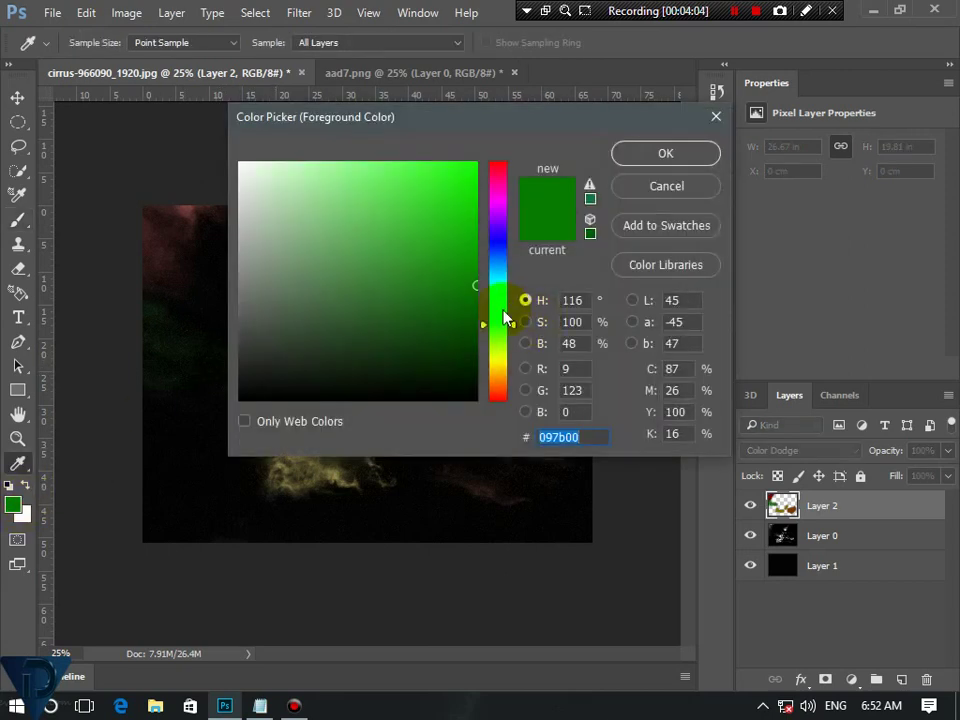
left_click_drag(507, 331, 510, 285)
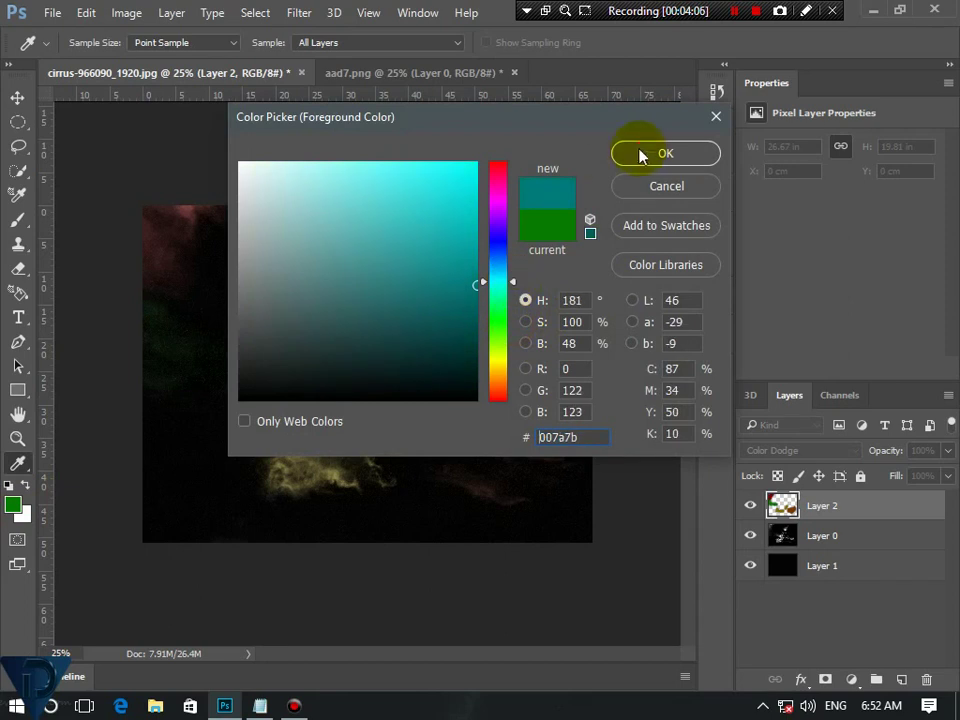
left_click(650, 153)
mouse_move(437, 246)
left_mouse_down()
mouse_move(418, 260)
mouse_move(420, 292)
left_mouse_up()
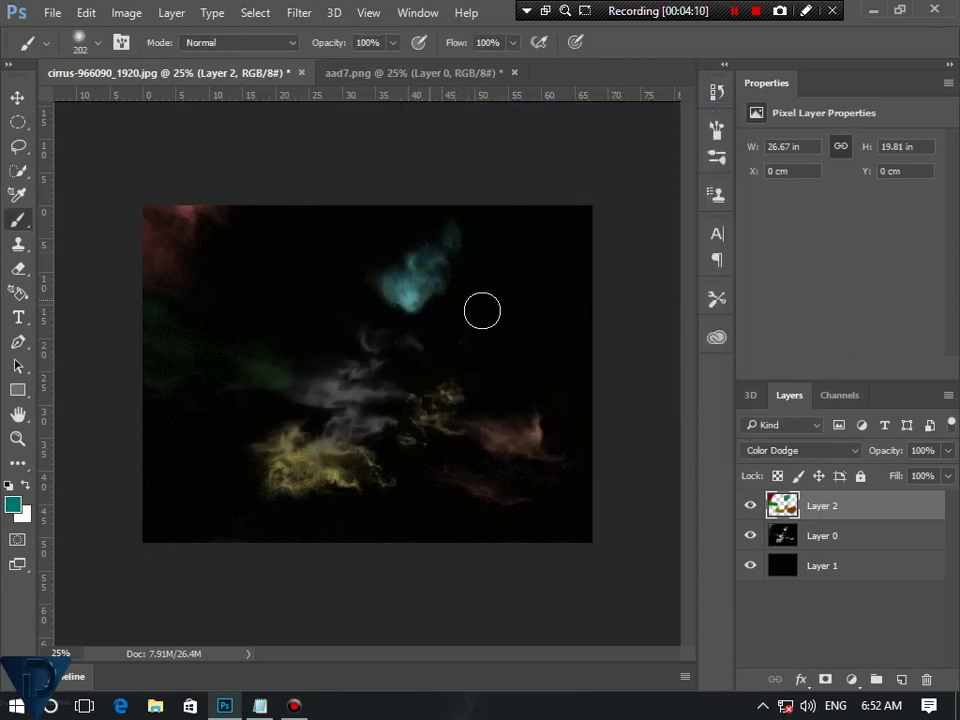
- Paint blue across the central cloud wisps
left_click(13, 504)
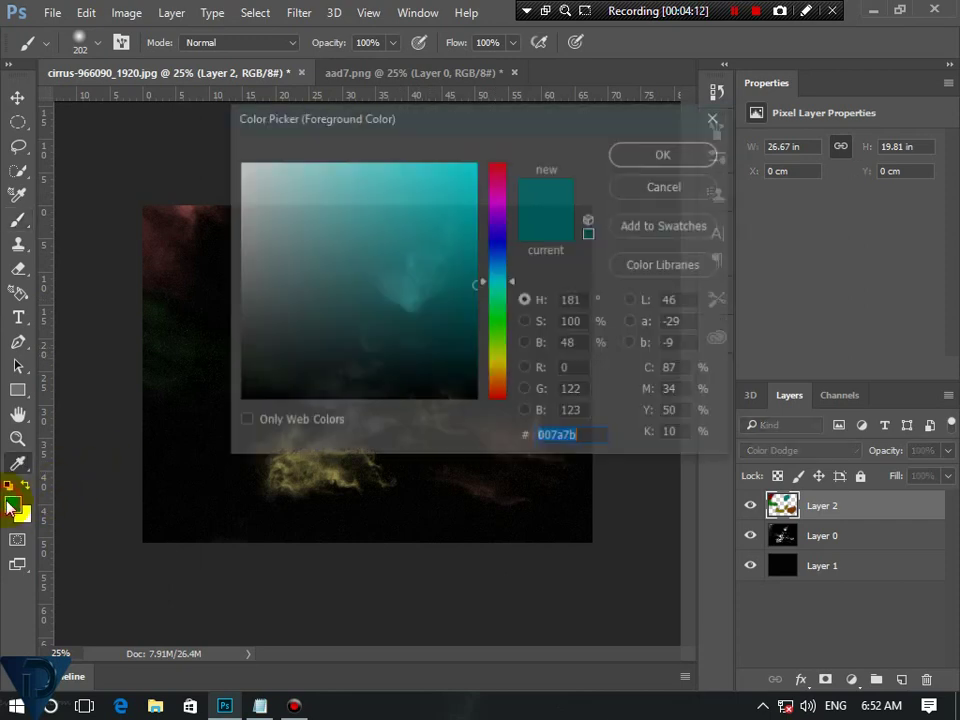
left_click_drag(512, 282, 512, 257)
left_click(664, 152)
left_click(364, 328)
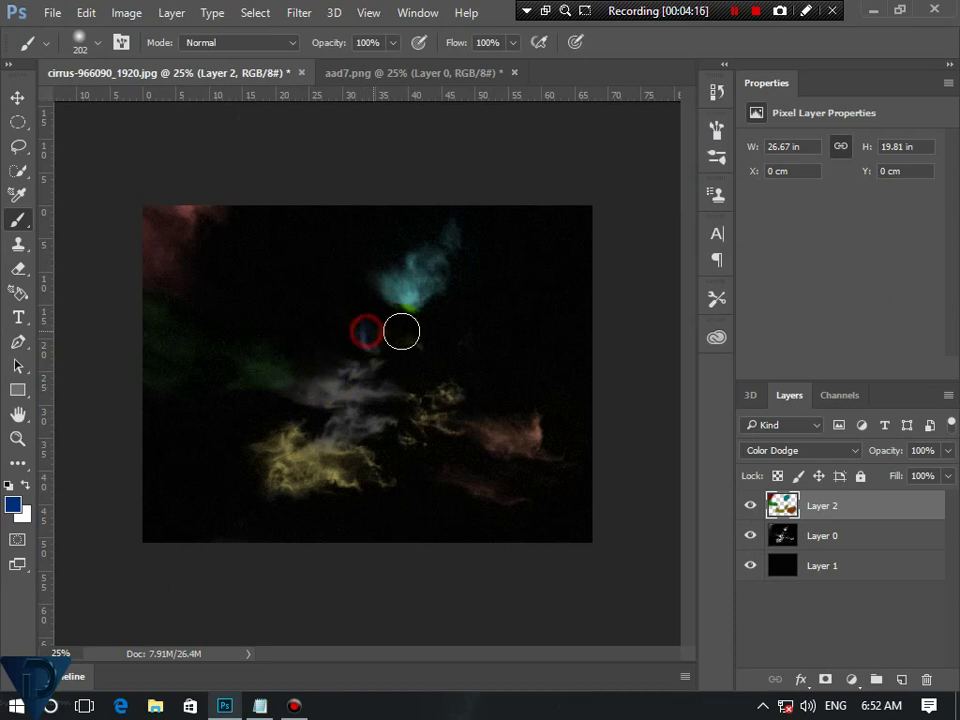
mouse_move(332, 384)
left_mouse_down()
mouse_move(321, 403)
mouse_move(381, 405)
left_mouse_up()
mouse_move(435, 351)
left_mouse_down()
mouse_move(476, 345)
mouse_move(486, 427)
left_mouse_up()
- Add a faint olive #7a7b00 touch, then bring up Notepad and select its text
left_click(13, 505)
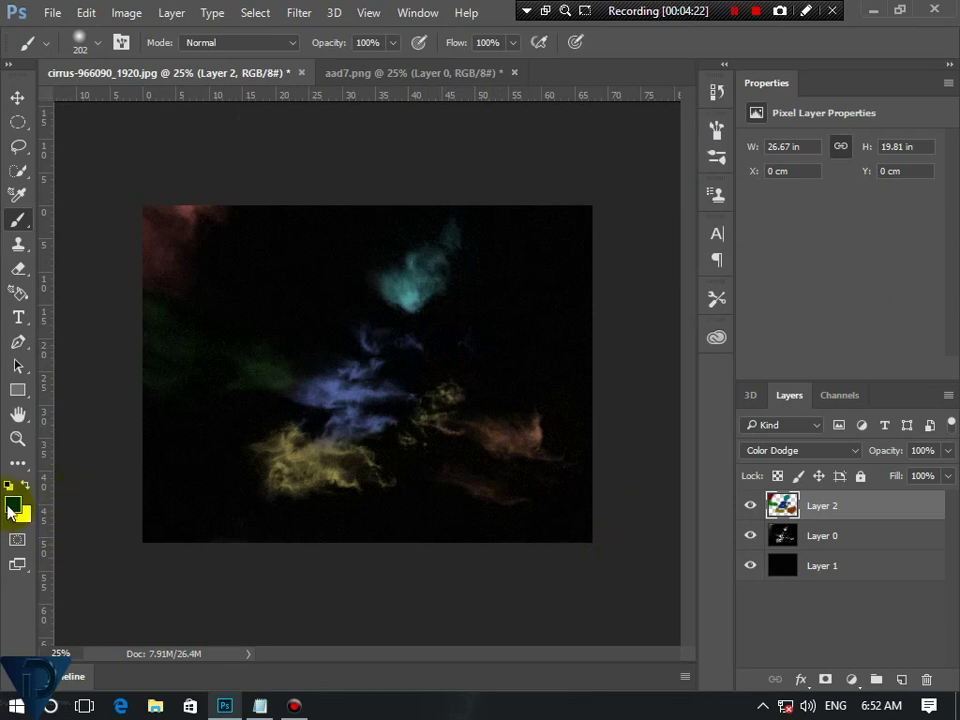
left_click_drag(510, 261, 514, 360)
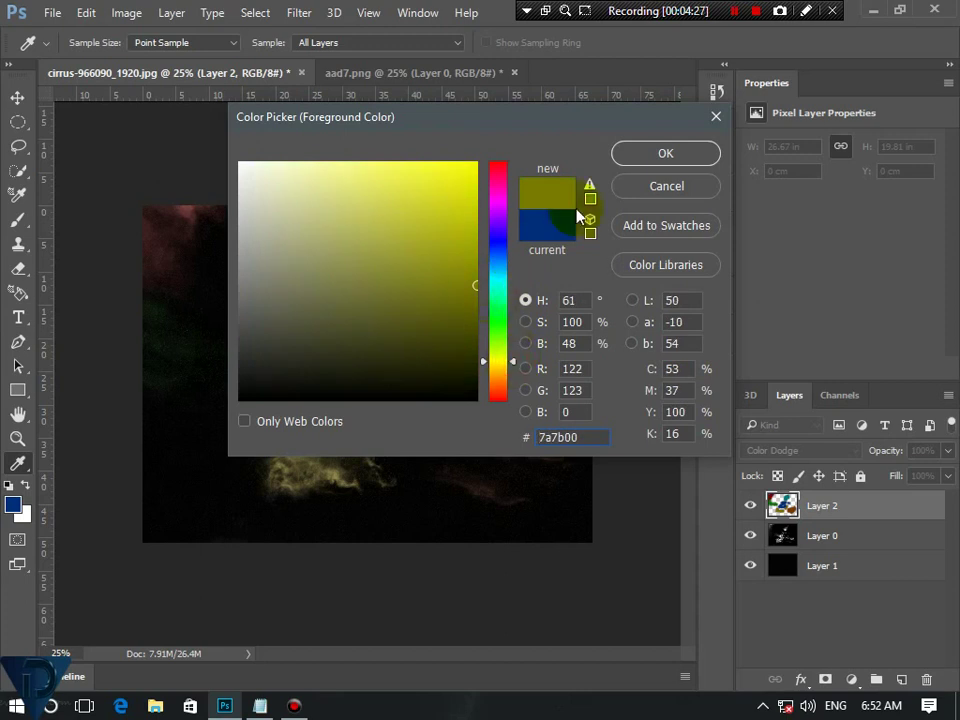
left_click(645, 152)
key("b")
left_click_drag(405, 479, 397, 487)
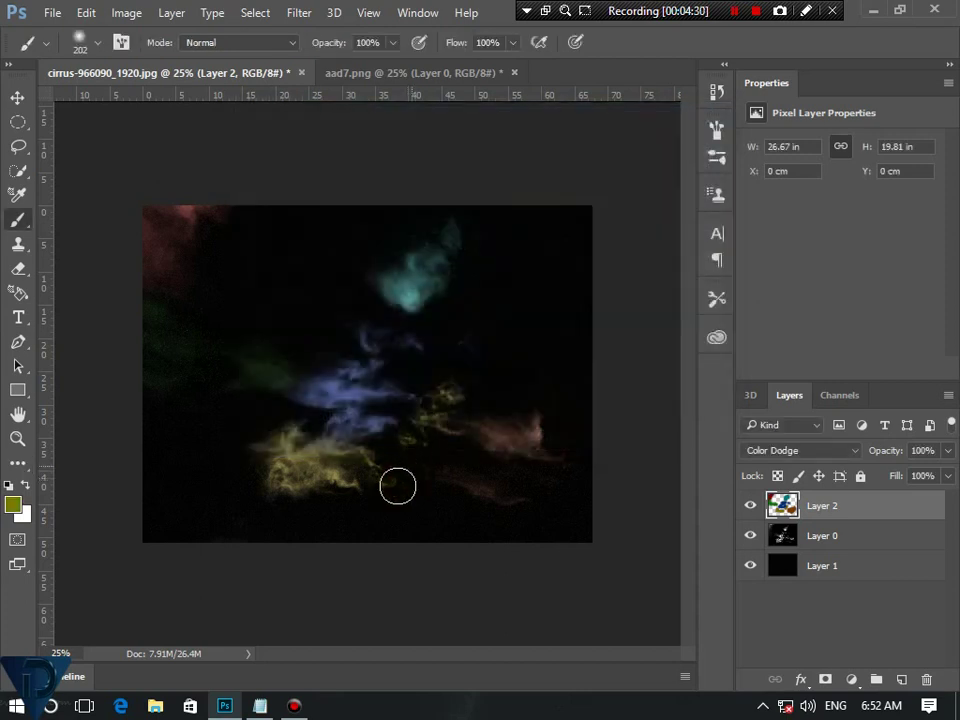
left_click(258, 707)
left_click_drag(845, 405, 186, 411)
- Retype the note as 'now give a touch with light colors', correcting a typo
type("now give a t")
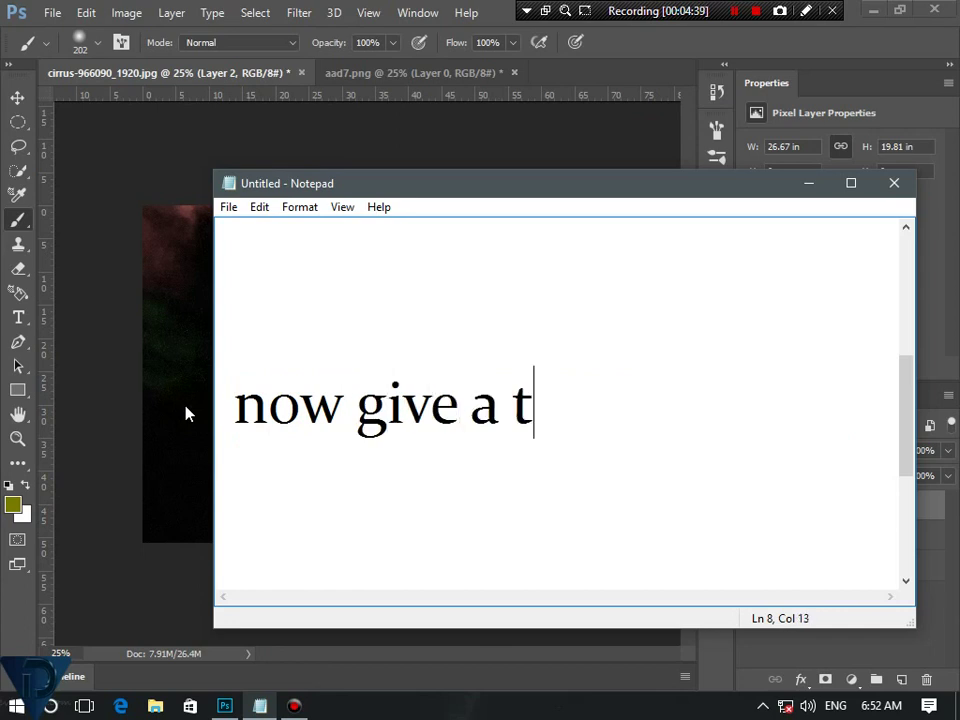
type("hc")
key("BackSpace")
key("BackSpace")
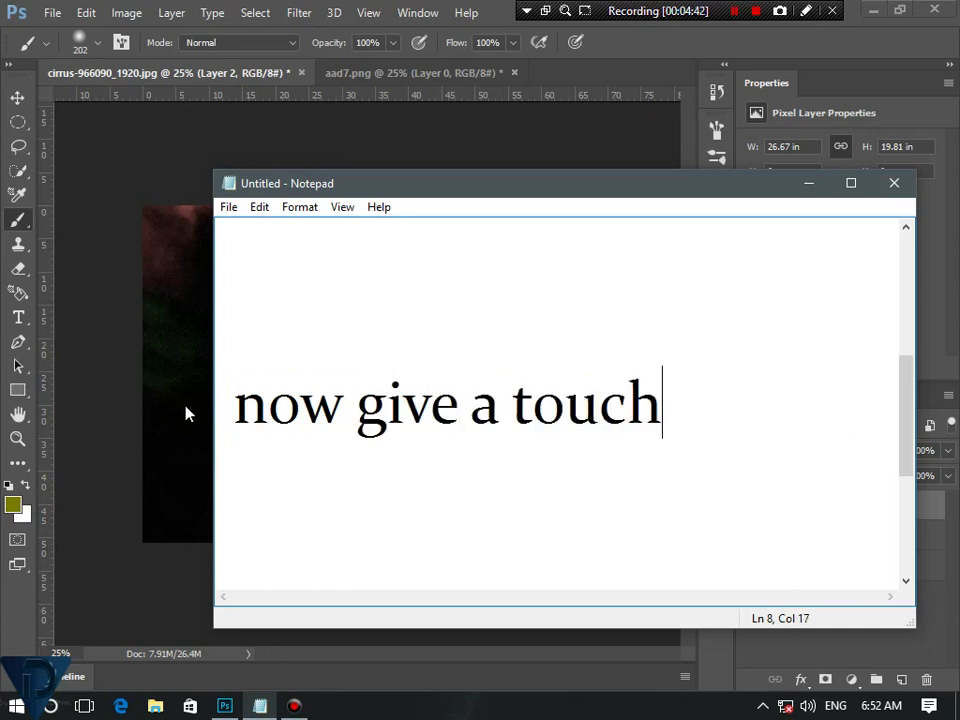
type("th light colors")
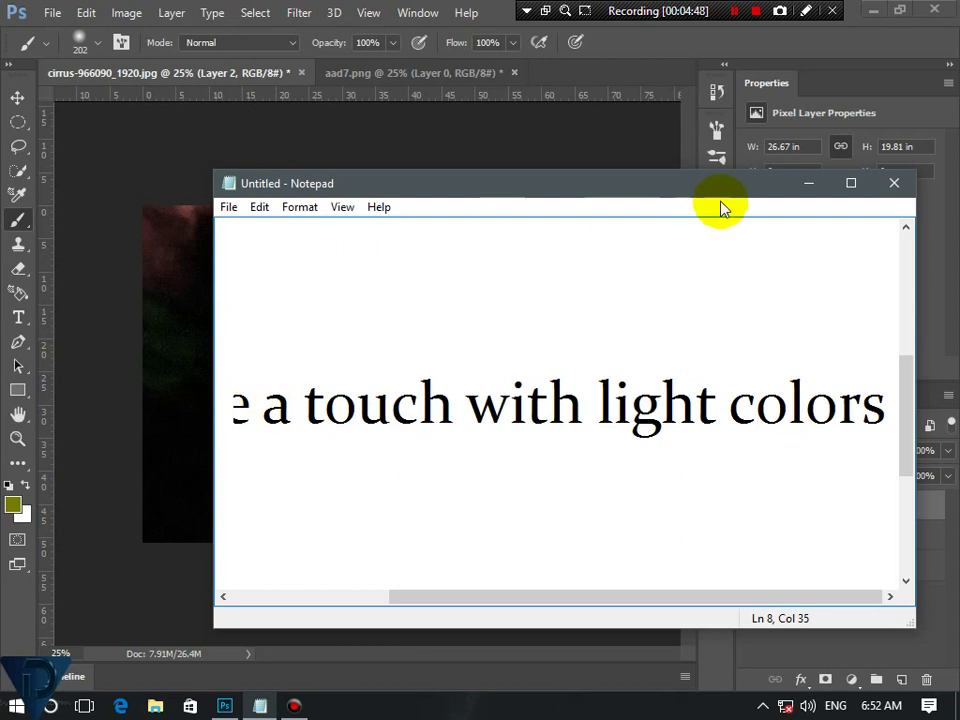
- Brighten the lower-left cloud with yellow, redoing an over-bright dab with a slightly darker yellow
left_click(799, 188)
left_click(14, 510)
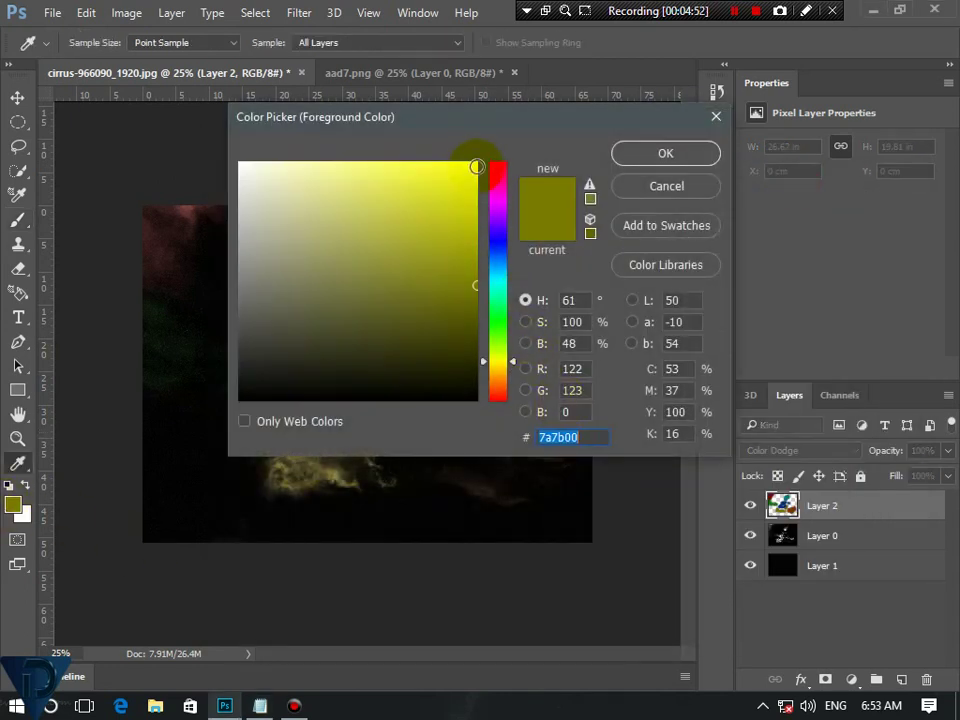
left_click(477, 166)
left_click(686, 152)
key("b")
left_click_drag(298, 454, 304, 468)
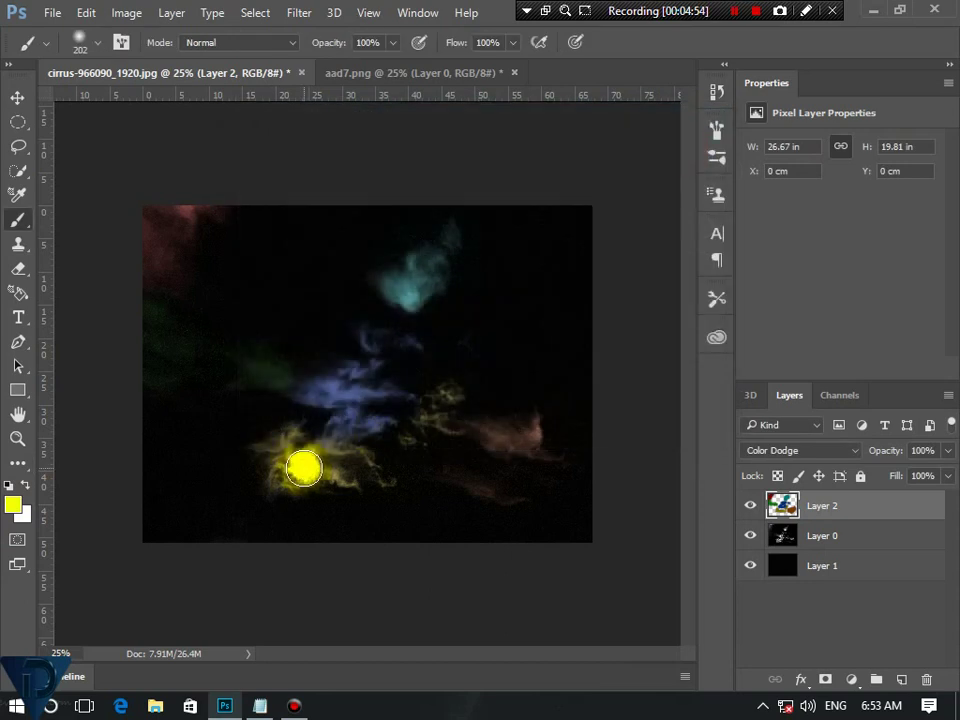
left_click(16, 508)
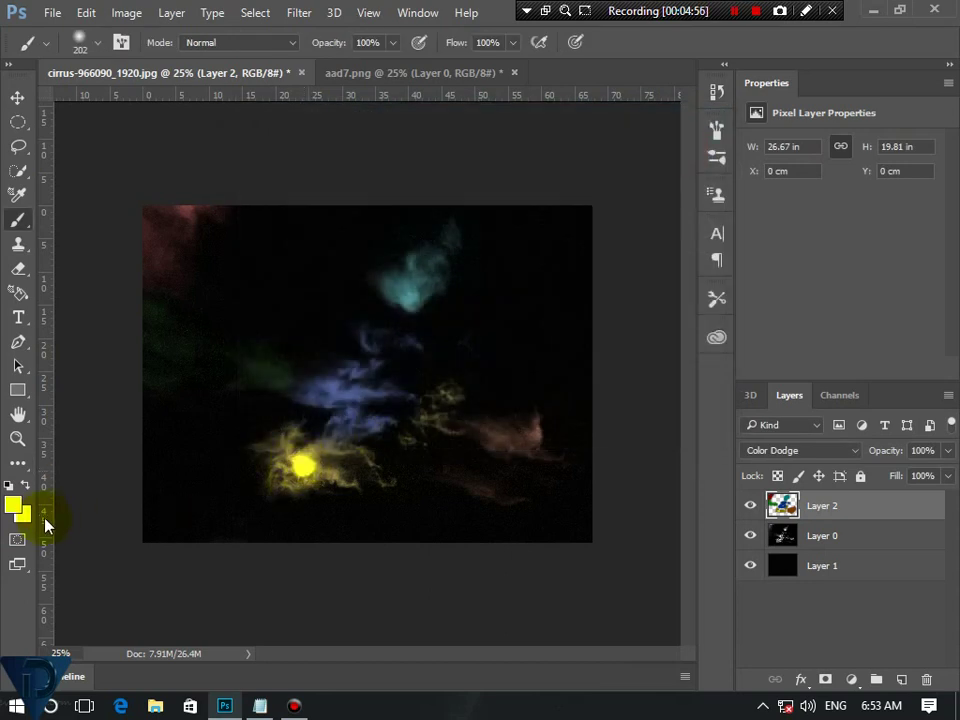
key("ctrl+z")
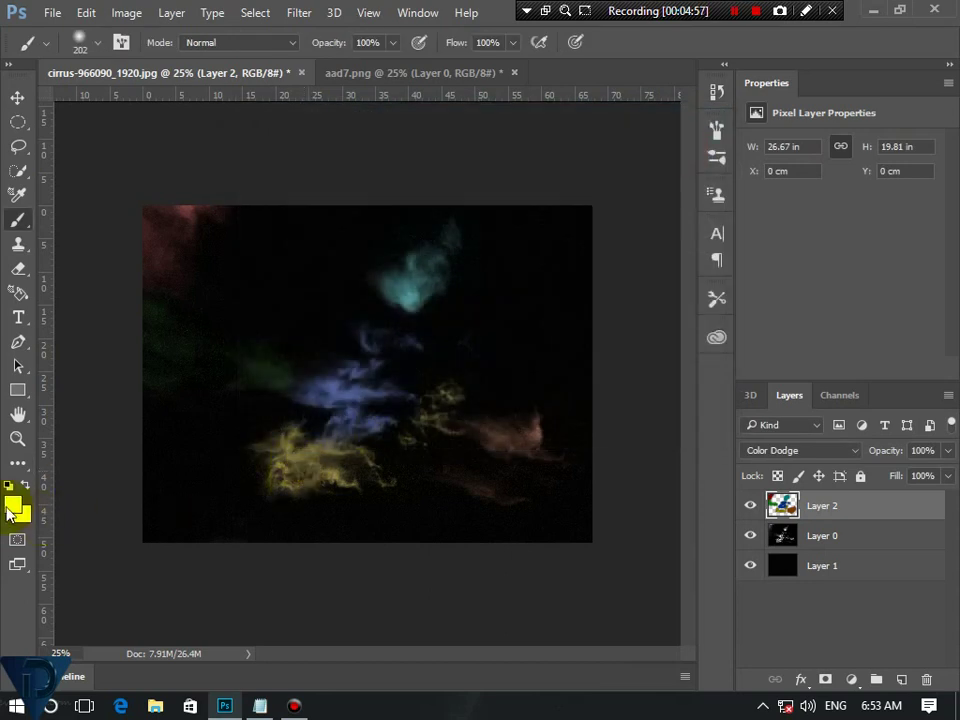
left_click(13, 505)
left_click_drag(475, 162, 474, 201)
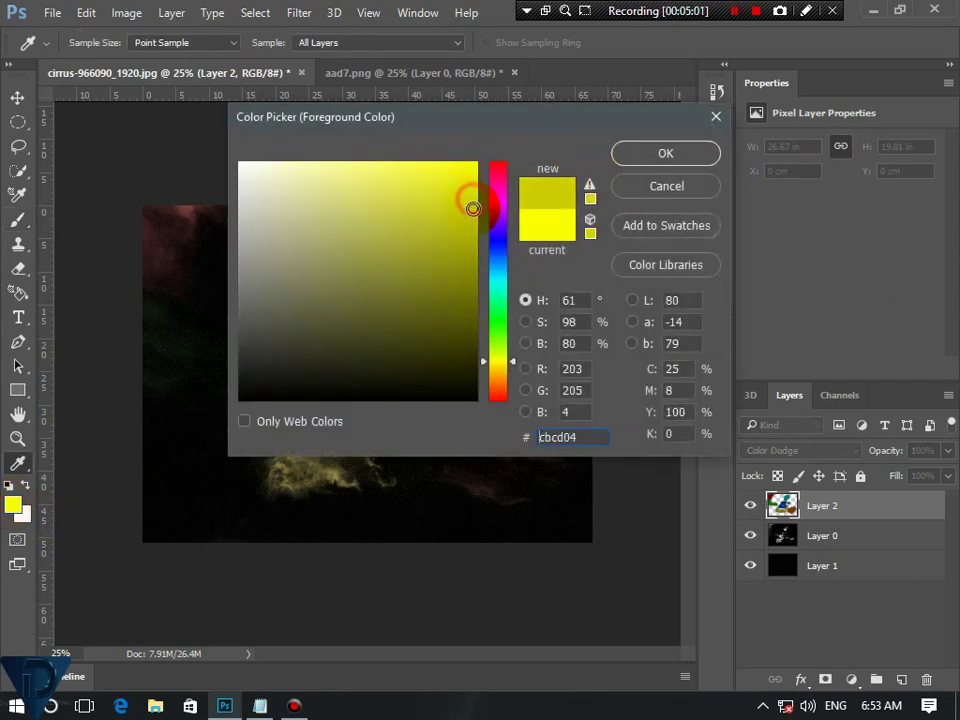
left_click(662, 154)
left_click_drag(310, 464, 300, 461)
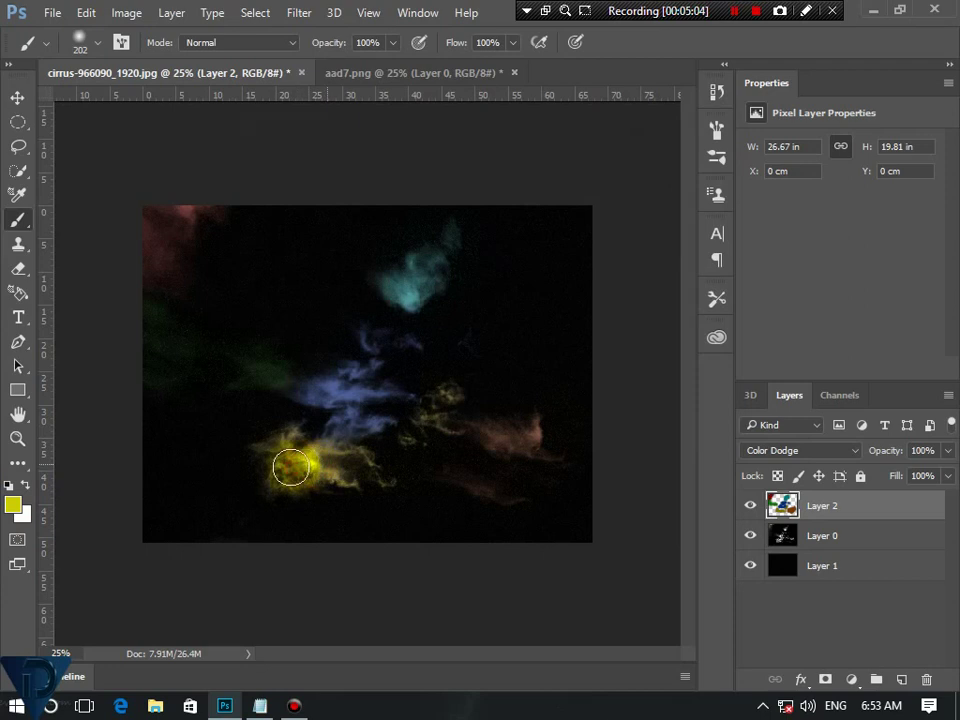
- Brighten the red cloud in the top-left corner with red paint
left_click(13, 505)
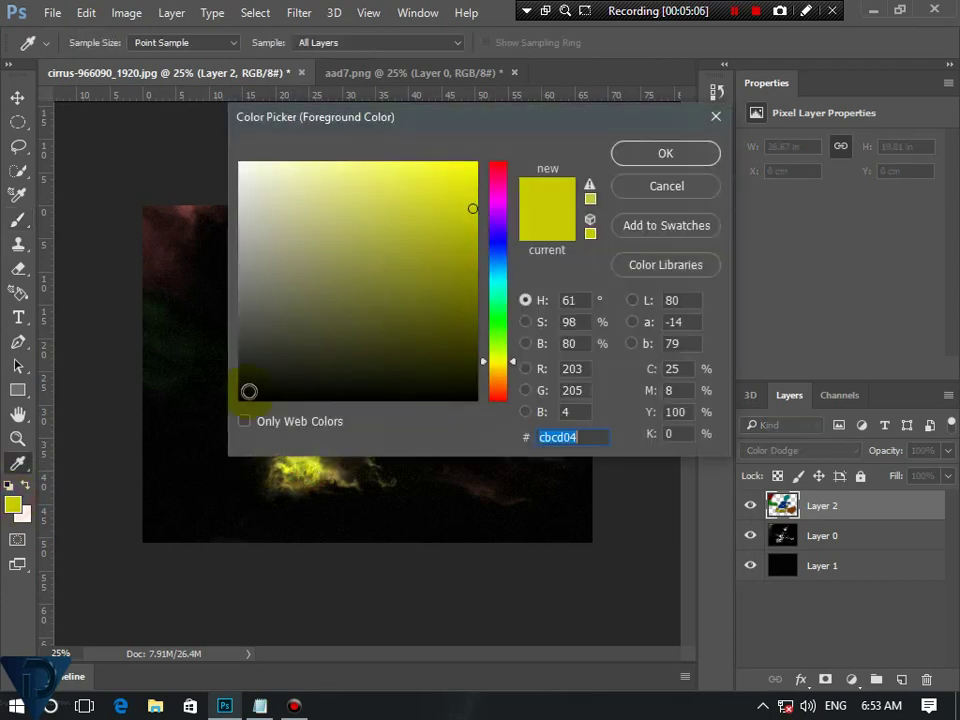
left_click_drag(514, 362, 516, 390)
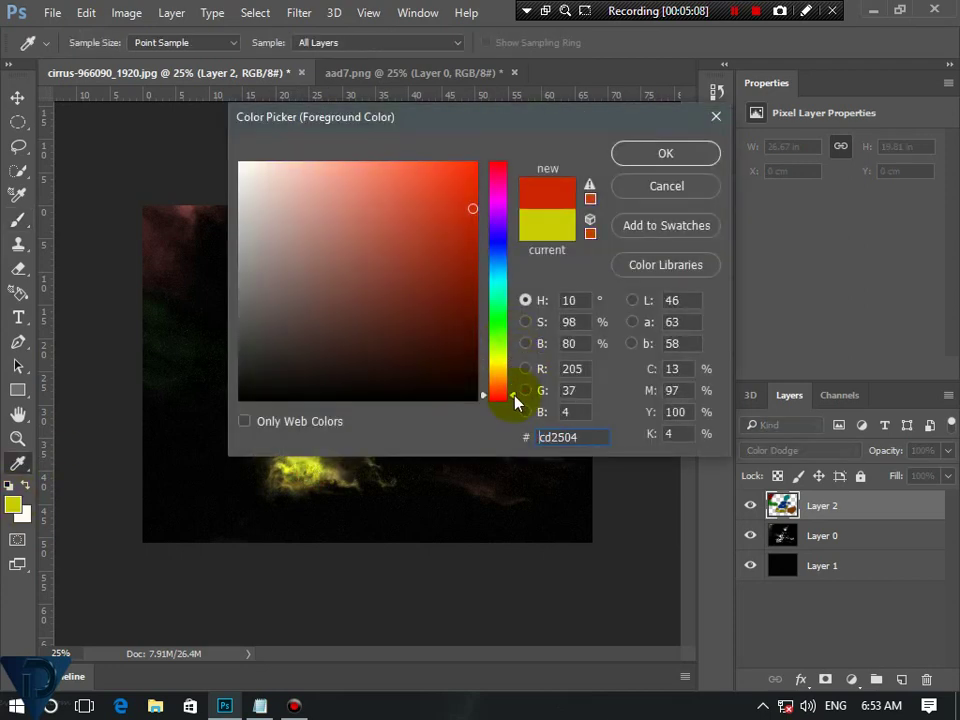
left_click(654, 154)
left_click_drag(192, 240, 152, 223)
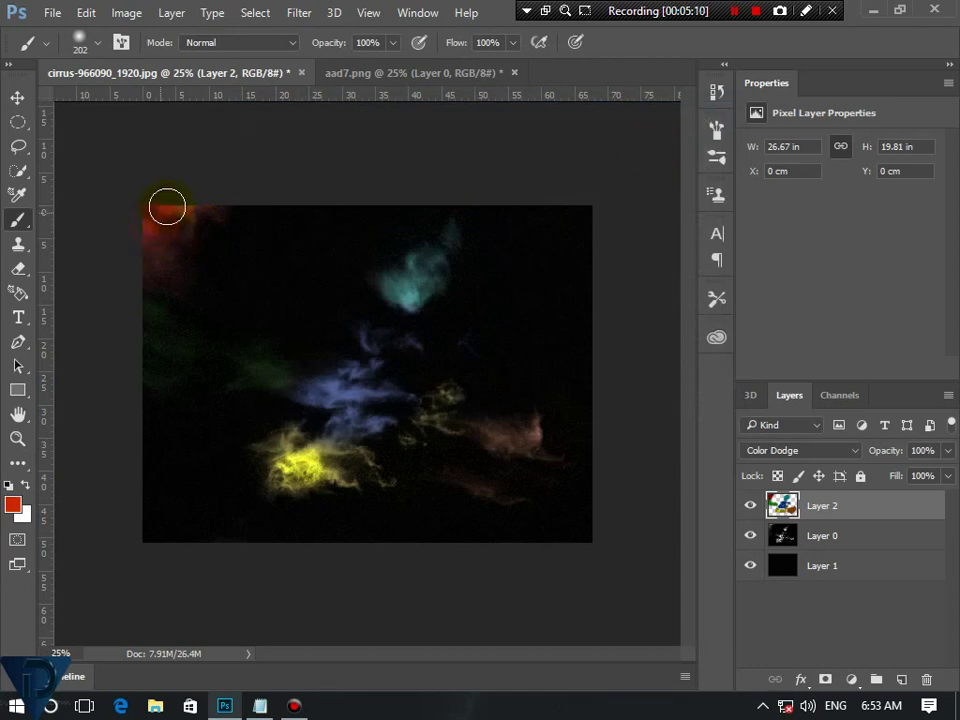
- Paint yellow-green over the cloud on the left side
left_click(13, 505)
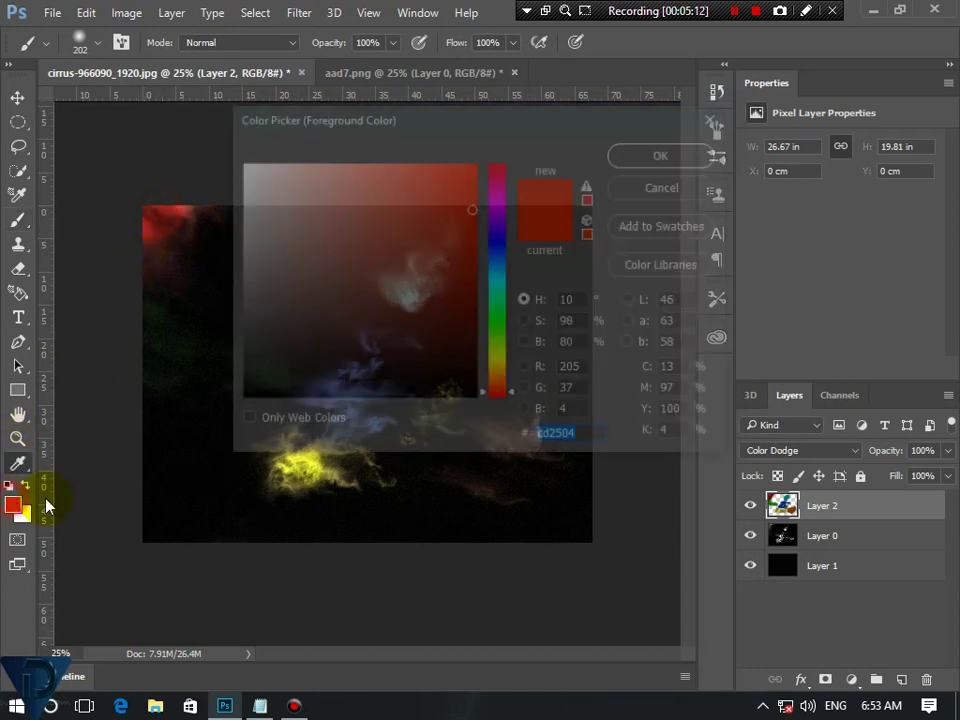
left_click_drag(512, 393, 514, 350)
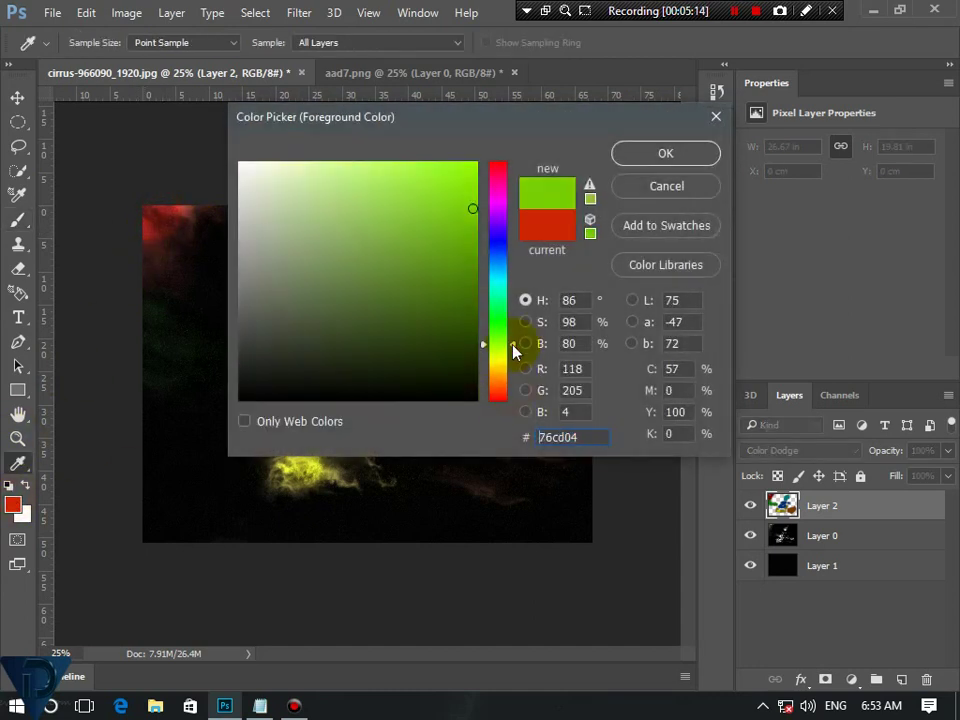
left_click(648, 158)
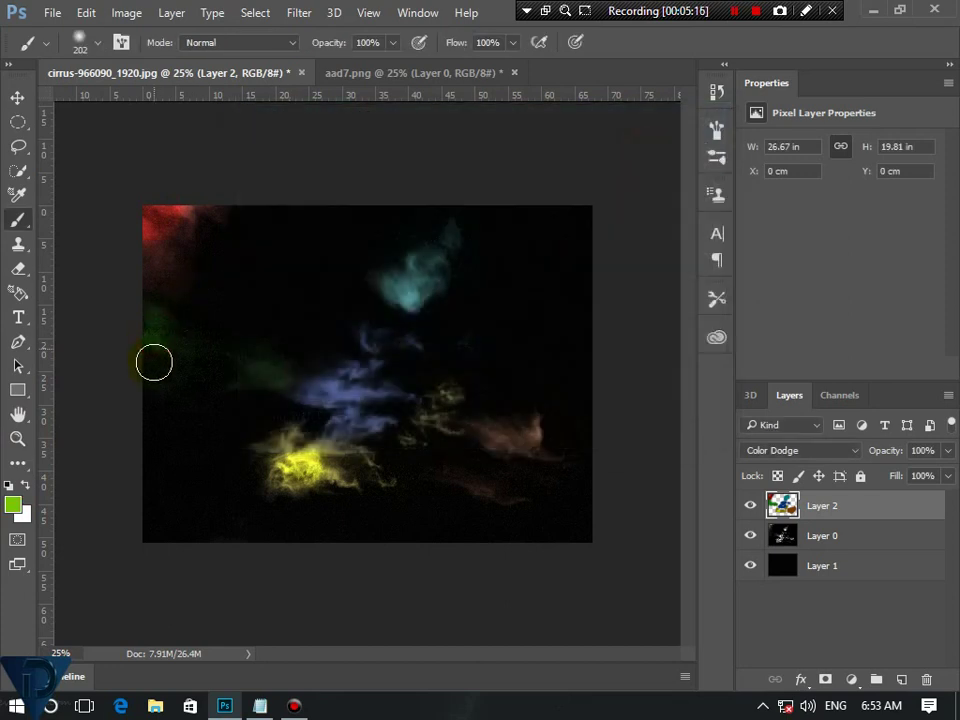
left_click_drag(264, 380, 290, 372)
left_click(31, 509)
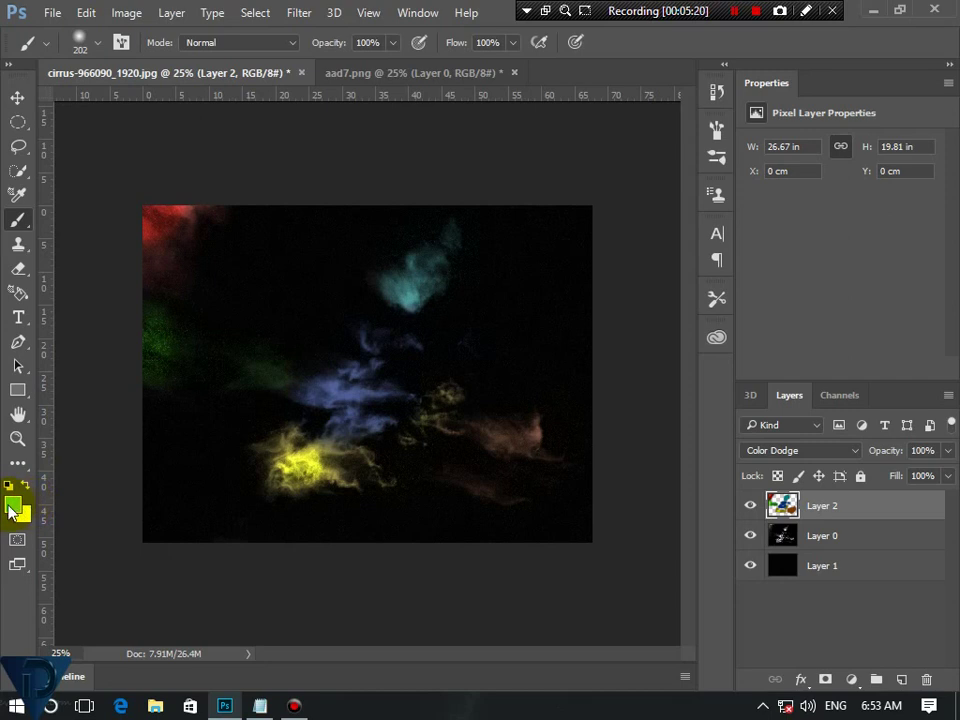
left_click(14, 509)
- Brighten the orange cloud on the right with orange paint
left_click_drag(513, 365, 513, 380)
left_click(658, 155)
key("b")
mouse_move(513, 437)
left_mouse_down()
mouse_move(482, 481)
mouse_move(504, 497)
left_mouse_up()
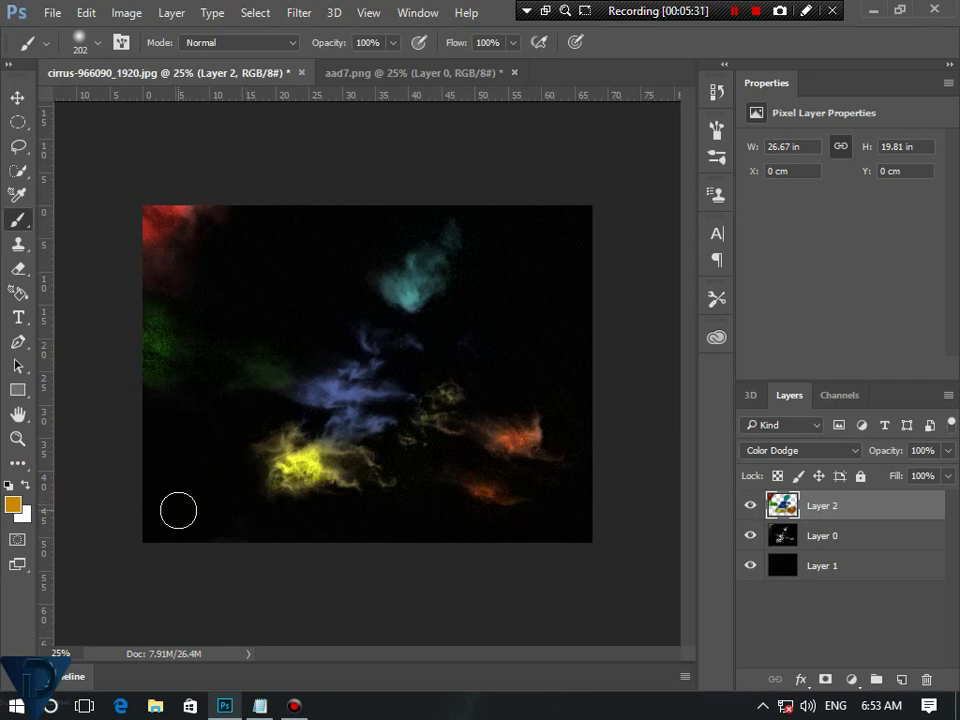
- Paint a glow onto the central blue cloud, then go over it in a deeper blue
left_click(13, 505)
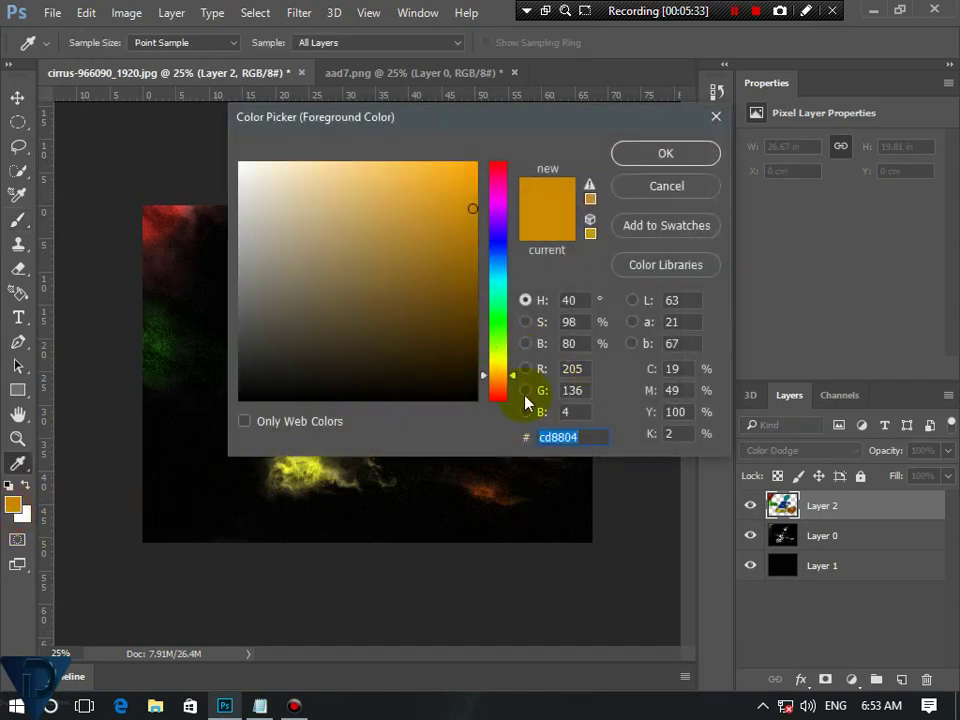
left_click_drag(513, 380, 514, 277)
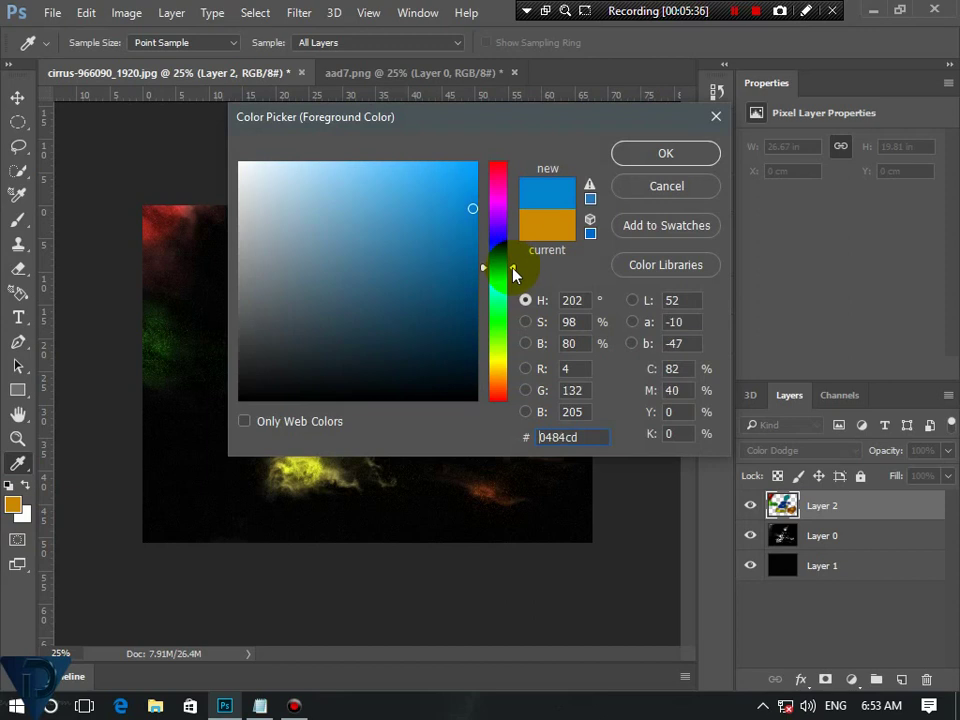
left_click(667, 155)
left_click_drag(347, 390, 350, 408)
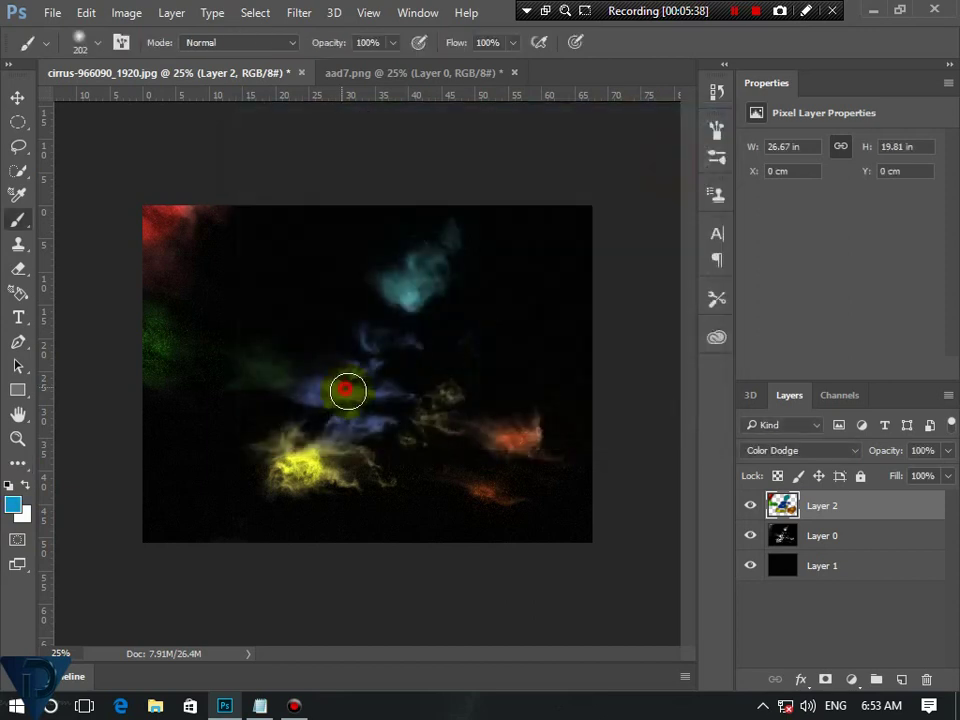
left_click(23, 509)
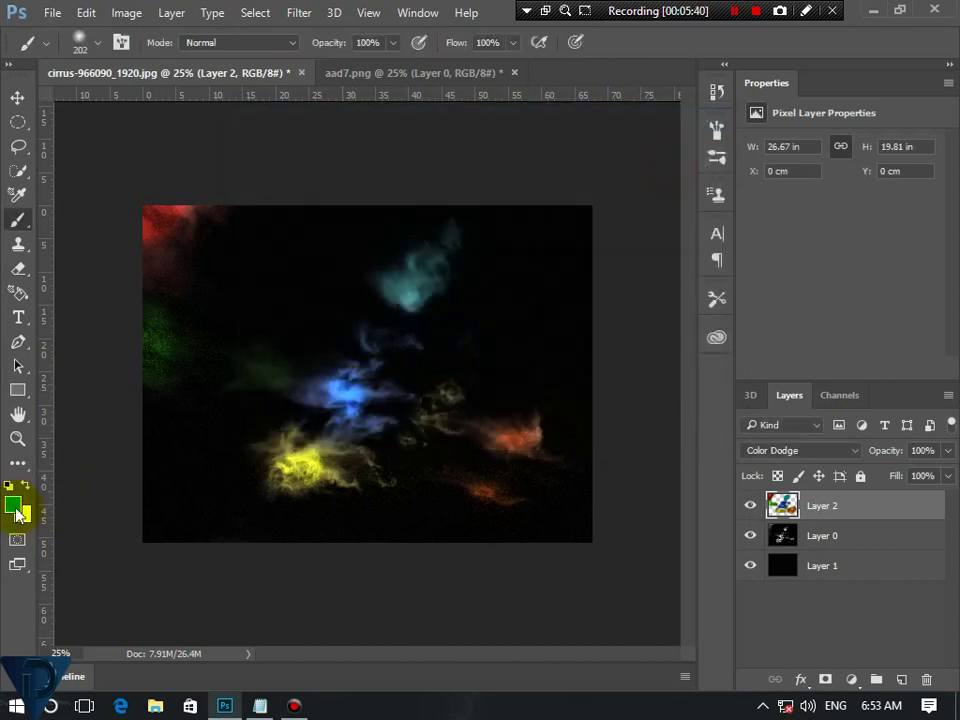
left_click(14, 505)
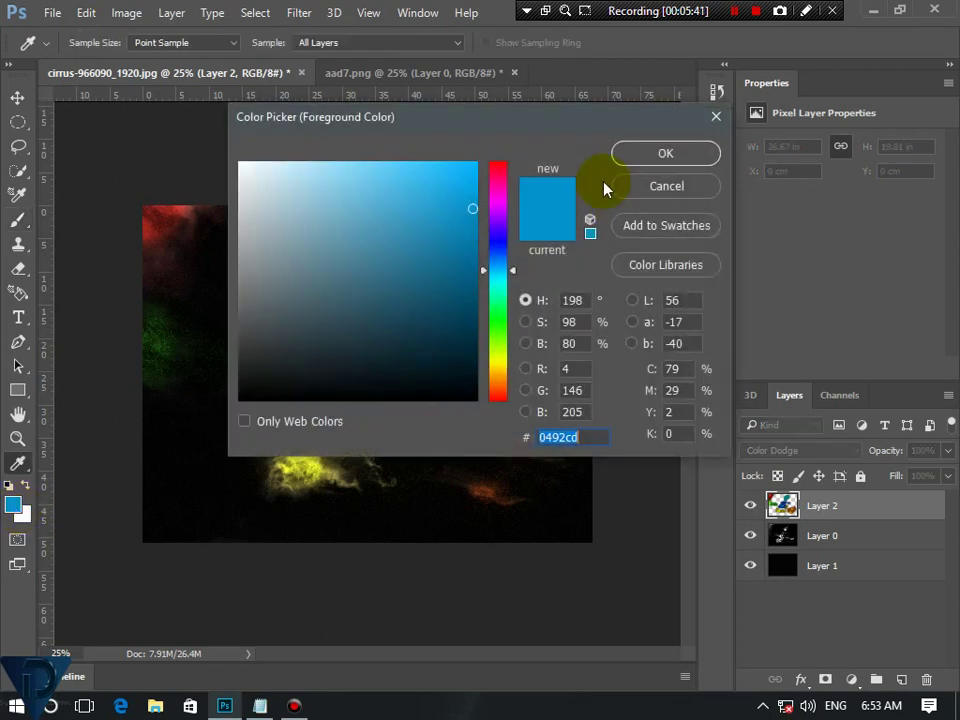
left_click_drag(513, 272, 514, 264)
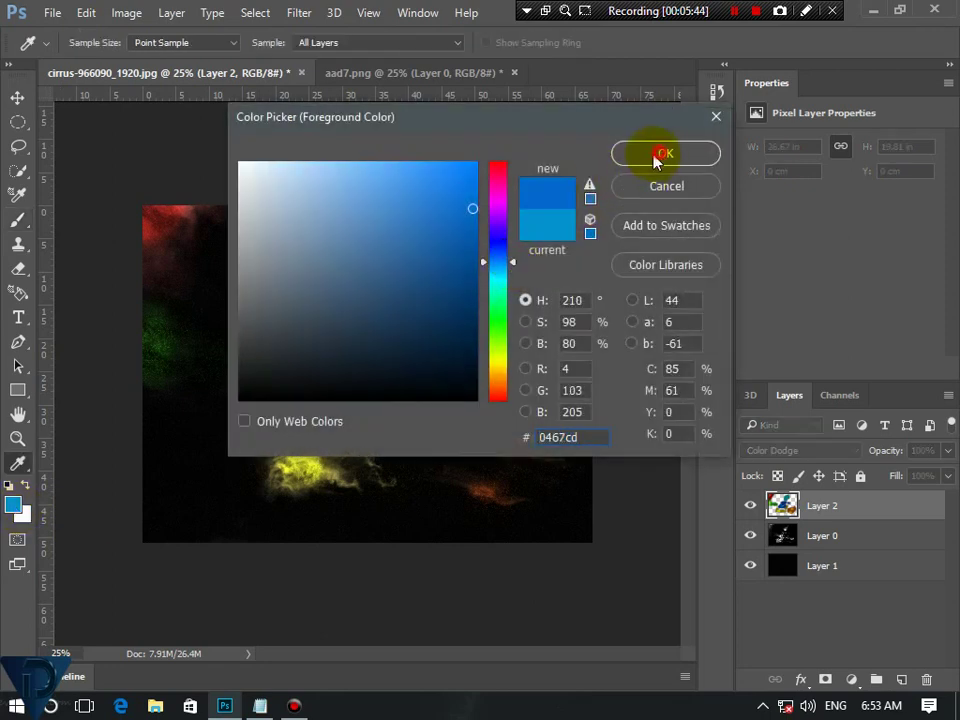
left_click(662, 154)
mouse_move(350, 385)
left_mouse_down()
mouse_move(350, 406)
mouse_move(328, 392)
mouse_move(351, 413)
mouse_move(356, 399)
left_mouse_up()
- Brighten the cyan cloud near the top with cyan paint
left_click(14, 505)
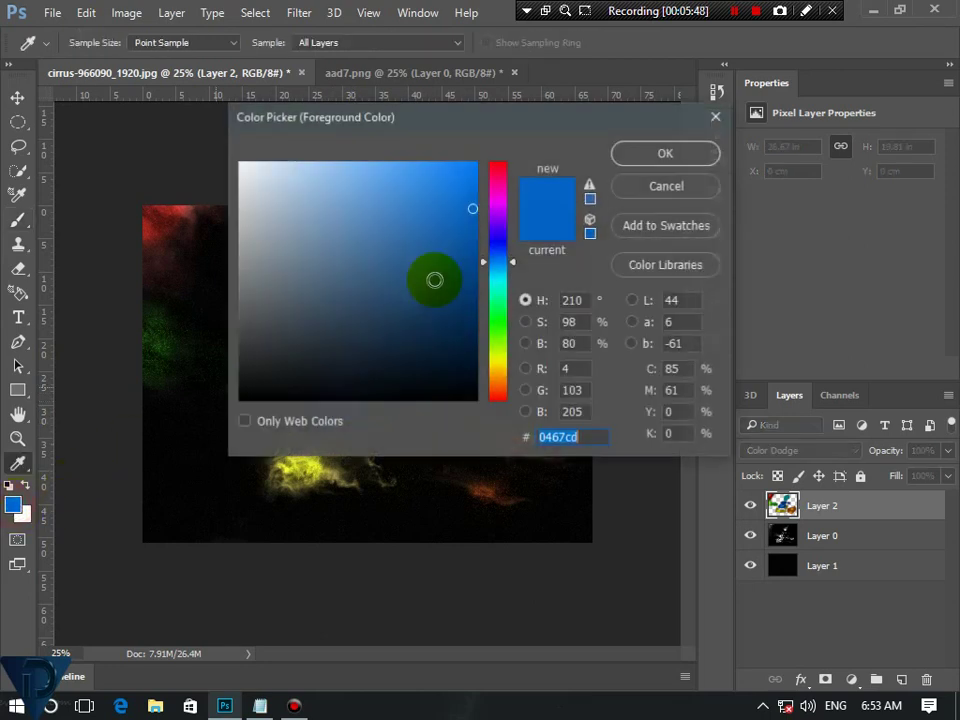
left_click_drag(514, 268, 516, 284)
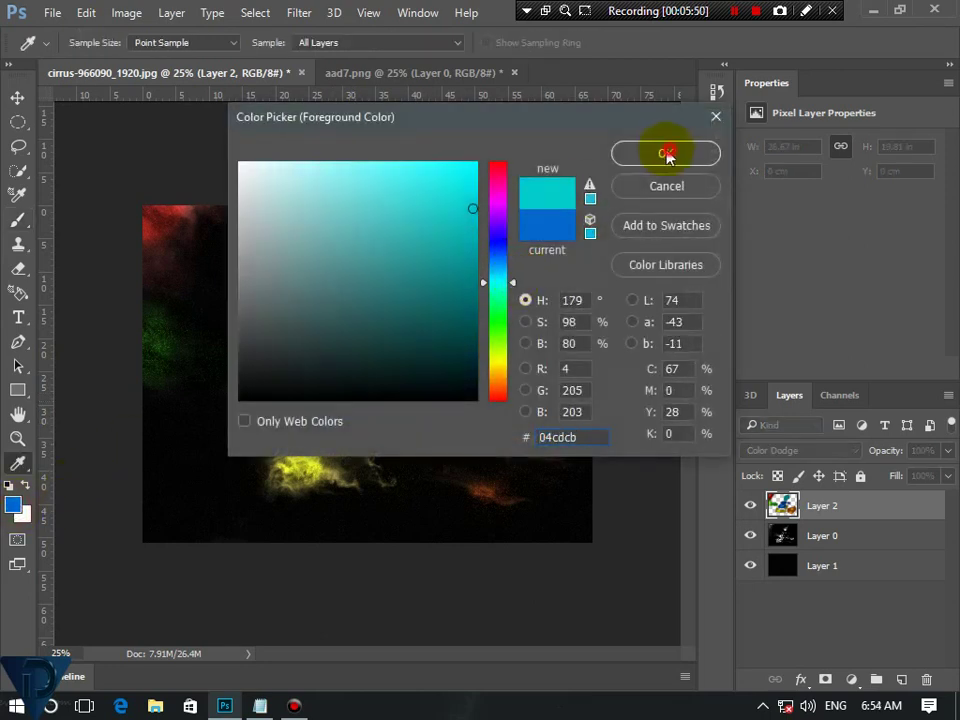
left_click(666, 153)
left_click_drag(416, 270, 416, 292)
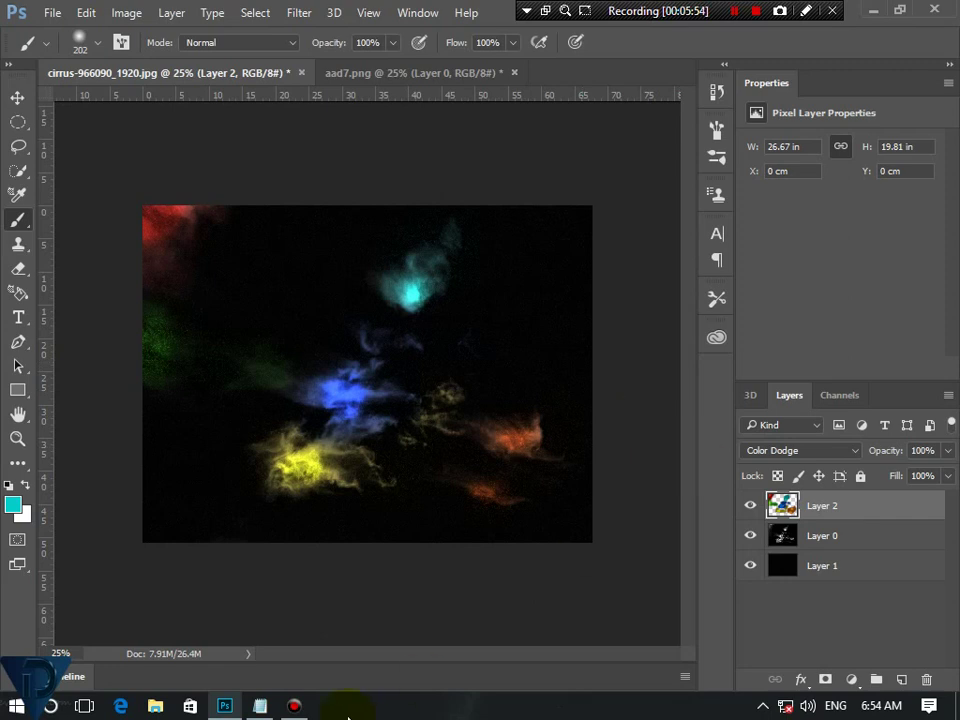
left_click(259, 705)
- Change the note to 'lets make a planet' and switch Photoshop to the aad7.png document
left_click_drag(886, 414, 5, 435)
type("lets make a")
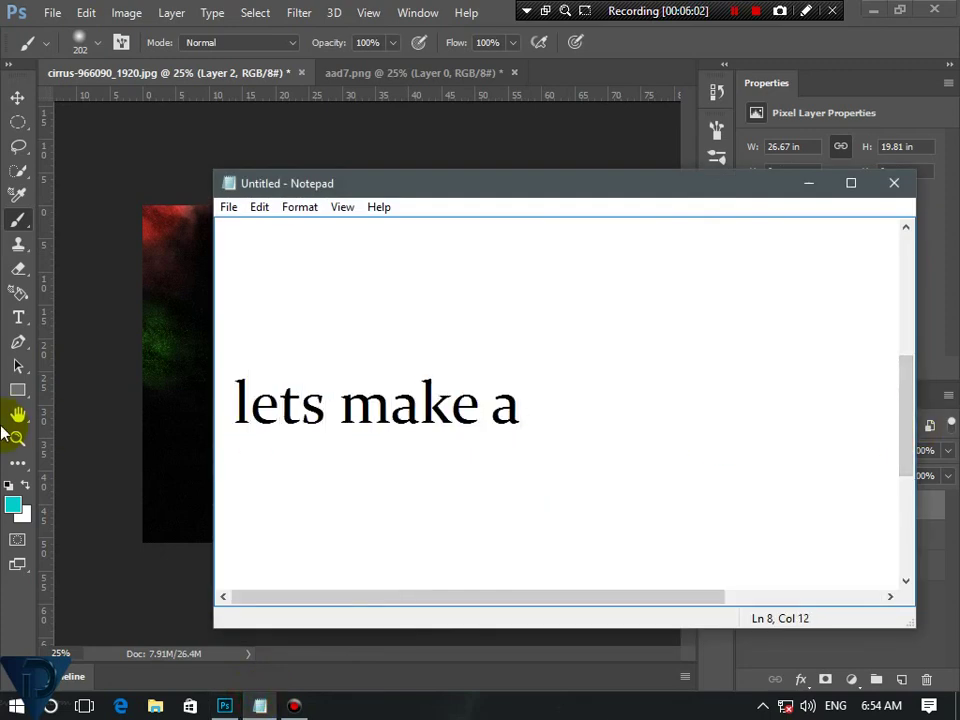
type(" planet")
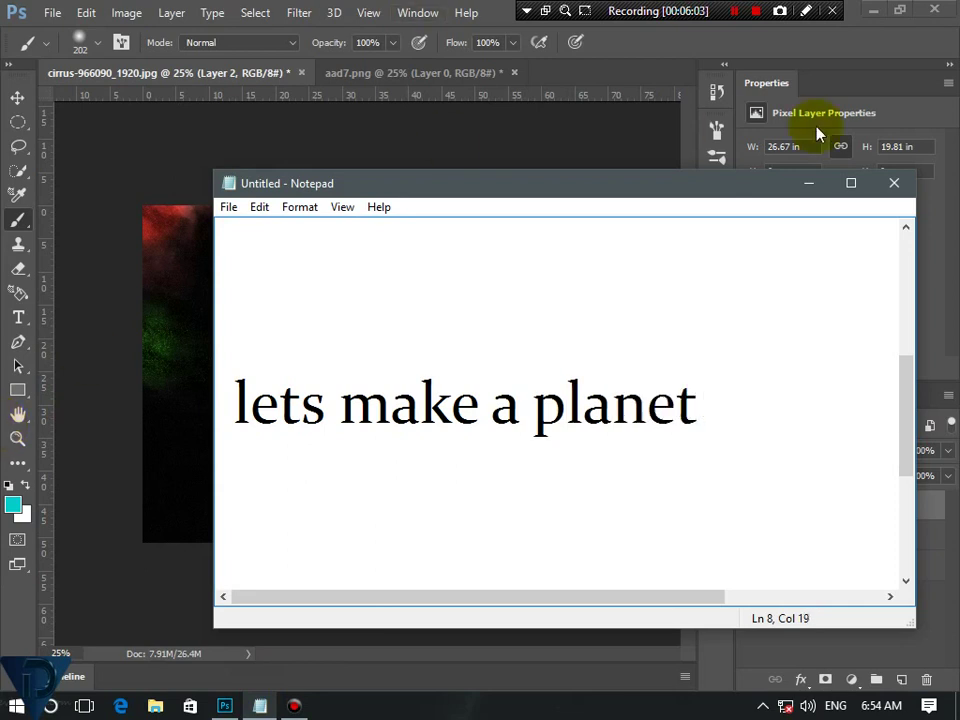
left_click(810, 184)
left_click(388, 74)
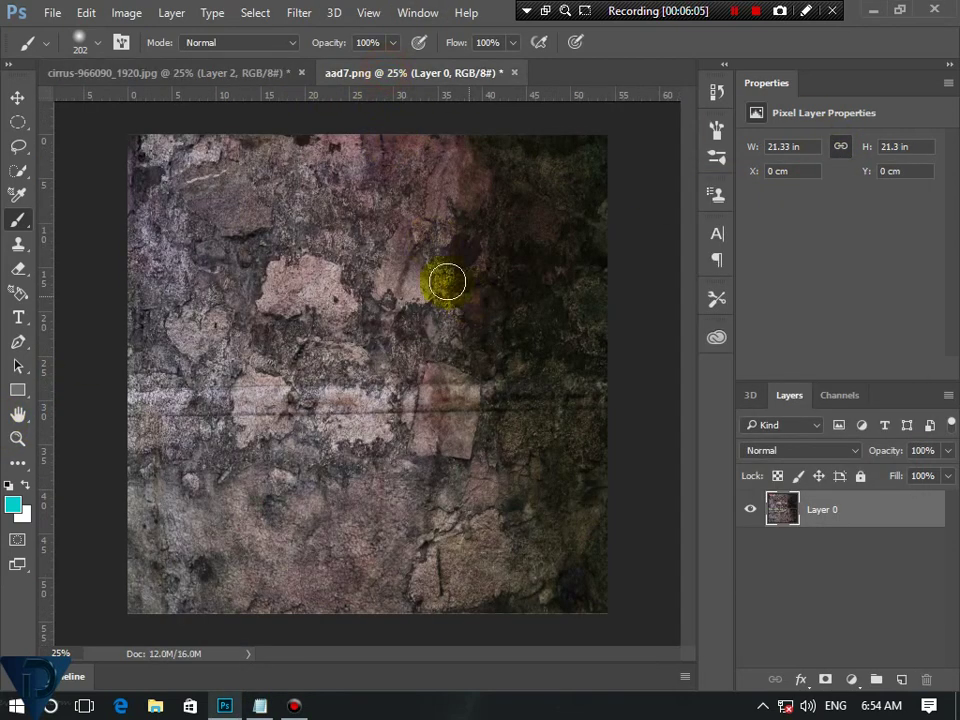
- Apply Spherize to the aad7.png texture at 100% Amount in Normal mode, after cancelling Shear
left_click(296, 18)
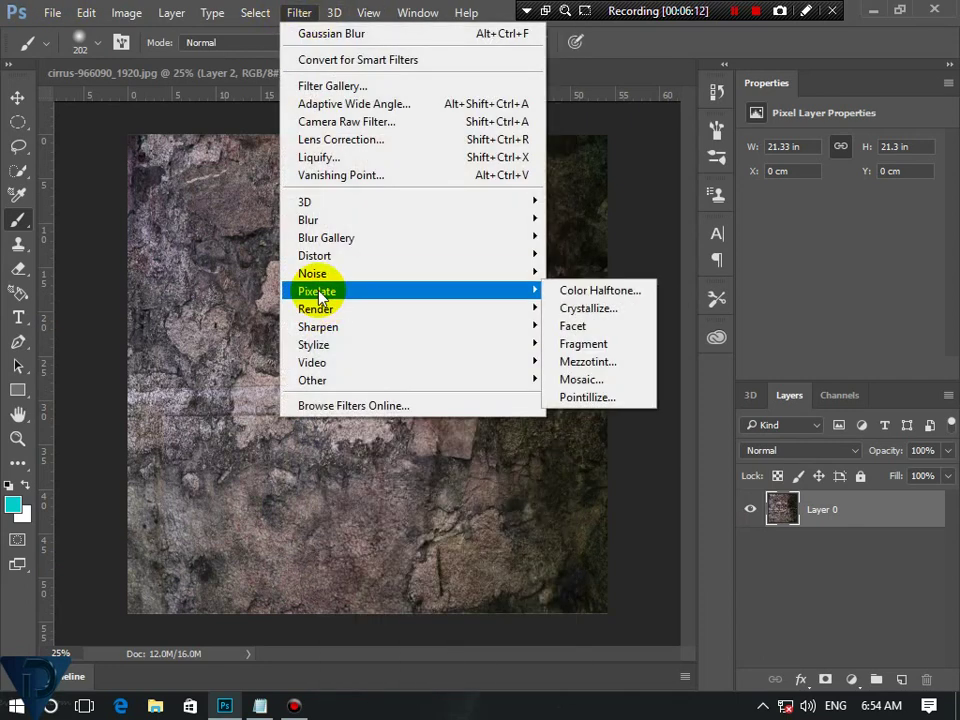
mouse_move(314, 255)
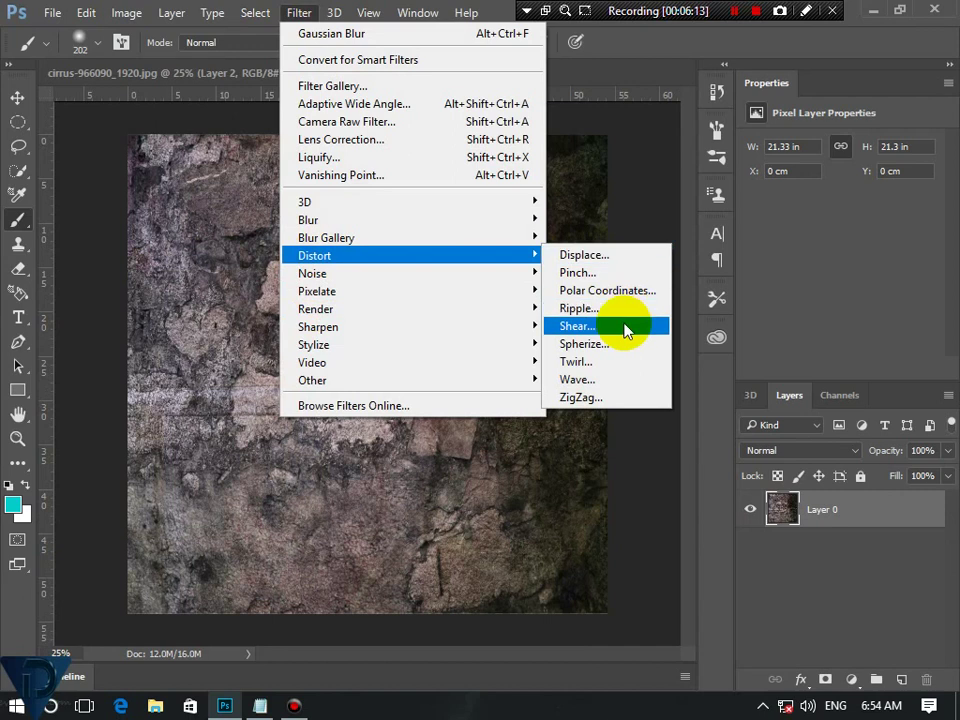
left_click(624, 330)
left_click(566, 184)
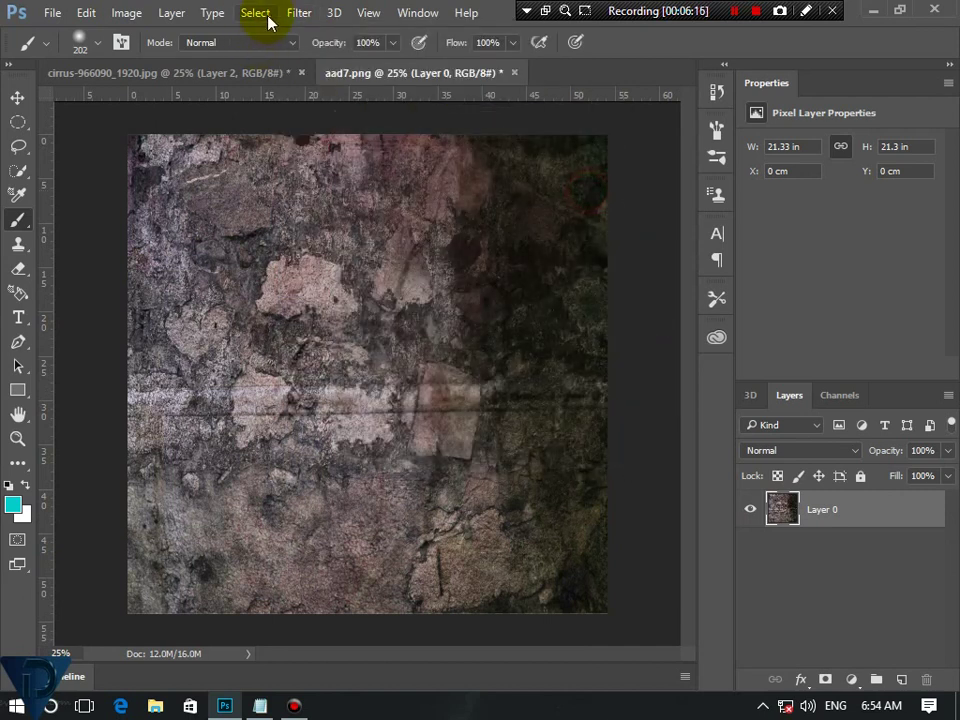
left_click(299, 13)
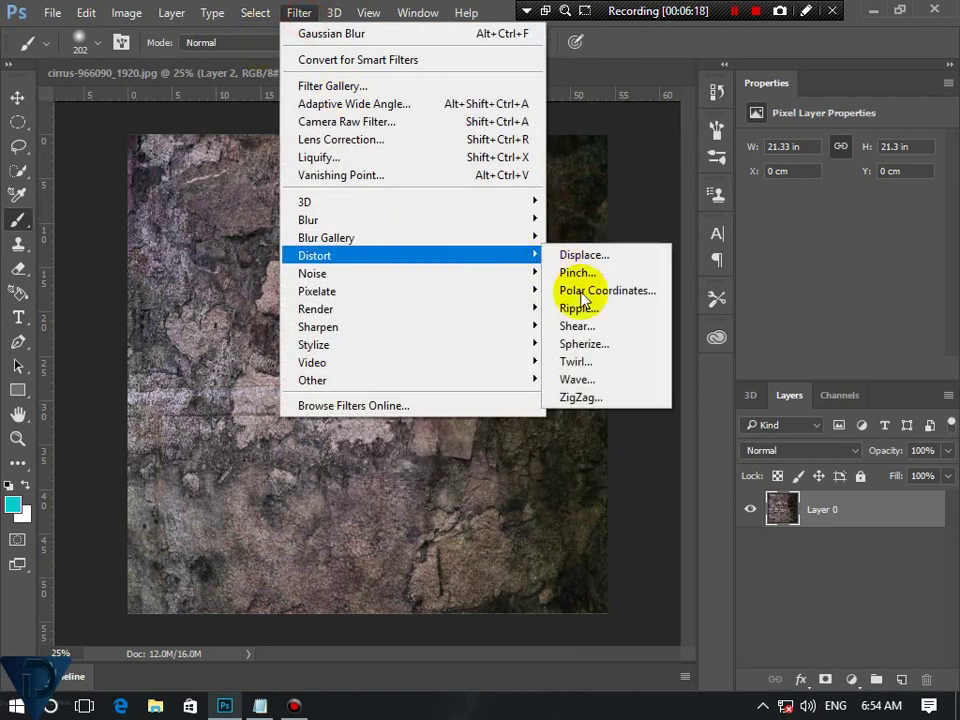
left_click(578, 343)
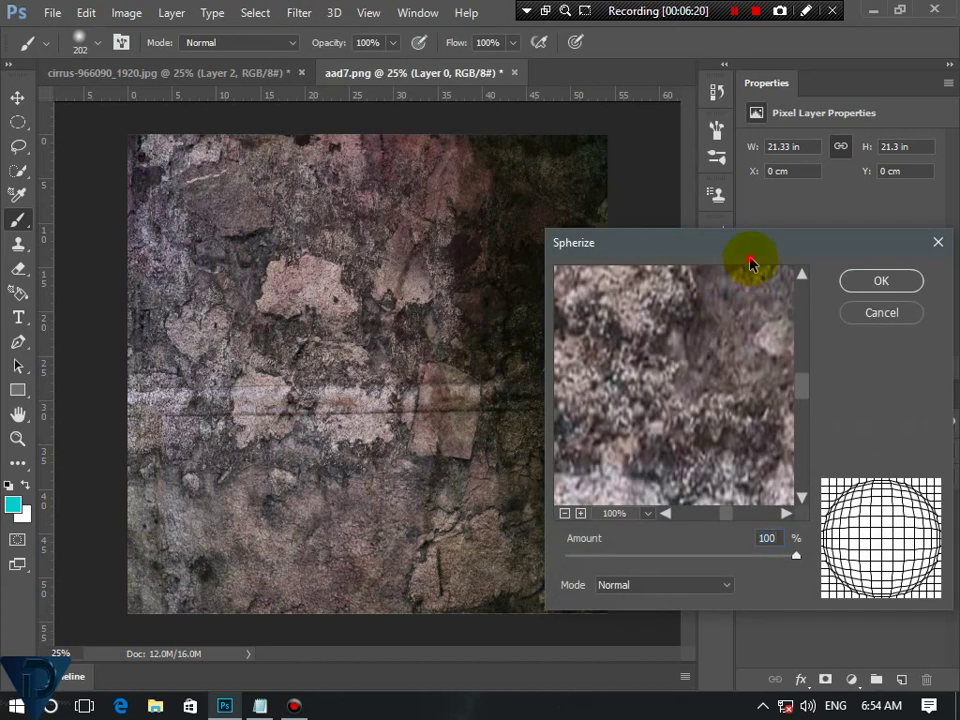
left_click_drag(755, 250, 750, 243)
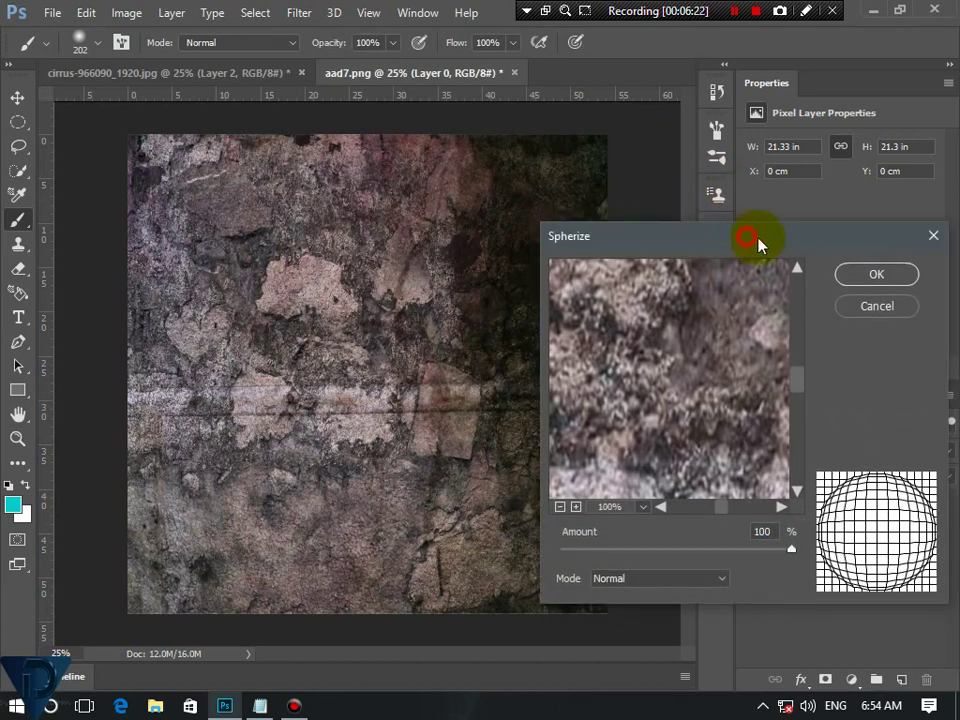
left_click_drag(808, 253, 643, 133)
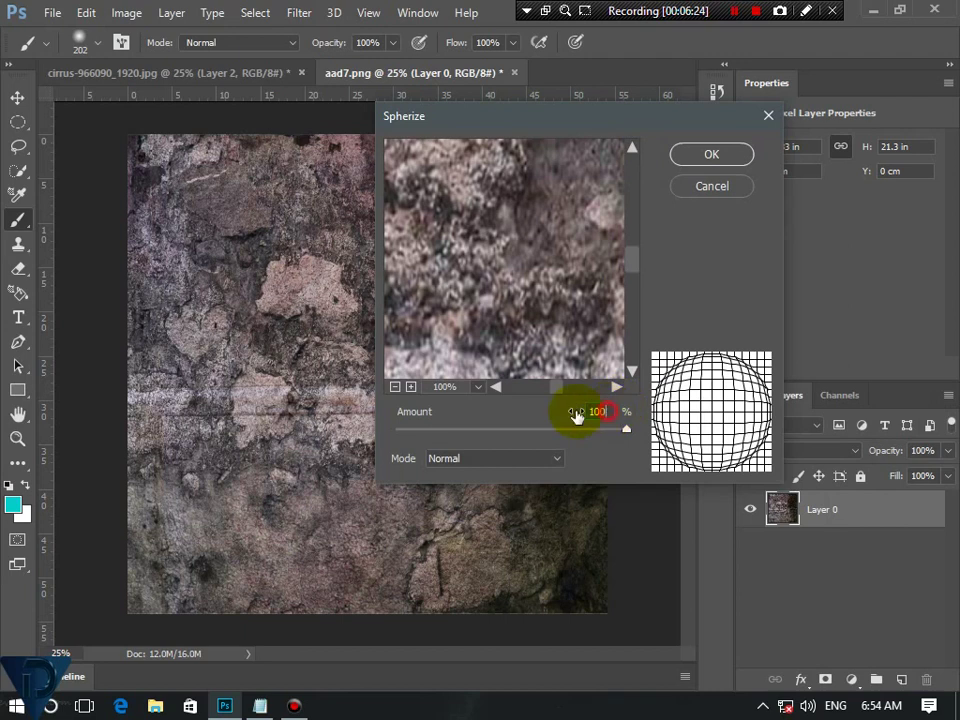
left_click(689, 154)
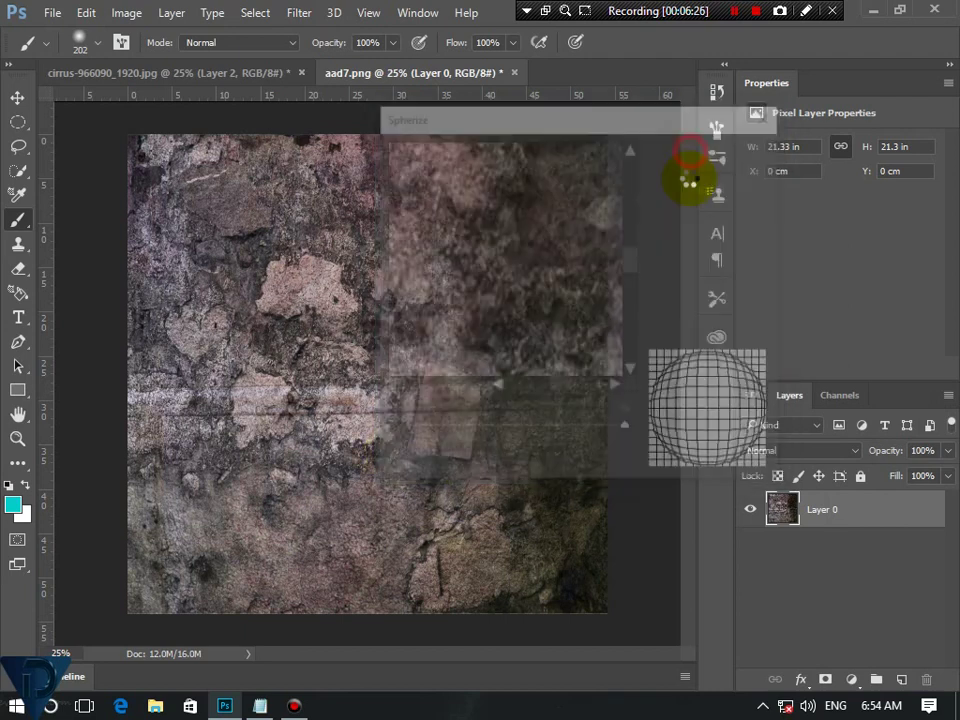
- Draw an elliptical-marquee circle around the spherized globe of the texture
left_click(17, 121)
mouse_move(126, 134)
left_mouse_down()
mouse_move(437, 424)
mouse_move(604, 613)
left_mouse_up()
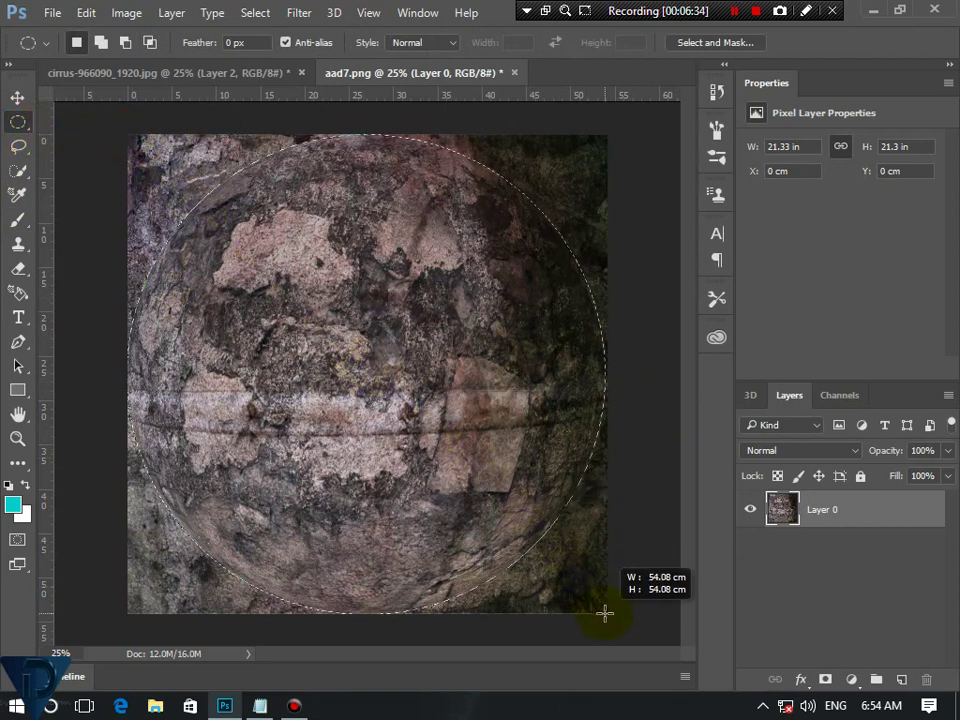
right_click(604, 613)
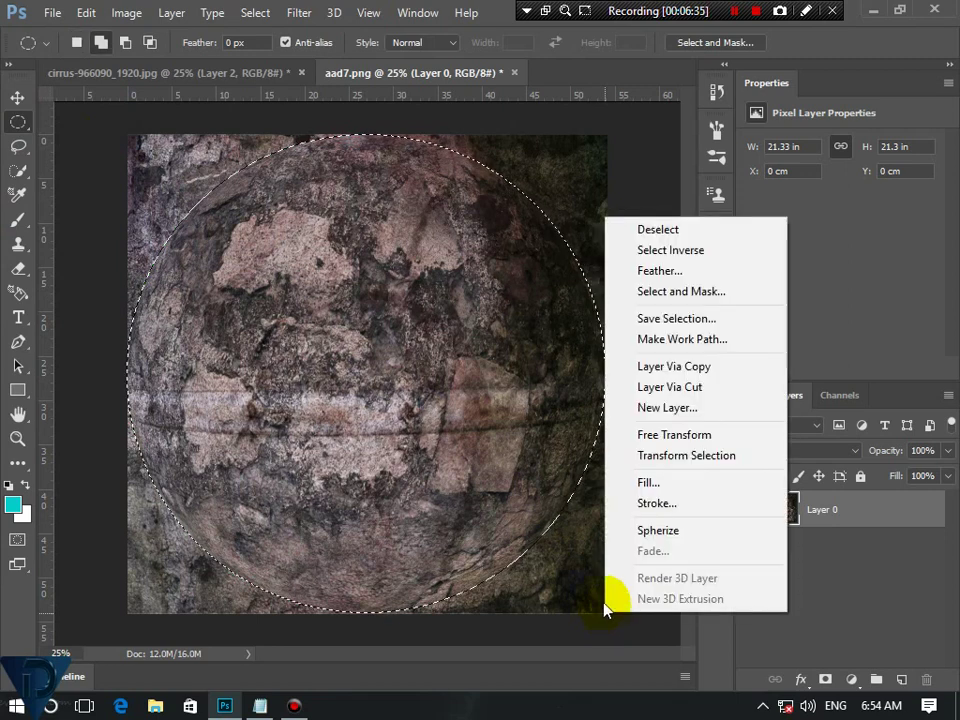
left_click(826, 608)
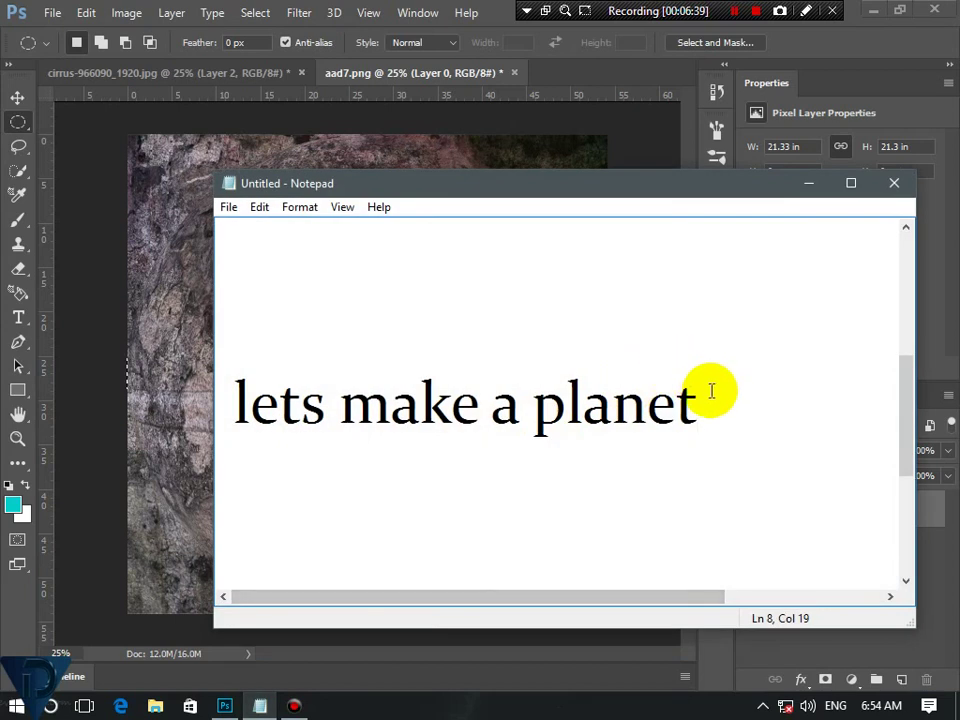
- Rewrite the note as 'select sphere and hit CTRL+J', fixing typos
left_click_drag(713, 392, 145, 400)
type("sele")
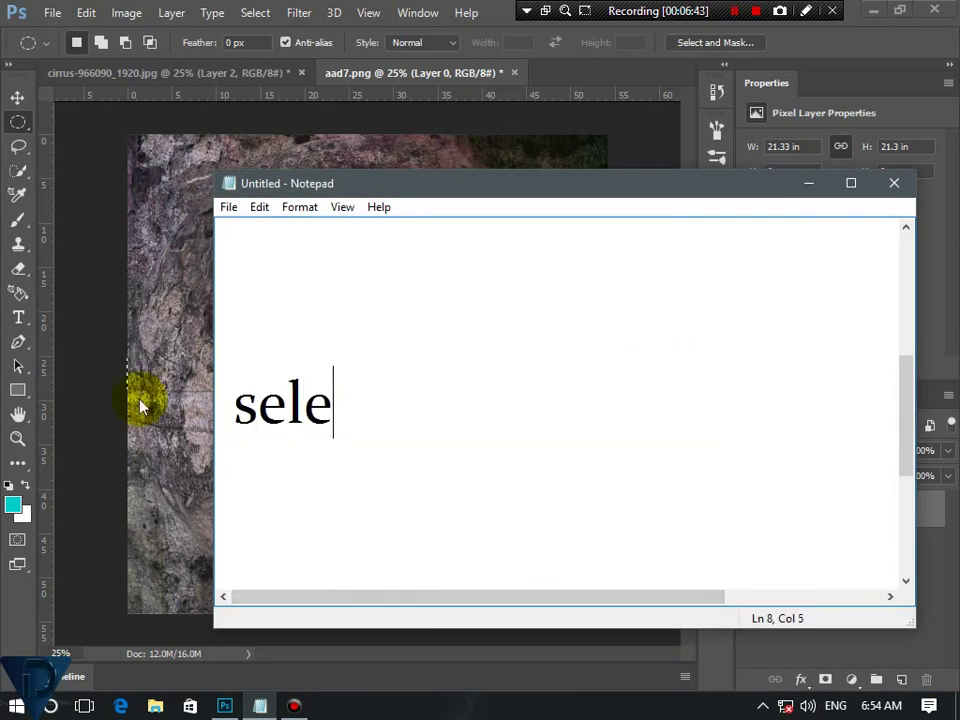
type("tt ")
type("hp")
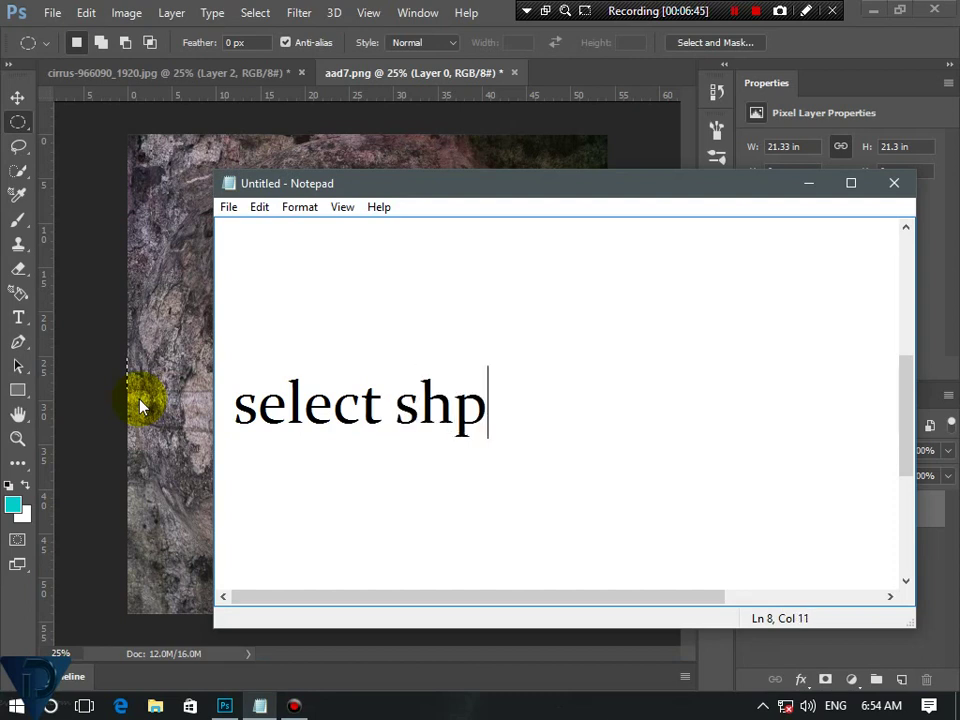
key("BackSpace")
key("BackSpace")
type("phere")
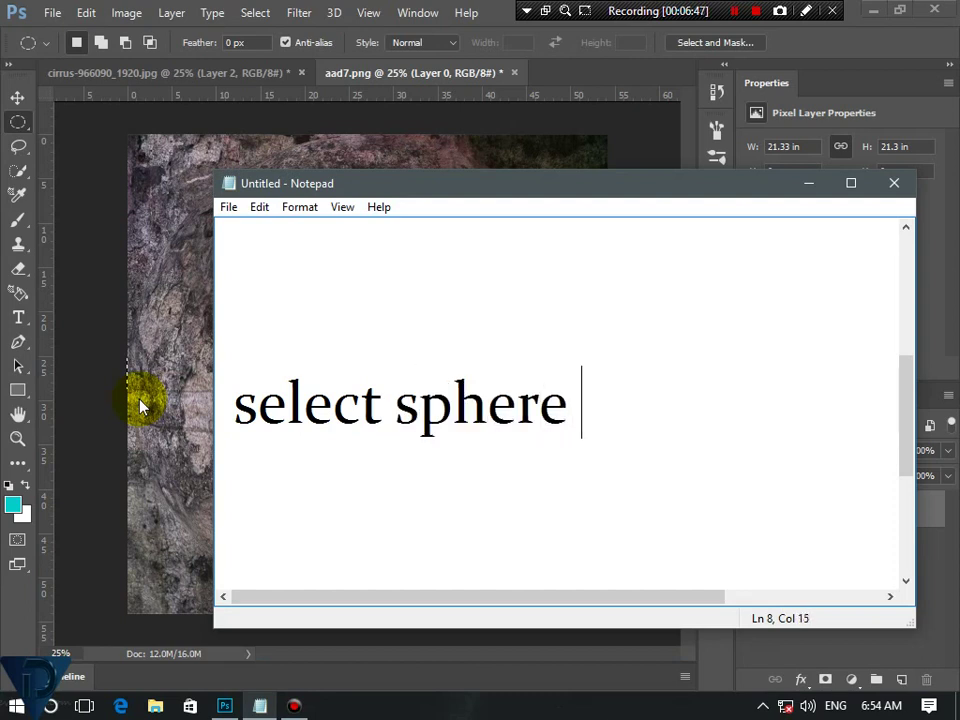
type("andhit")
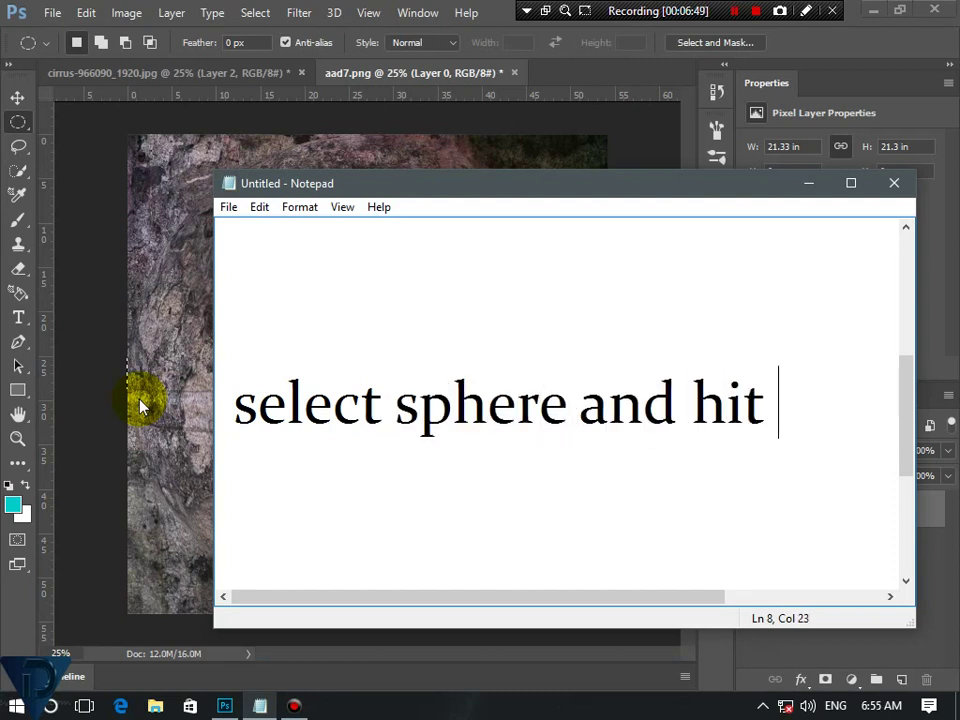
key("Return")
type("CT")
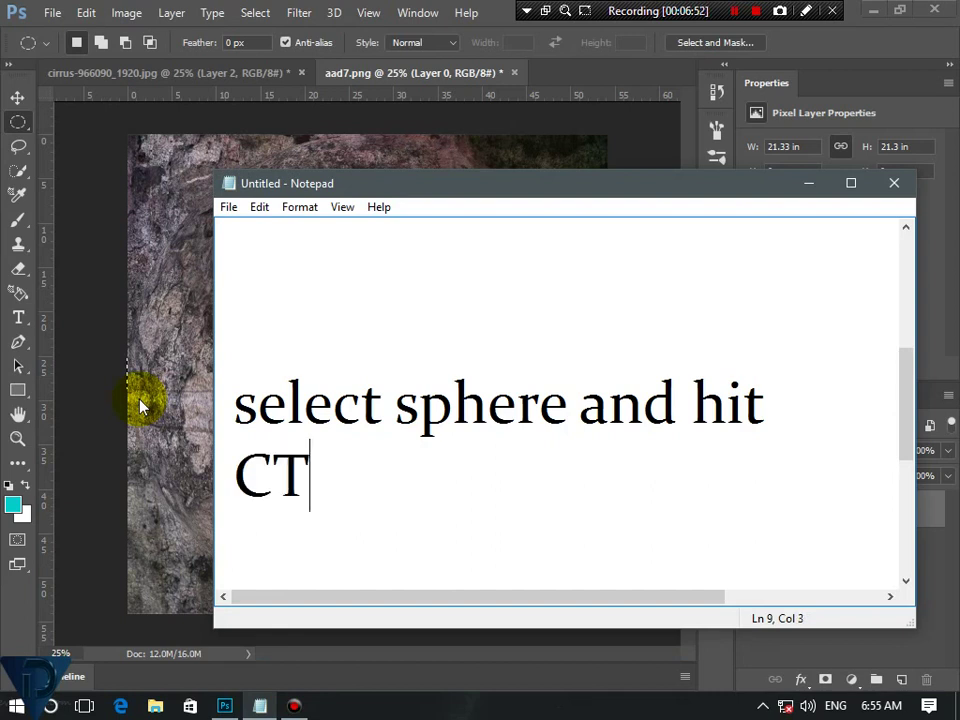
type("RL+J")
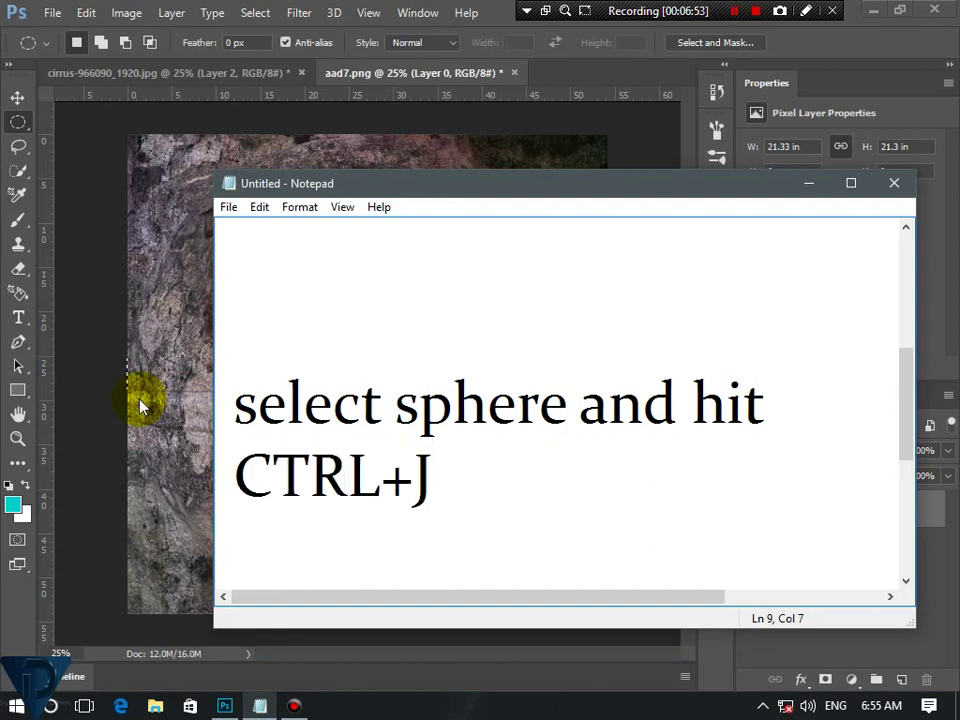
- Copy the sphere selection to a new layer, hide Layer 0, and select the Move tool
left_click(809, 183)
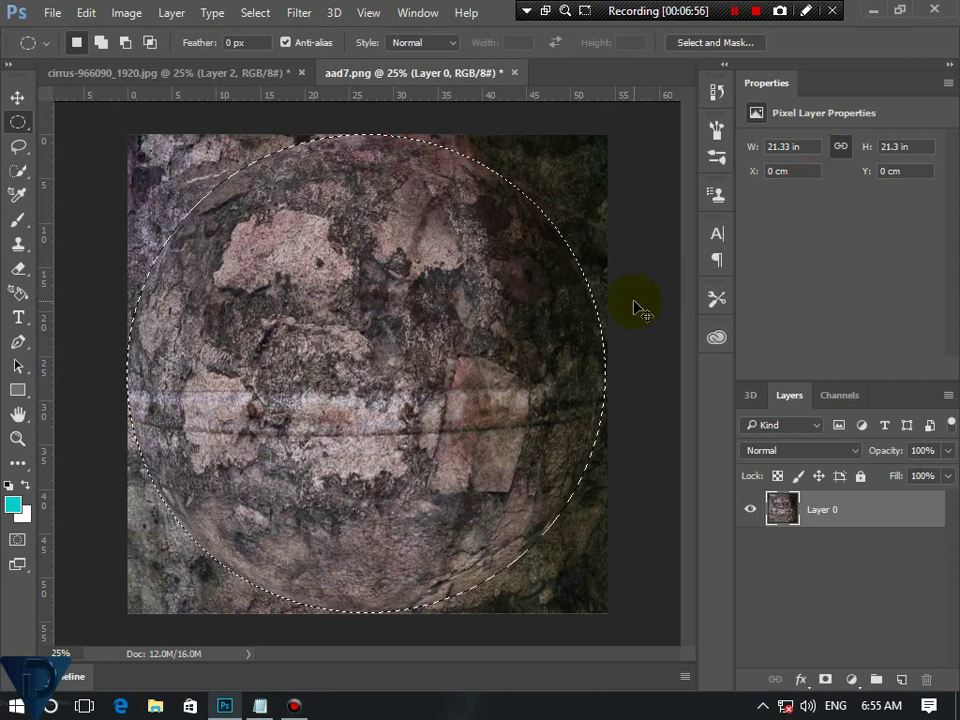
key("ctrl+j")
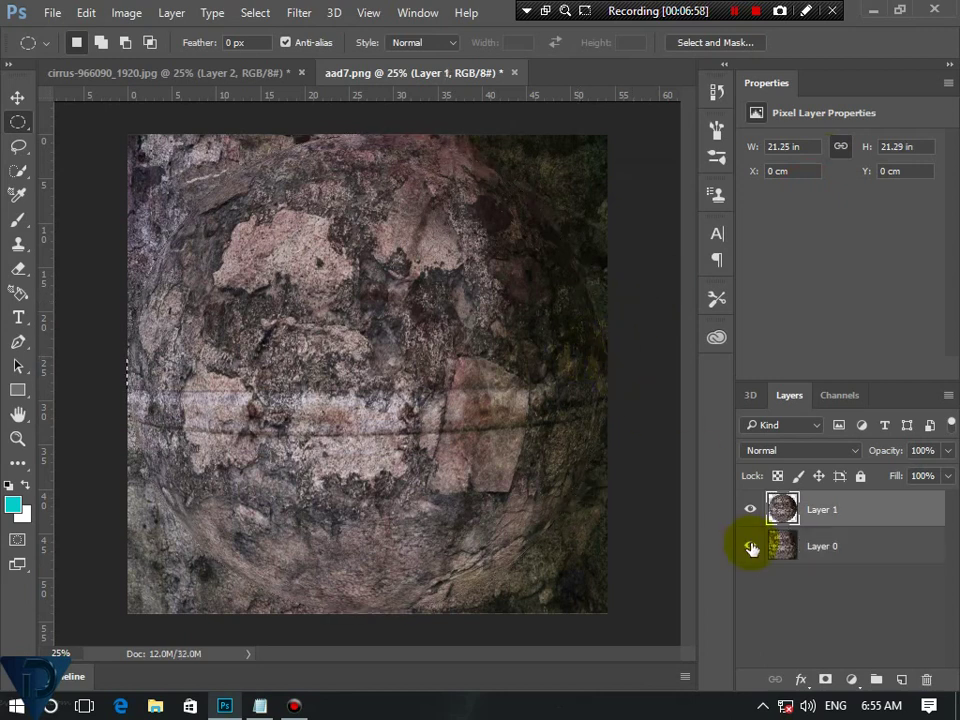
left_click(751, 545)
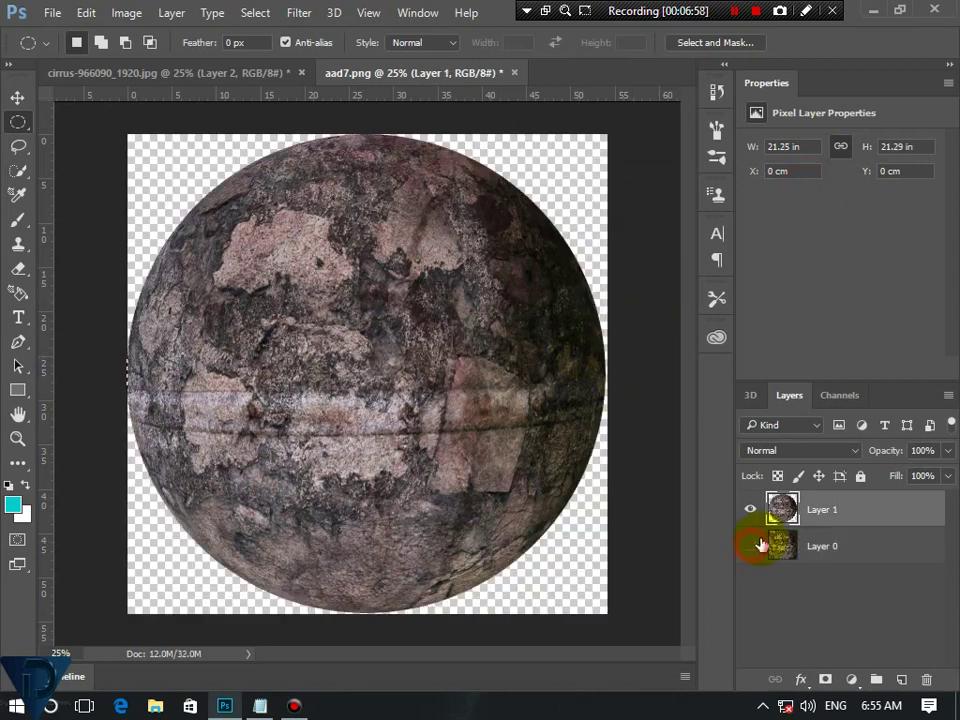
left_click(16, 97)
left_click(260, 706)
- Replace the note text with 'move it to nebula'
left_click_drag(452, 480, 165, 410)
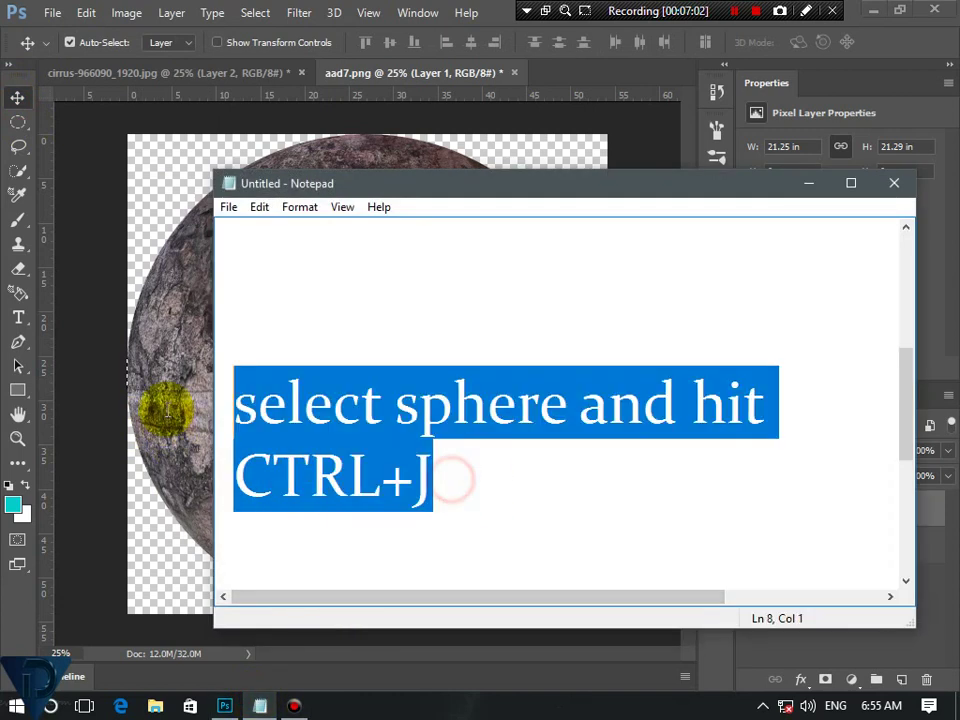
type("move ")
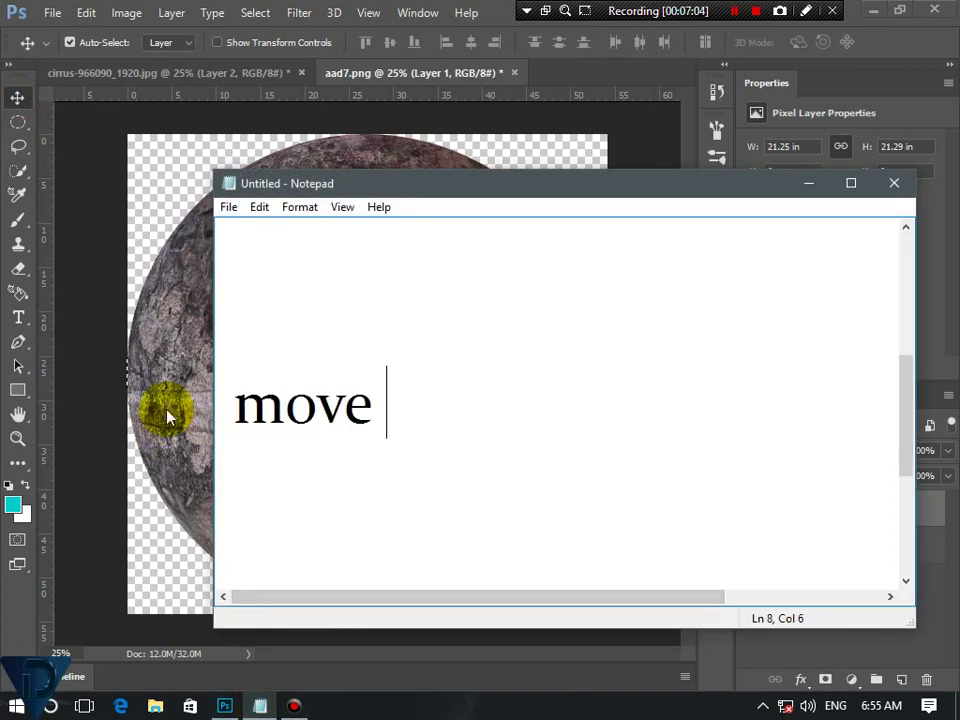
type("it to ")
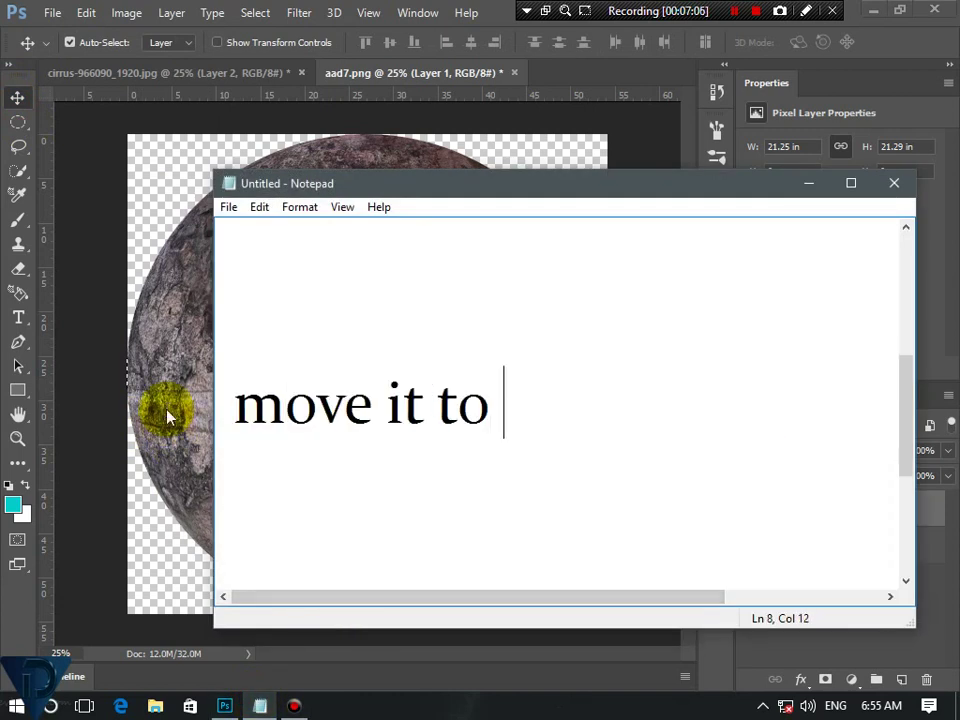
type("nebula")
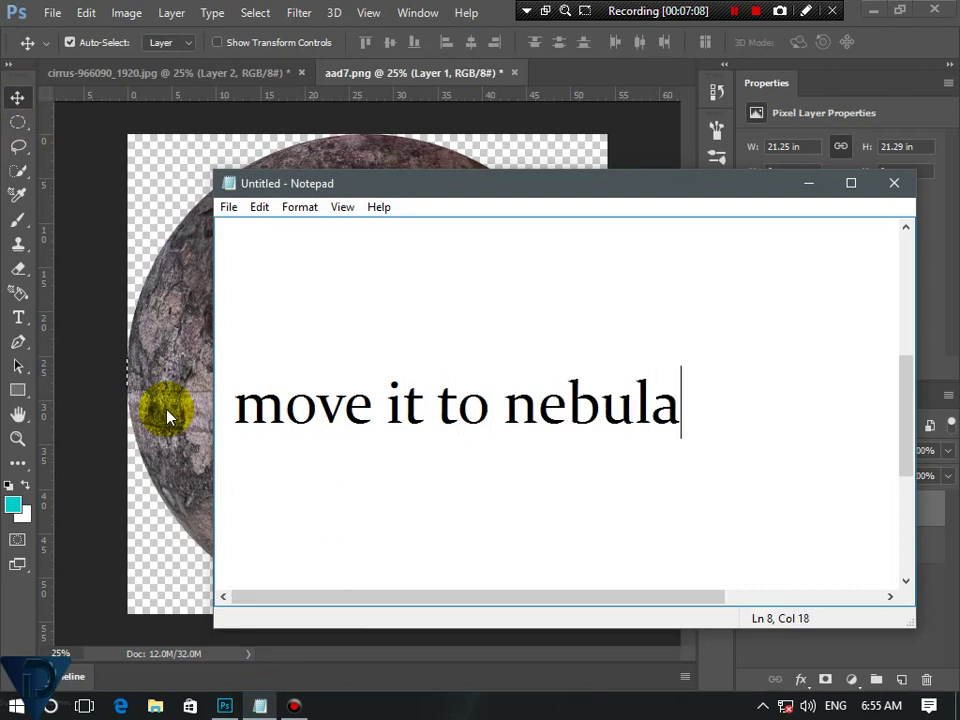
- Drag the planet into the nebula document, scale it to about 23%, rotate ~180°, place it lower left
left_click(806, 184)
mouse_move(392, 362)
left_mouse_down()
mouse_move(175, 78)
mouse_move(285, 386)
left_mouse_up()
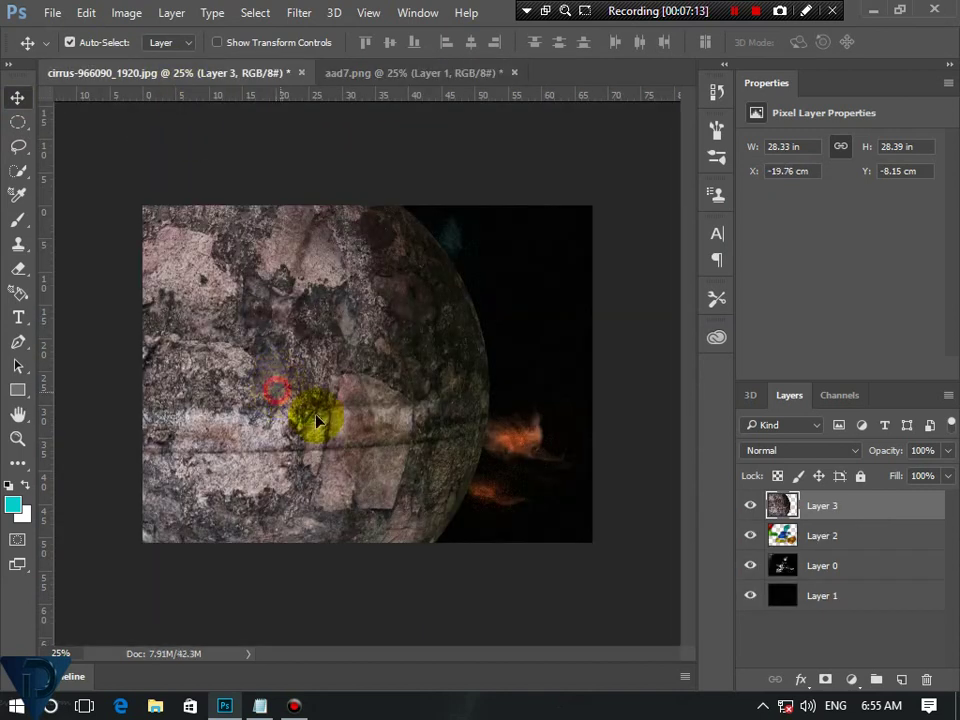
mouse_move(321, 489)
left_mouse_down()
mouse_move(228, 549)
mouse_move(311, 437)
mouse_move(388, 368)
left_mouse_up()
key("ctrl+t")
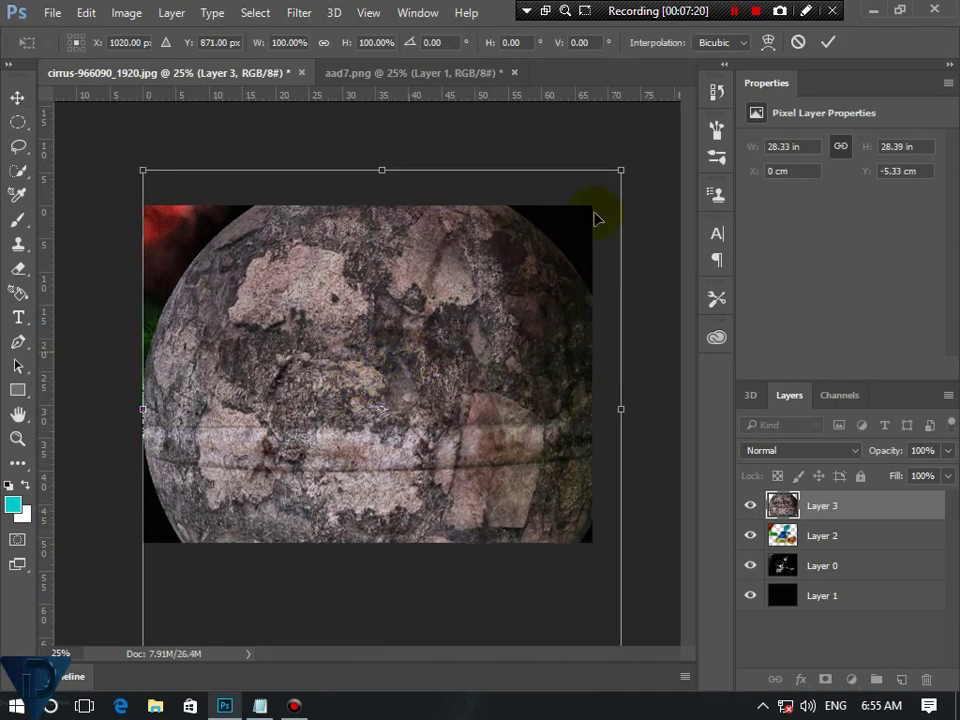
mouse_move(591, 205)
left_mouse_down()
mouse_move(446, 367)
mouse_move(437, 352)
left_mouse_up()
mouse_move(386, 384)
left_mouse_down()
mouse_move(222, 476)
mouse_move(199, 476)
left_mouse_up()
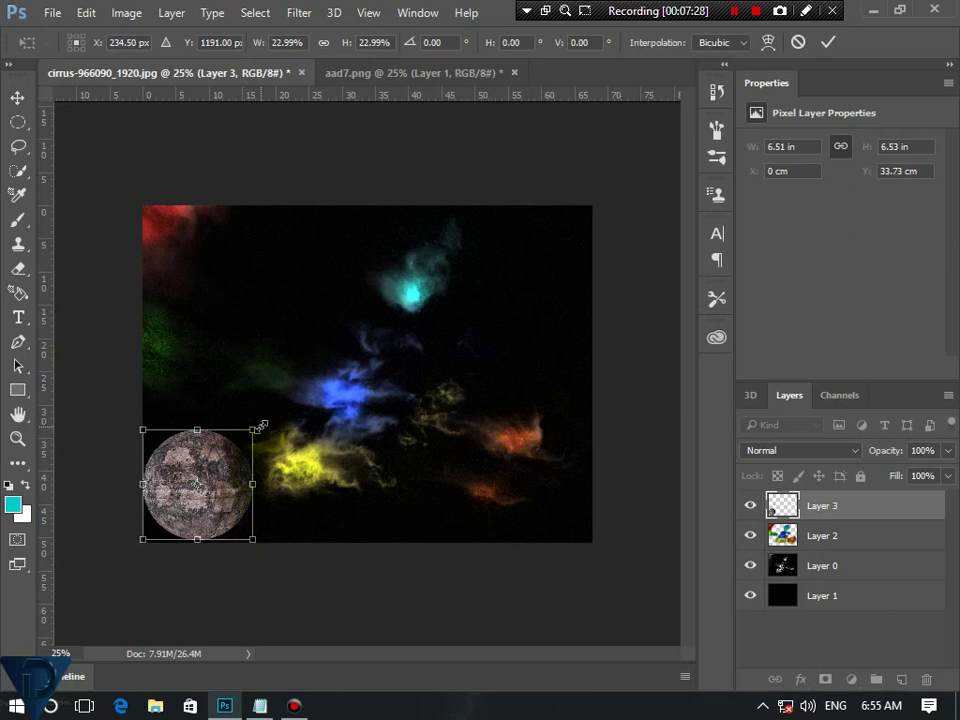
left_click_drag(268, 430, 94, 561)
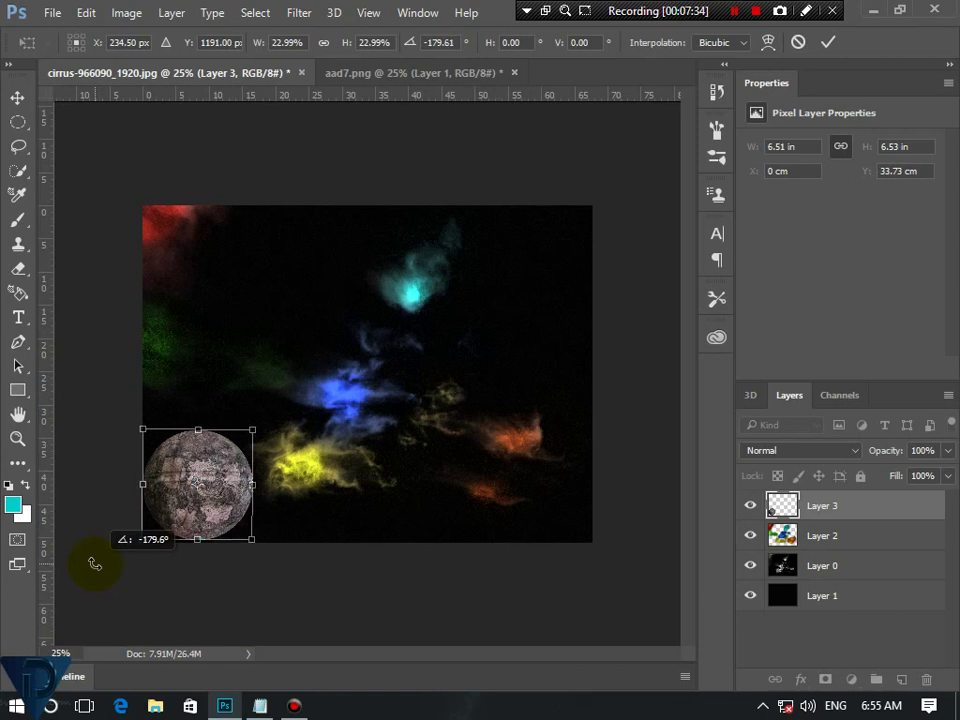
key("Return")
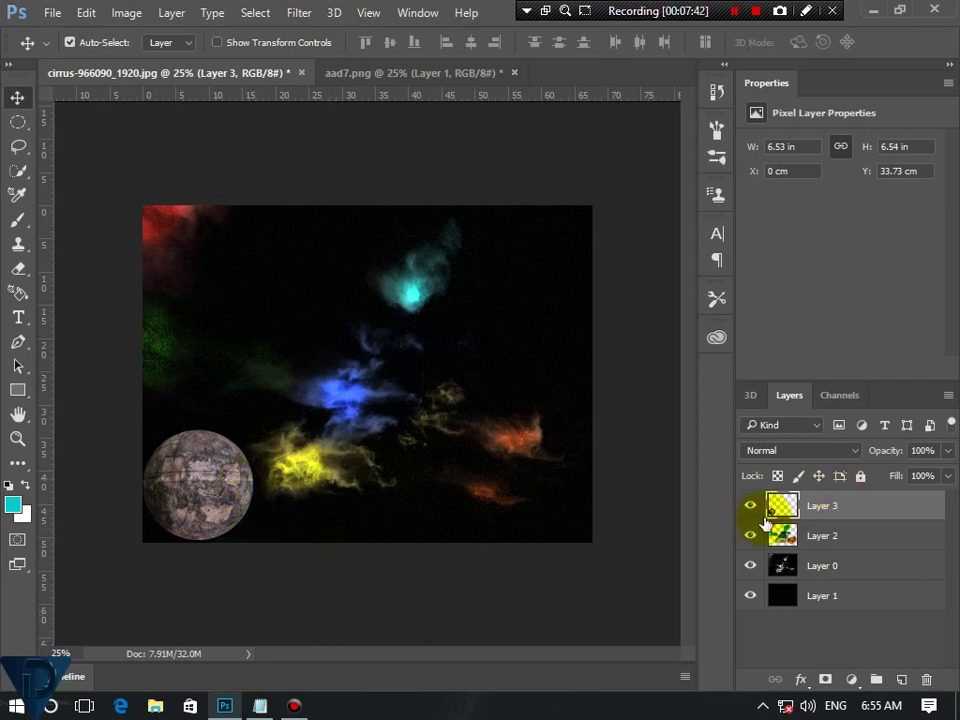
- Rewrite the note as 'hold ctrl and click onto layer of planet' and minimise it
left_click(260, 705)
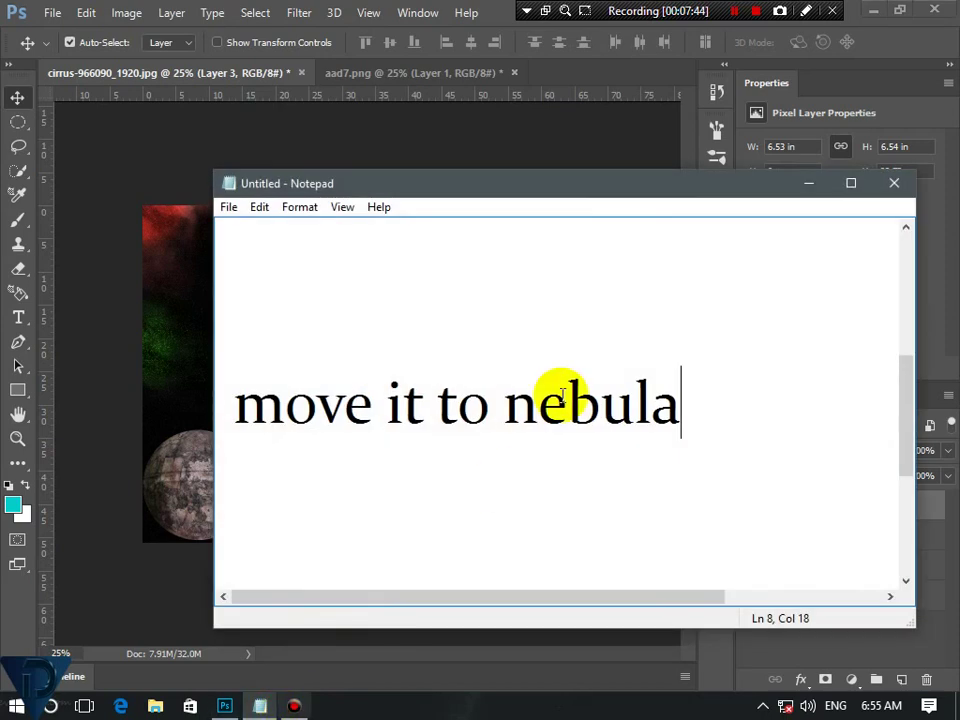
key("ctrl+a")
type("hold ctr")
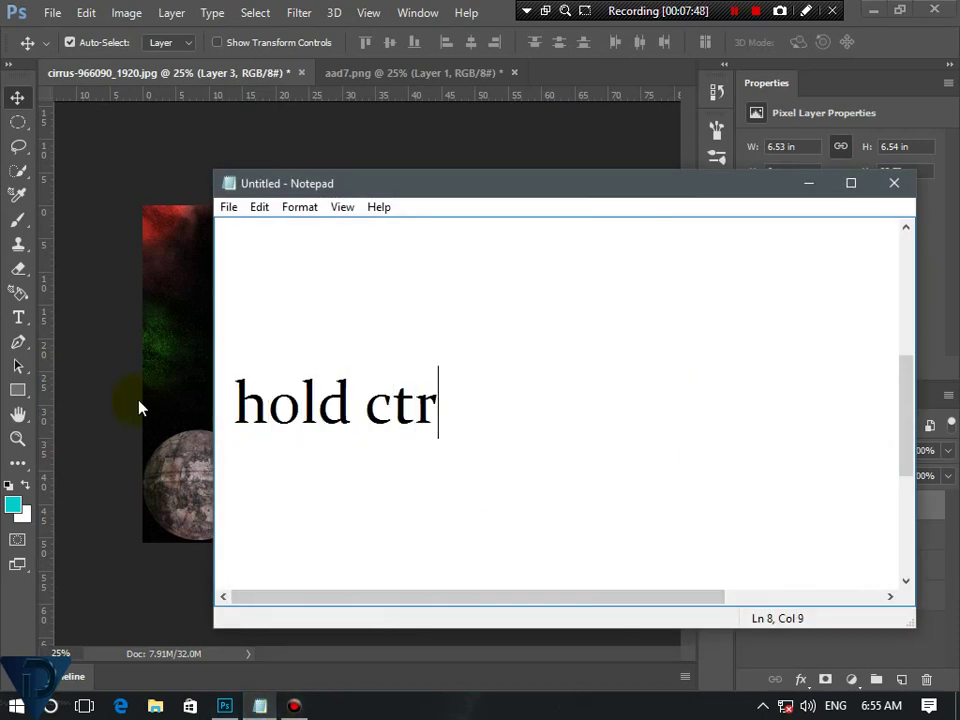
type("l and click on")
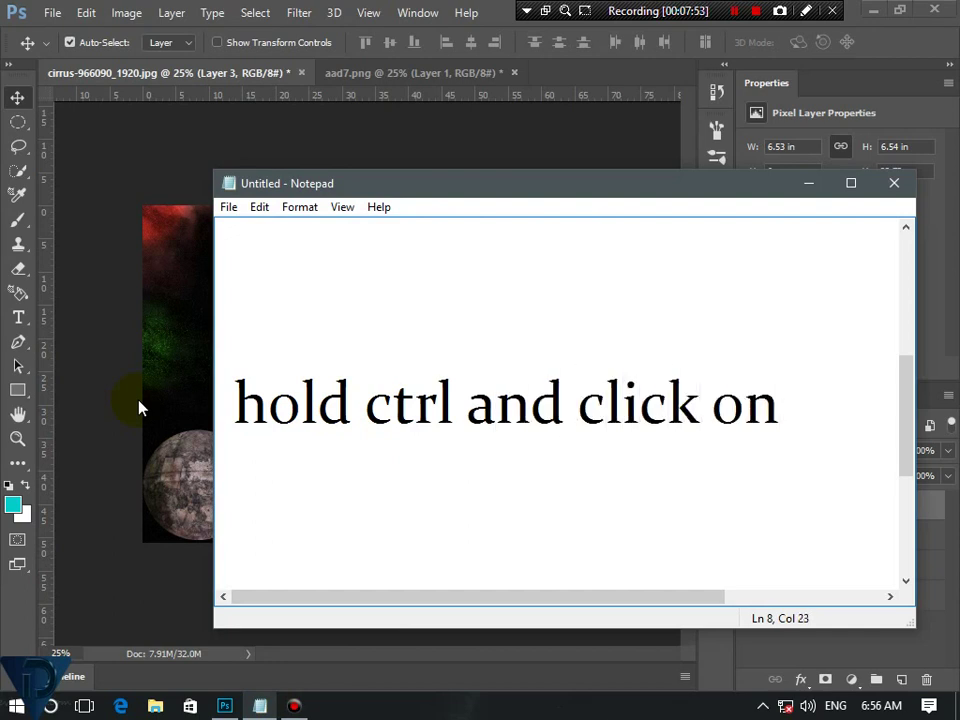
type("to")
key("Return")
type("laye ")
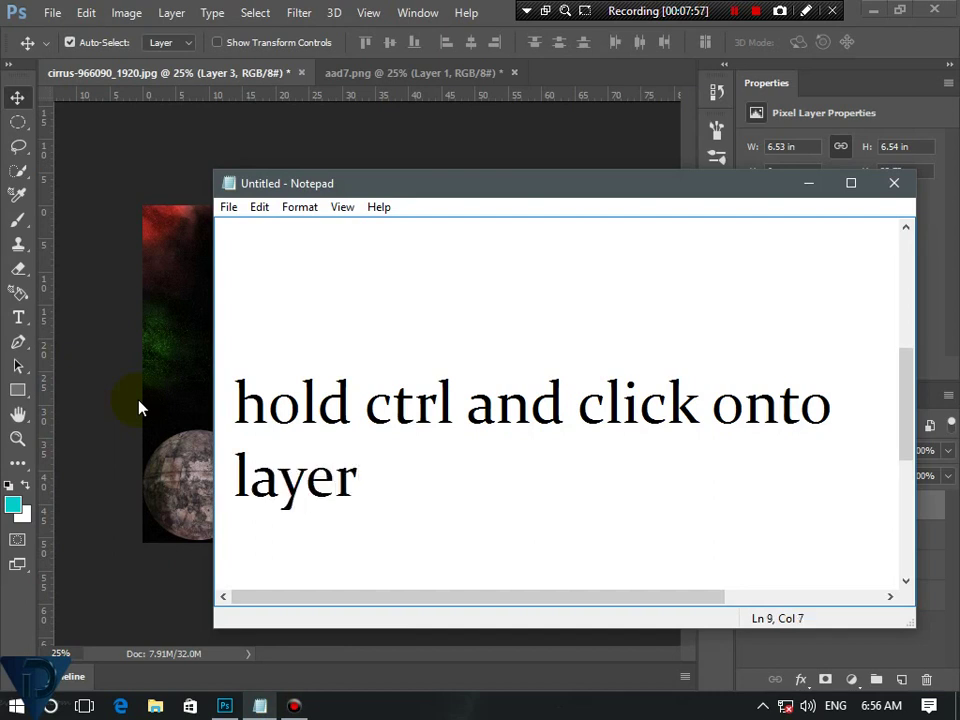
type("f pla")
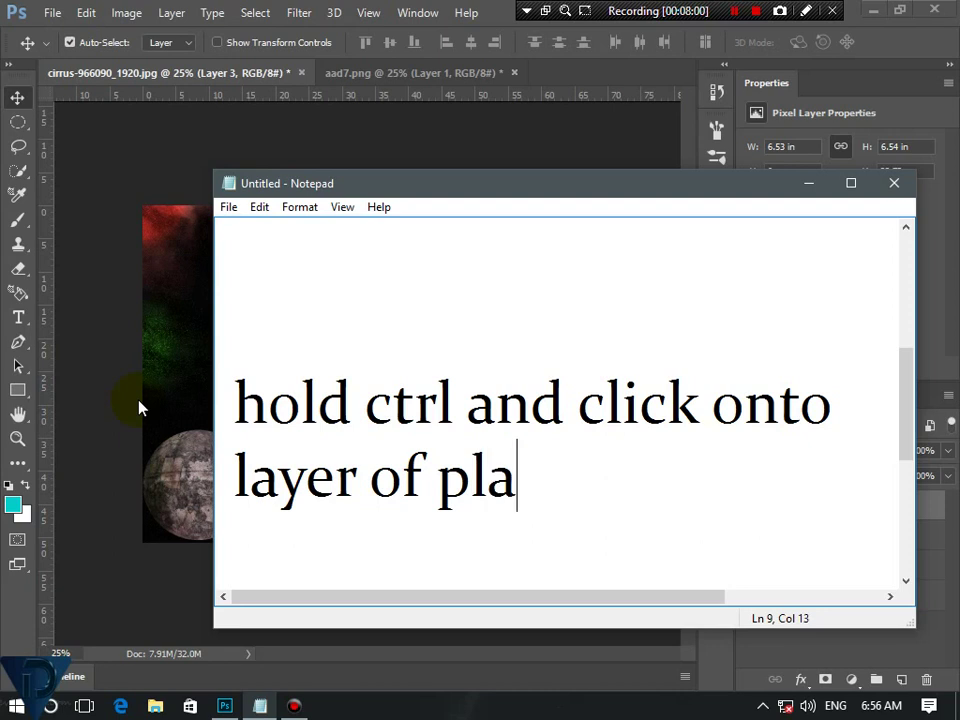
type("net")
left_click(809, 185)
- Load the planet's circular selection, add new Layer 4 and fill the selection with black
left_click(778, 506, "ctrl")
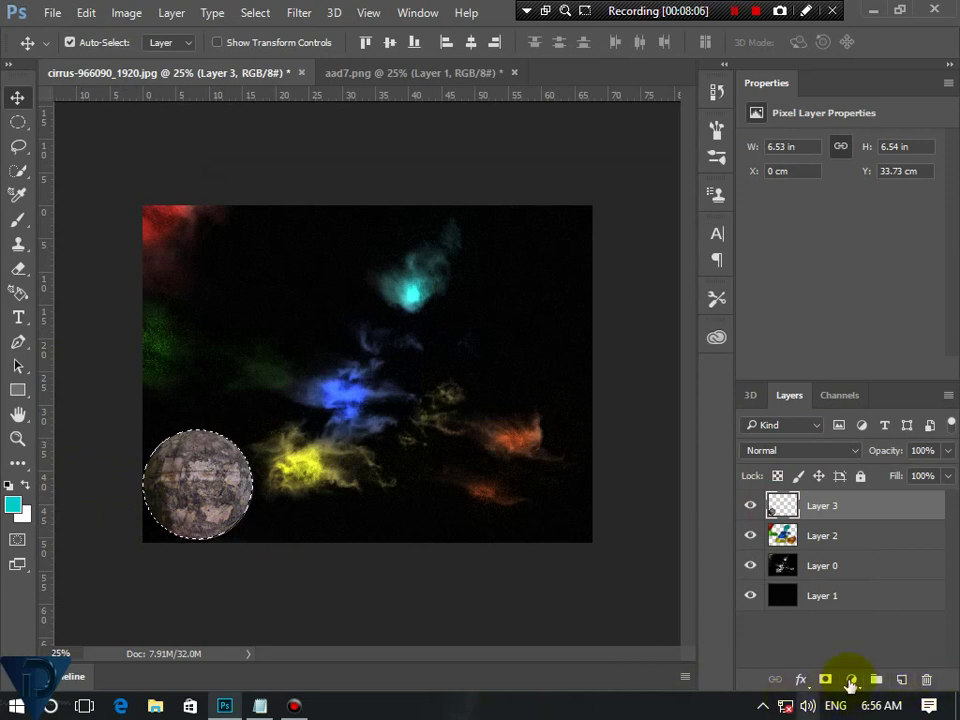
left_click(905, 680)
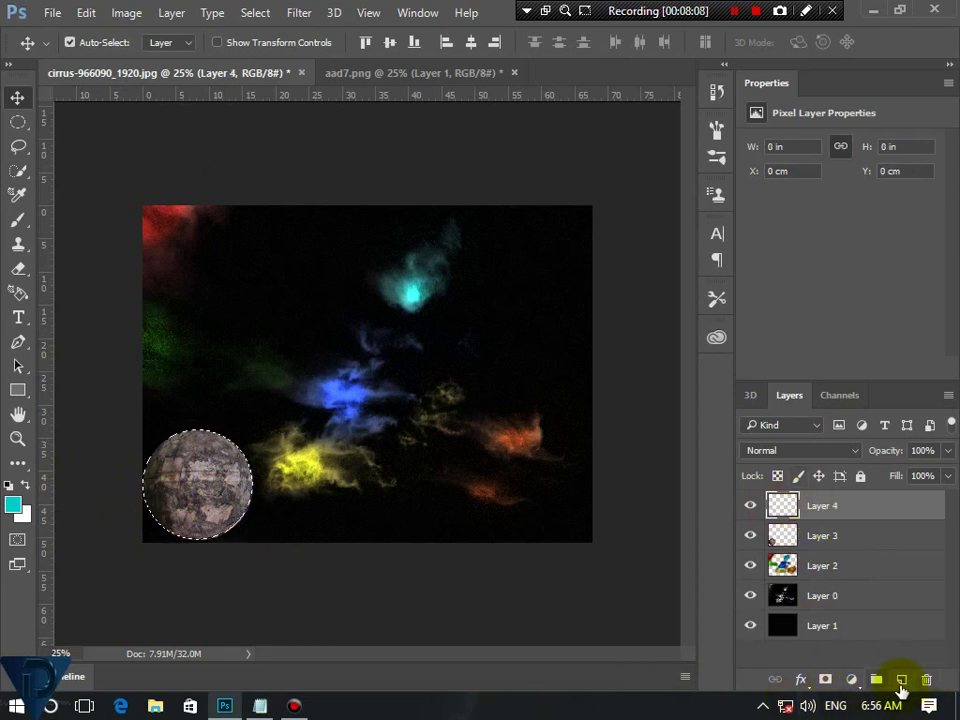
left_click(8, 486)
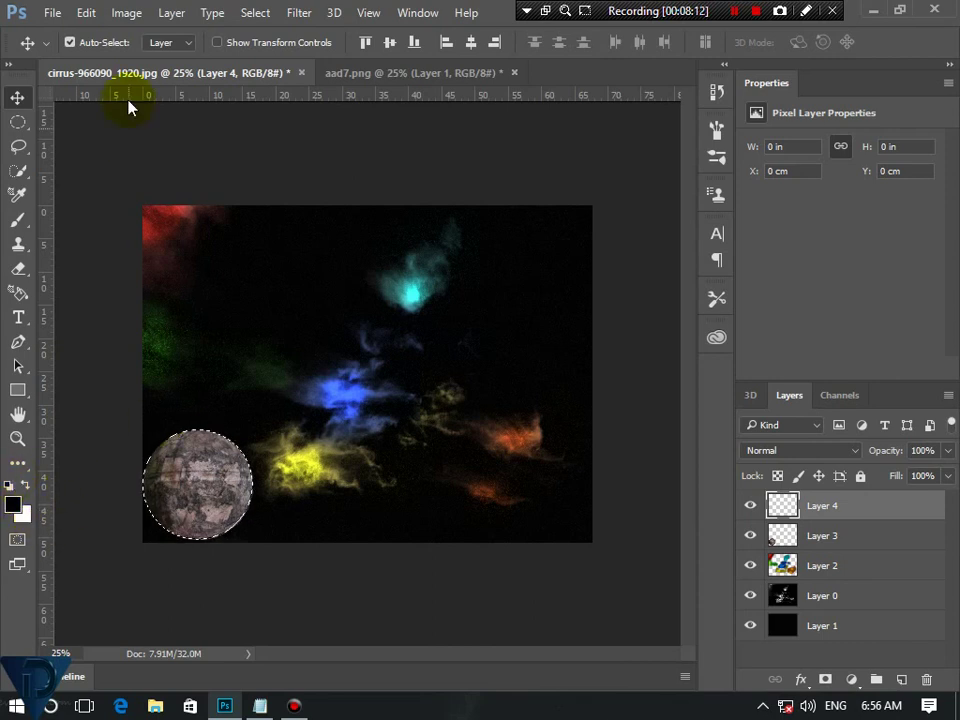
left_click(18, 293)
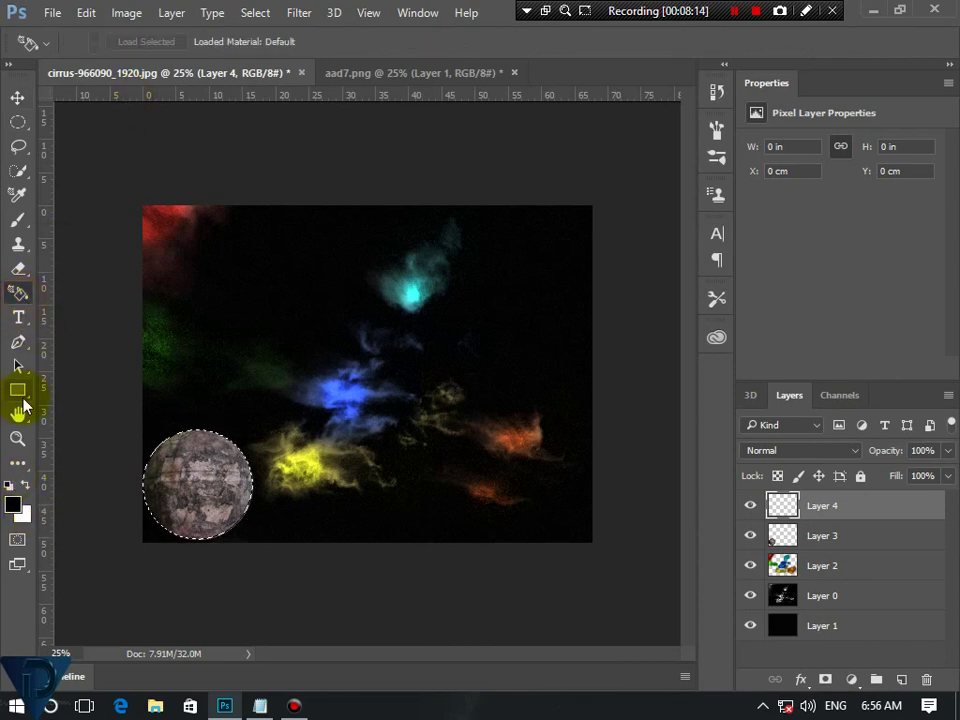
left_click(20, 461)
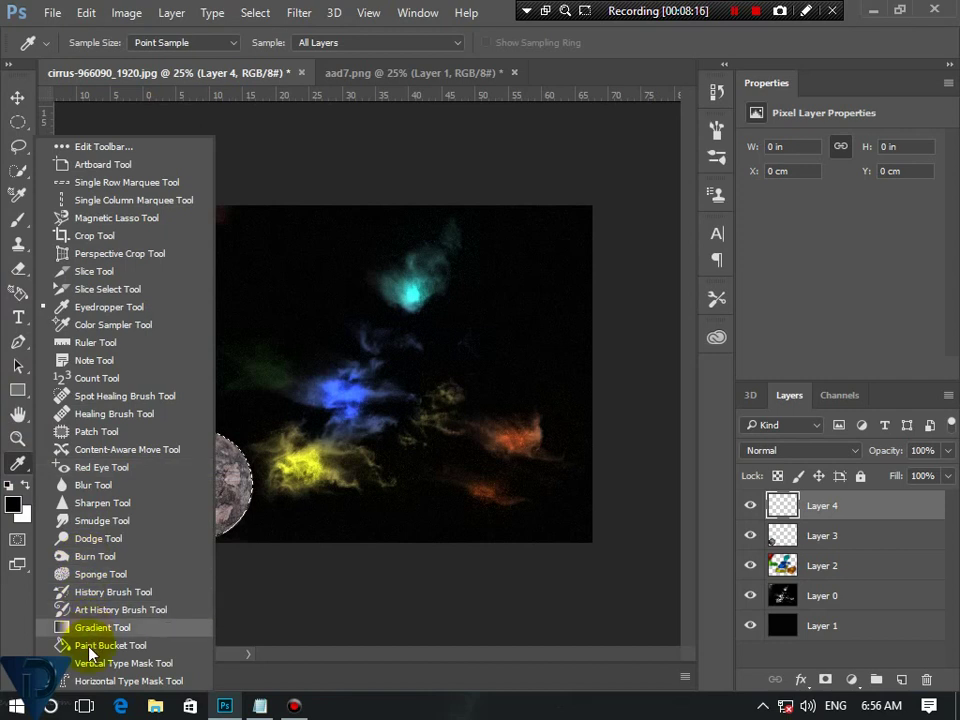
left_click(90, 647)
left_click(176, 480)
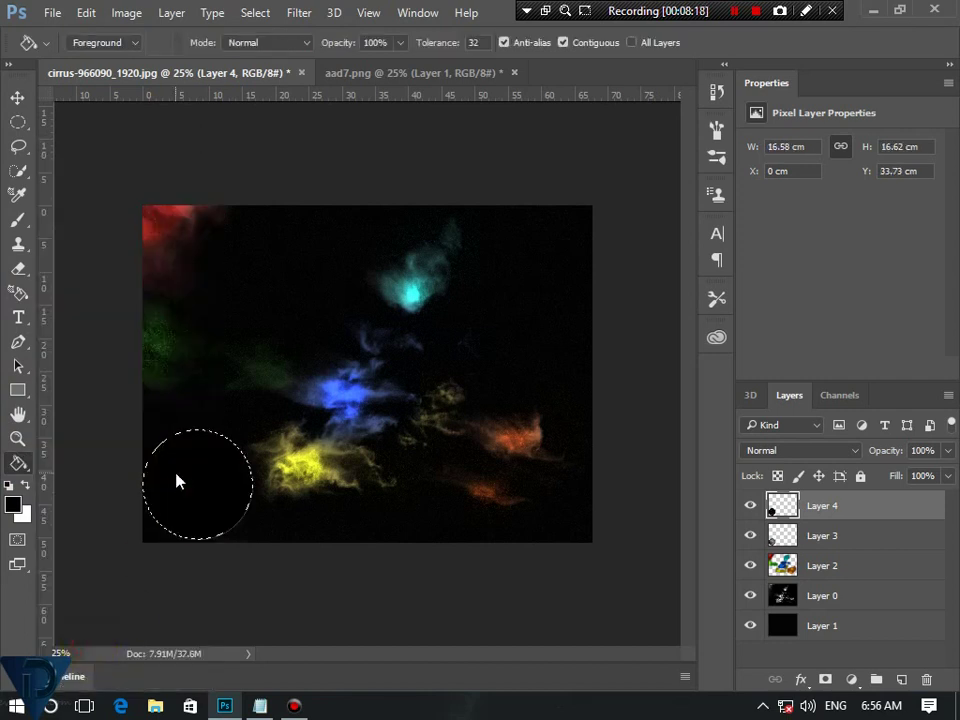
left_click(16, 95)
- Give Layer 4 a layer mask and drag the black circle left, leaving a thin lit crescent
left_click(826, 684)
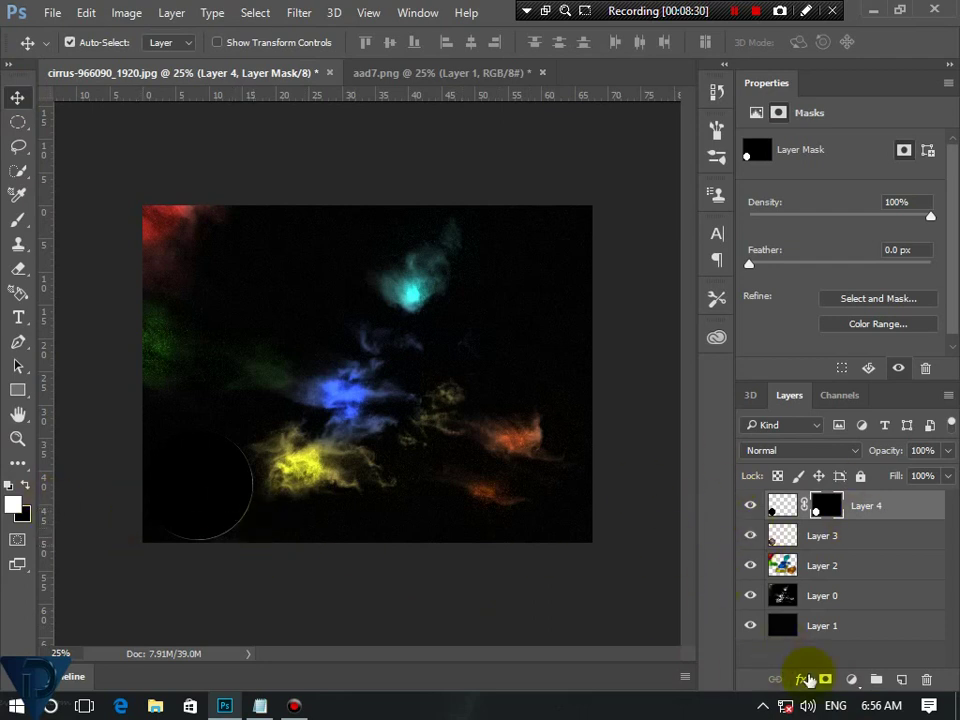
left_click(296, 14)
mouse_move(408, 220)
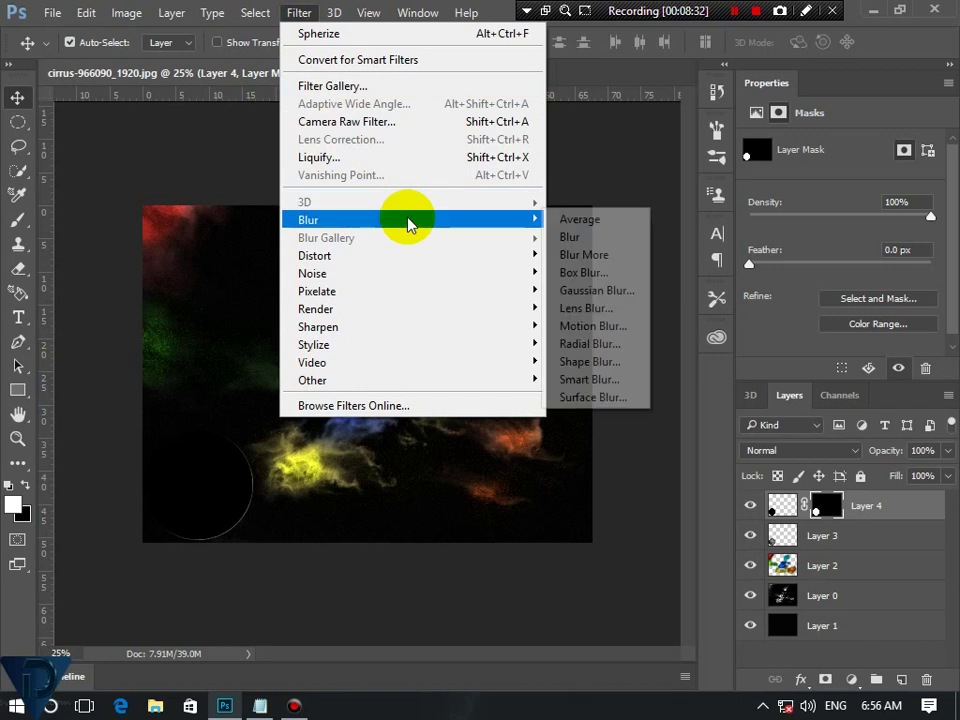
left_click(777, 286)
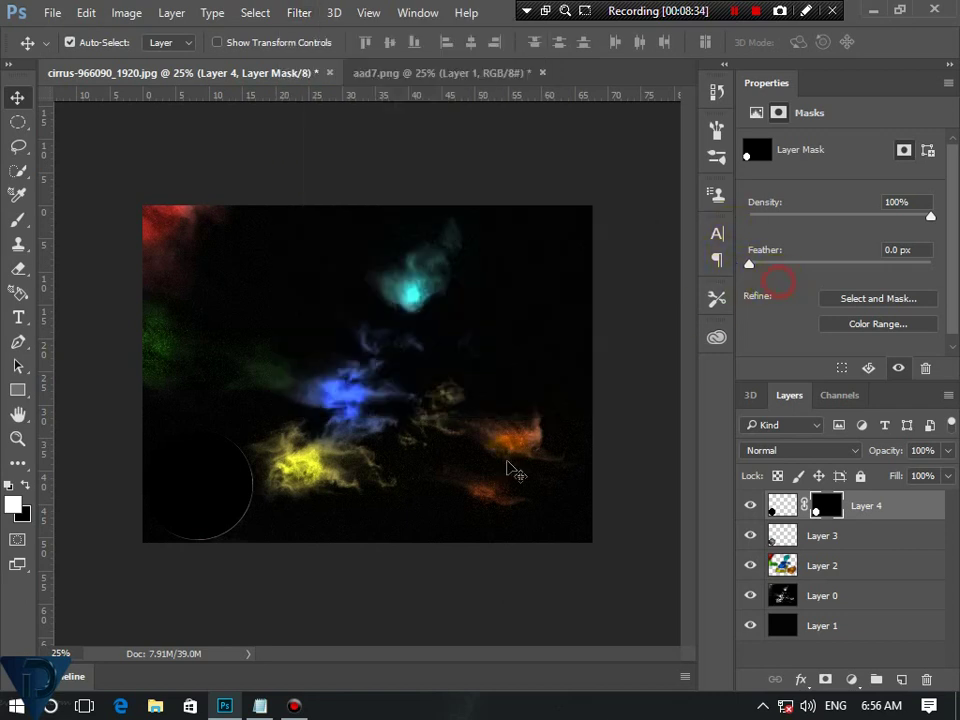
left_click_drag(200, 490, 187, 494)
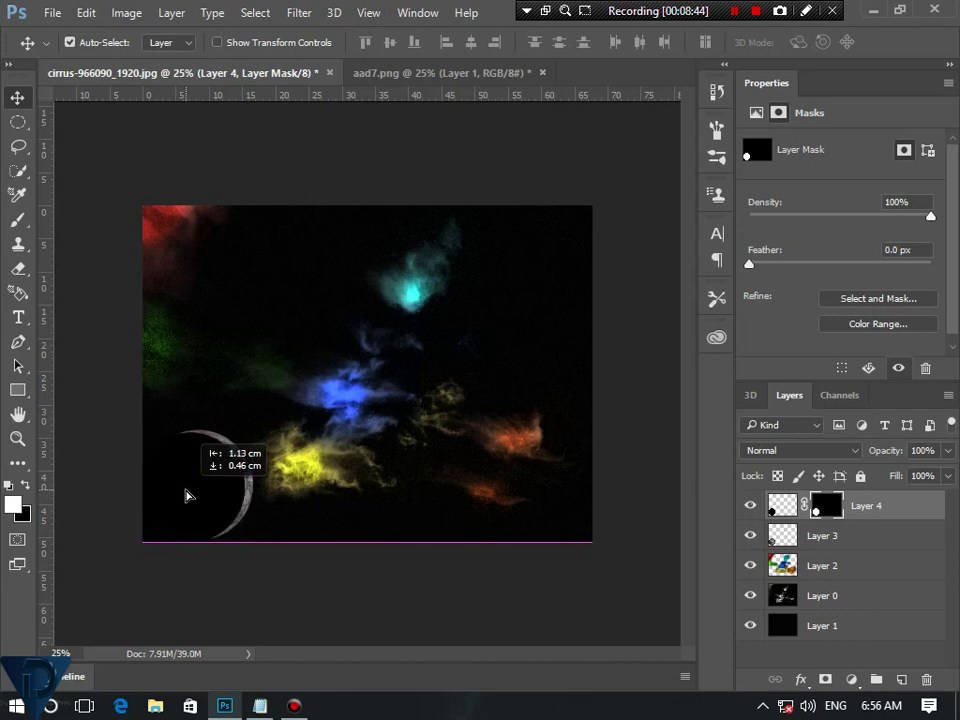
left_click_drag(187, 494, 184, 496)
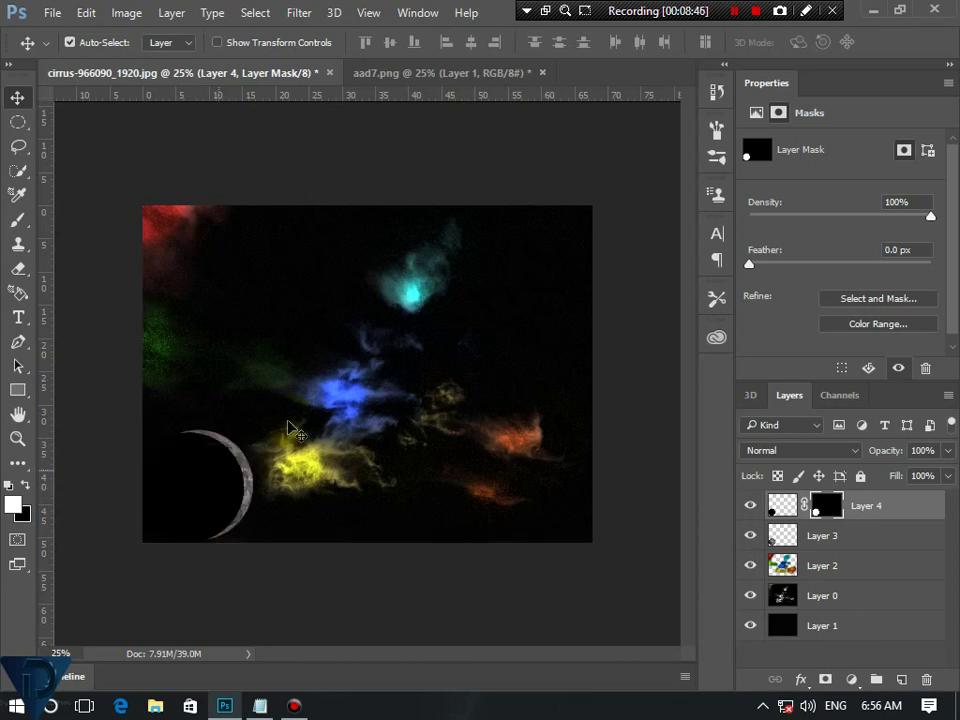
left_click(298, 12)
mouse_move(410, 219)
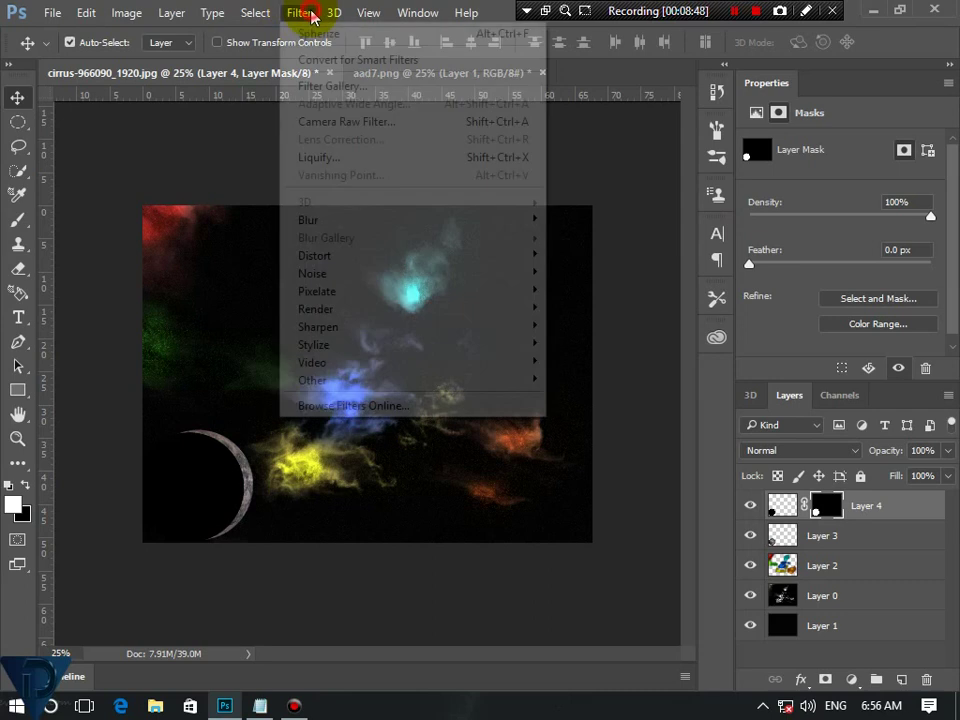
- Apply a Gaussian Blur to Layer 4's mask, raising the radius to about 75.5 pixels
left_click(700, 386)
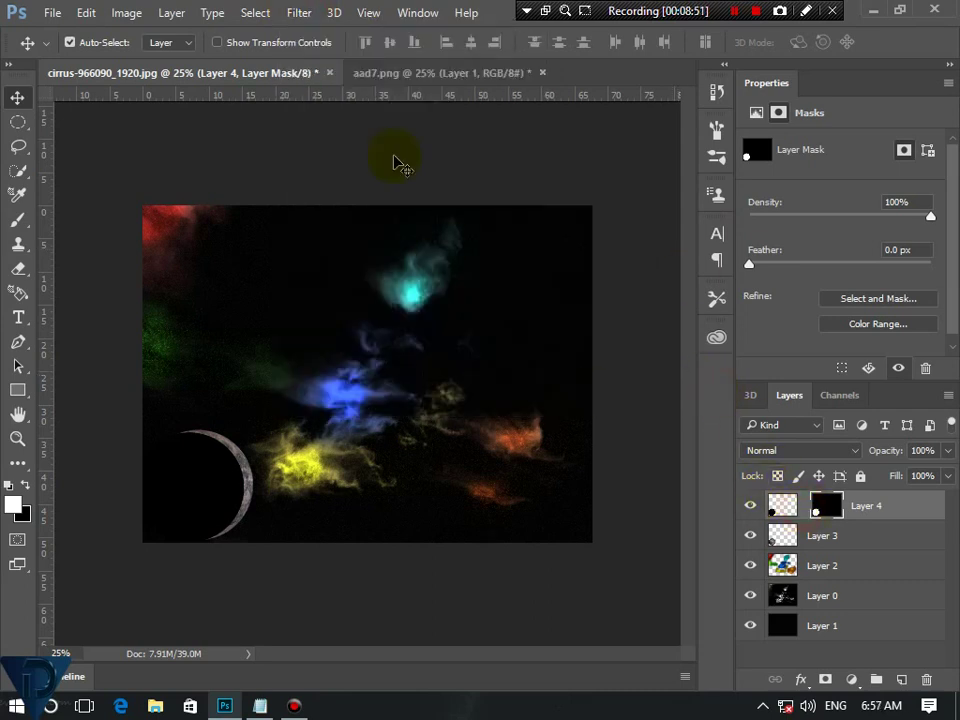
left_click(299, 12)
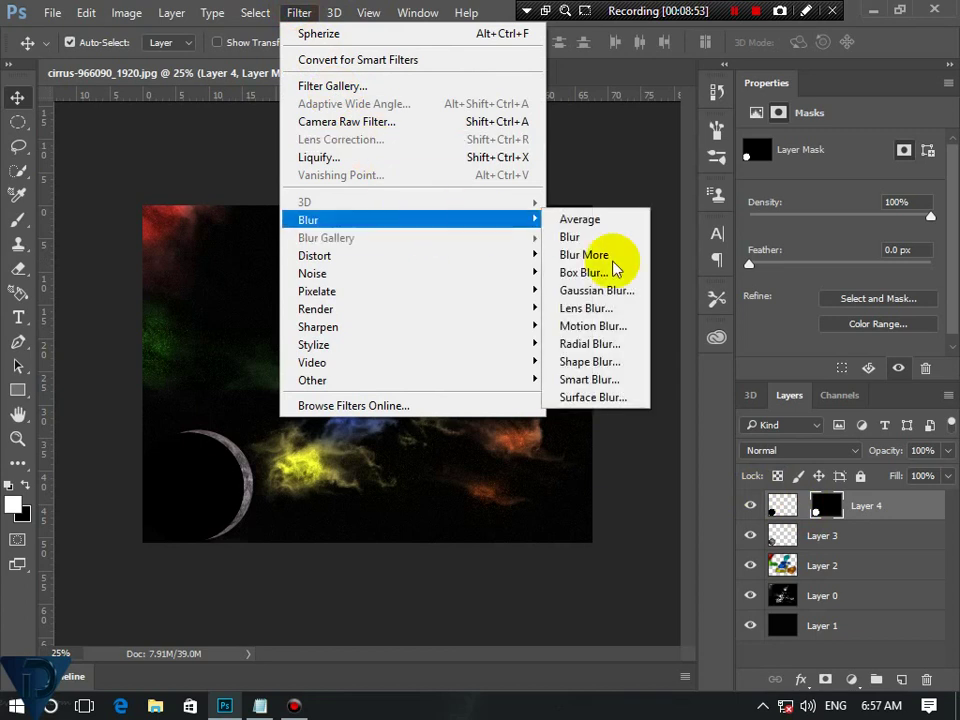
mouse_move(410, 220)
left_click(612, 289)
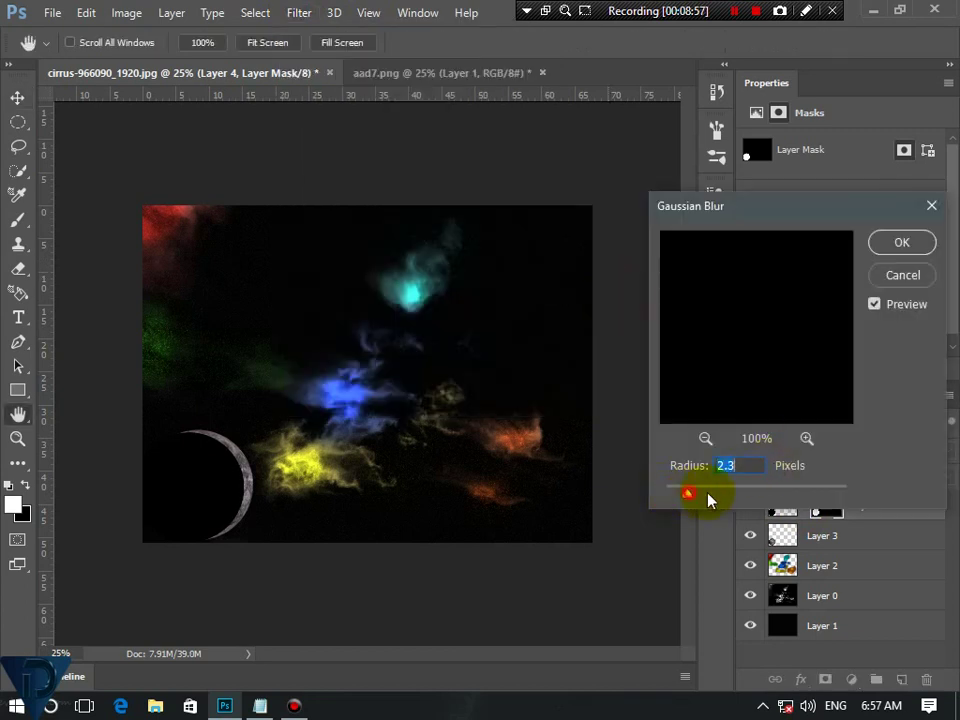
left_click_drag(675, 499, 771, 493)
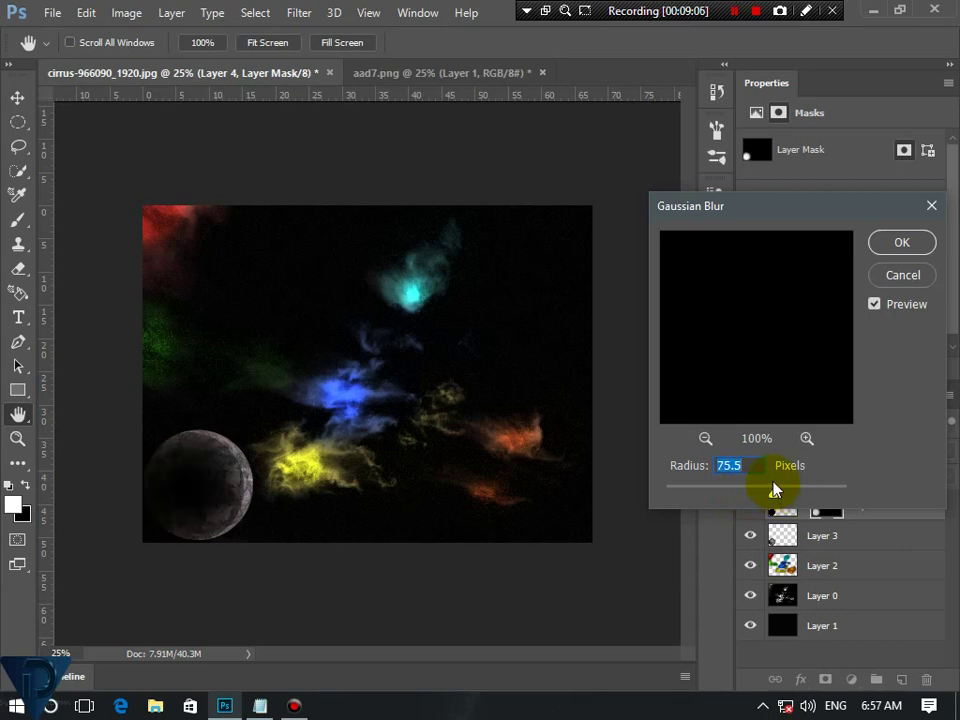
left_click(890, 277)
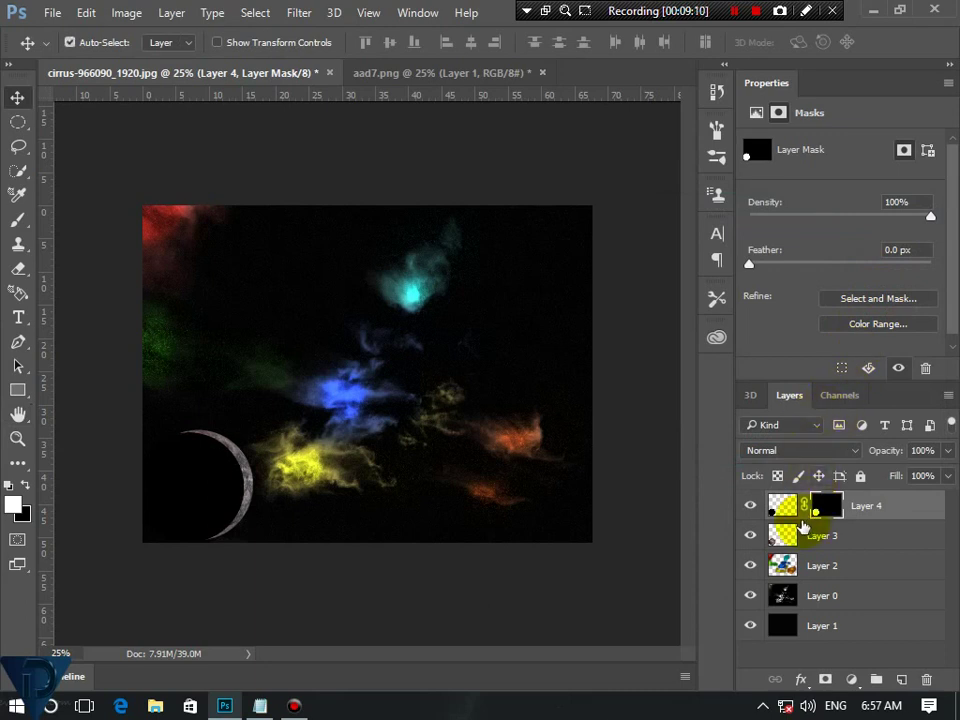
- Blur Layer 4's black shadow pixels with a 44-pixel Gaussian Blur
left_click(777, 508)
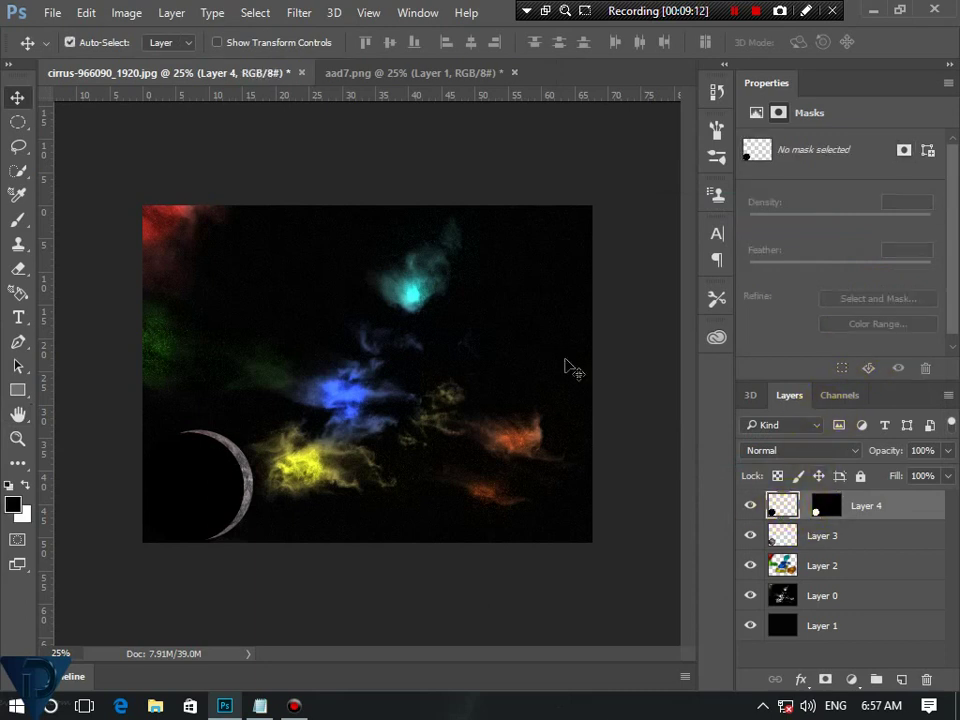
left_click(299, 13)
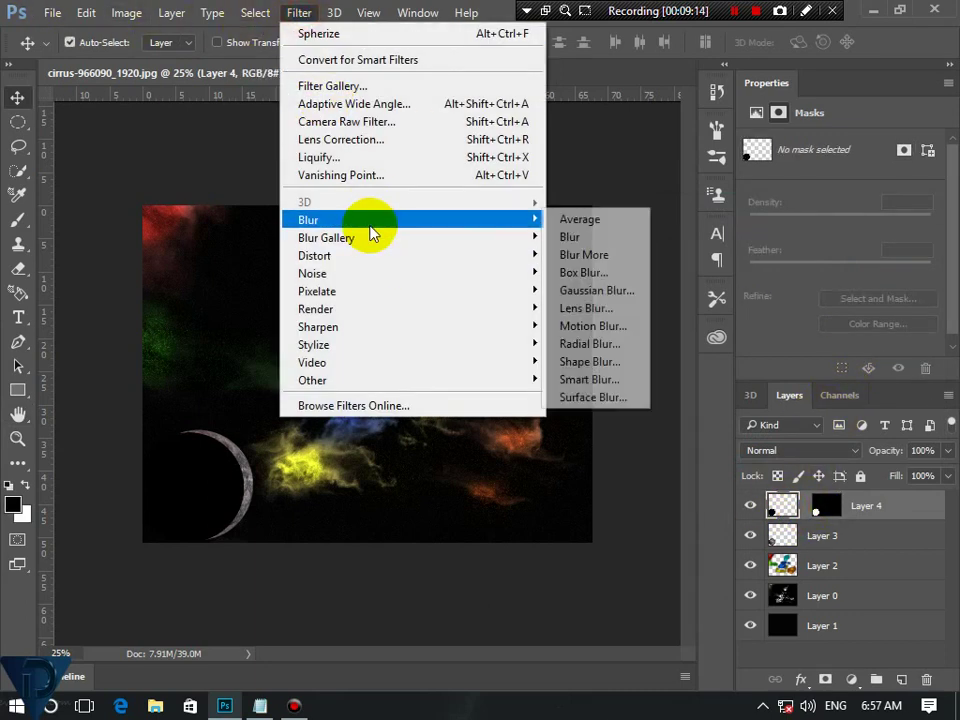
left_click(548, 288)
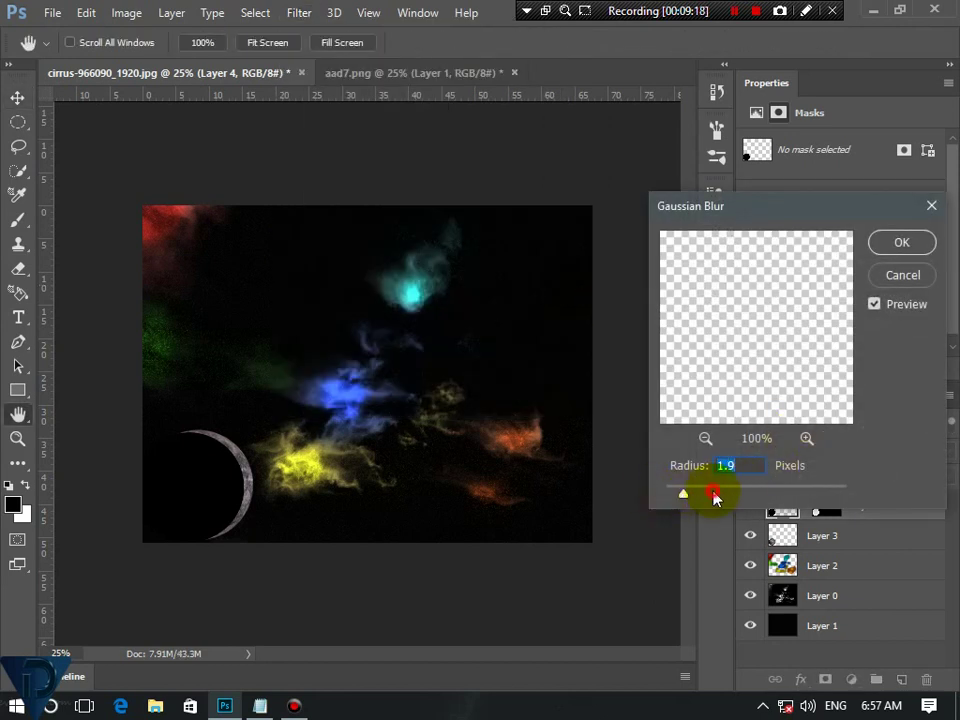
mouse_move(734, 497)
left_mouse_down()
mouse_move(792, 500)
mouse_move(756, 497)
left_mouse_up()
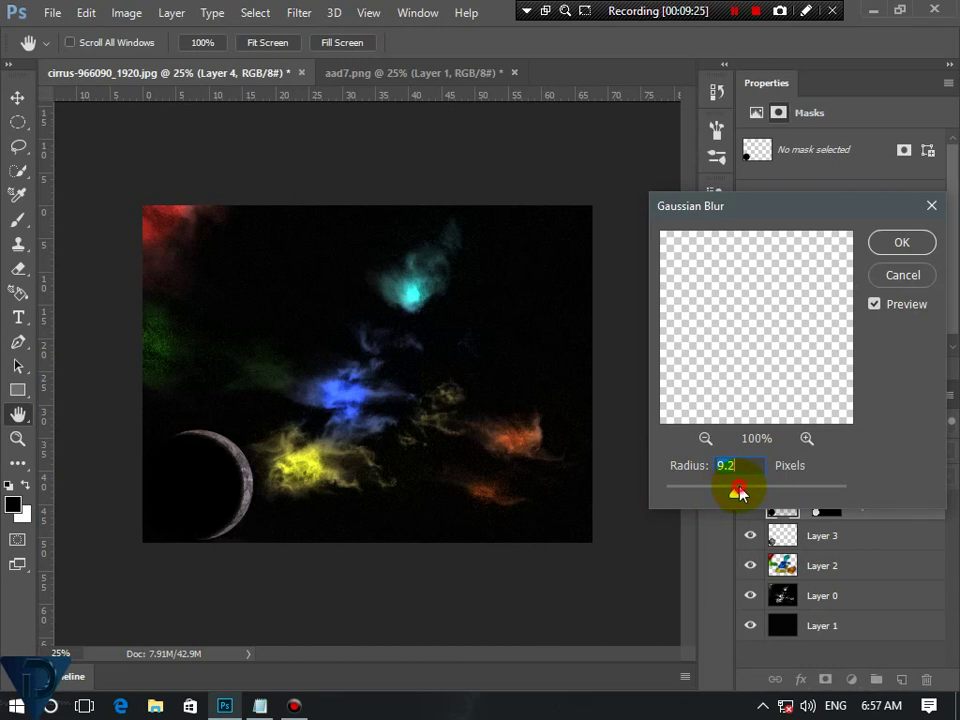
type("44")
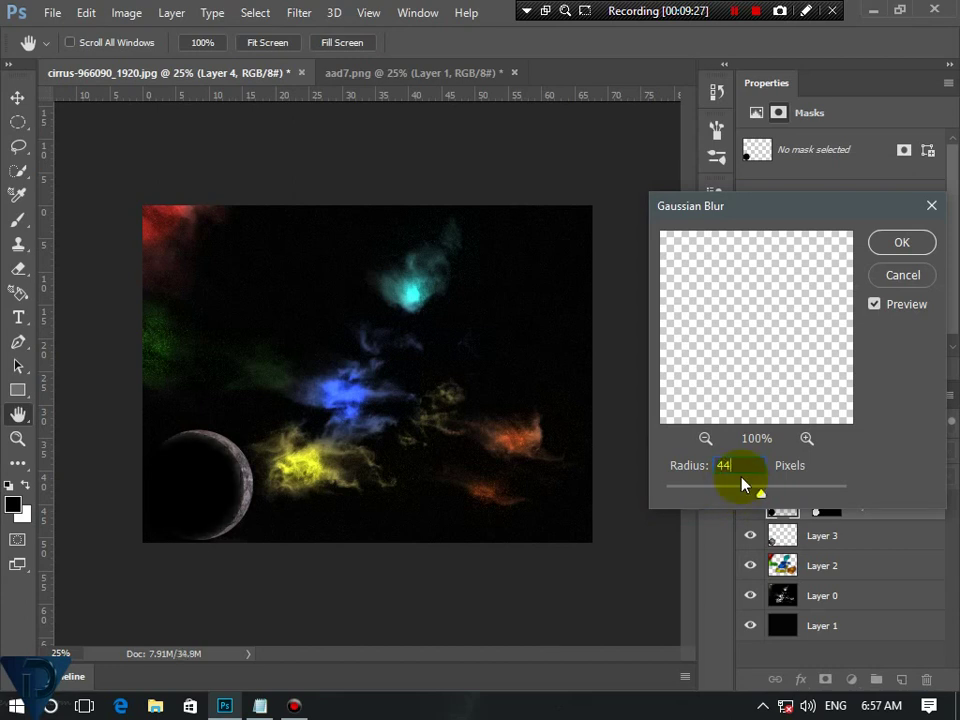
left_click(900, 242)
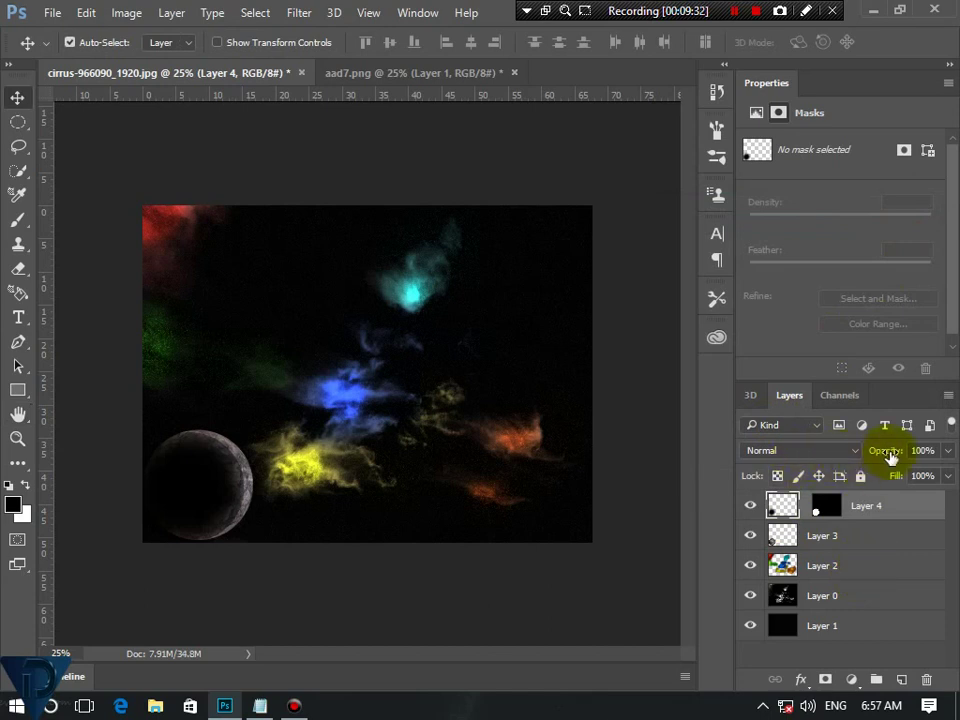
- Nudge Layer 4's shadow and its mask over the planet and set the layer opacity to 91%
left_click_drag(873, 456, 869, 457)
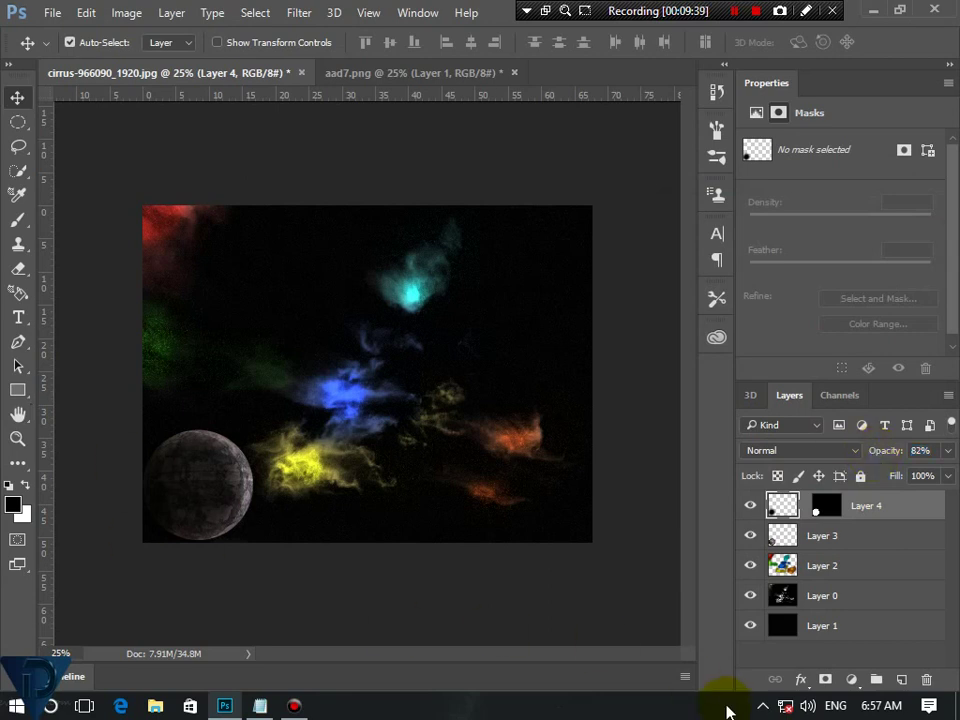
key("ctrl")
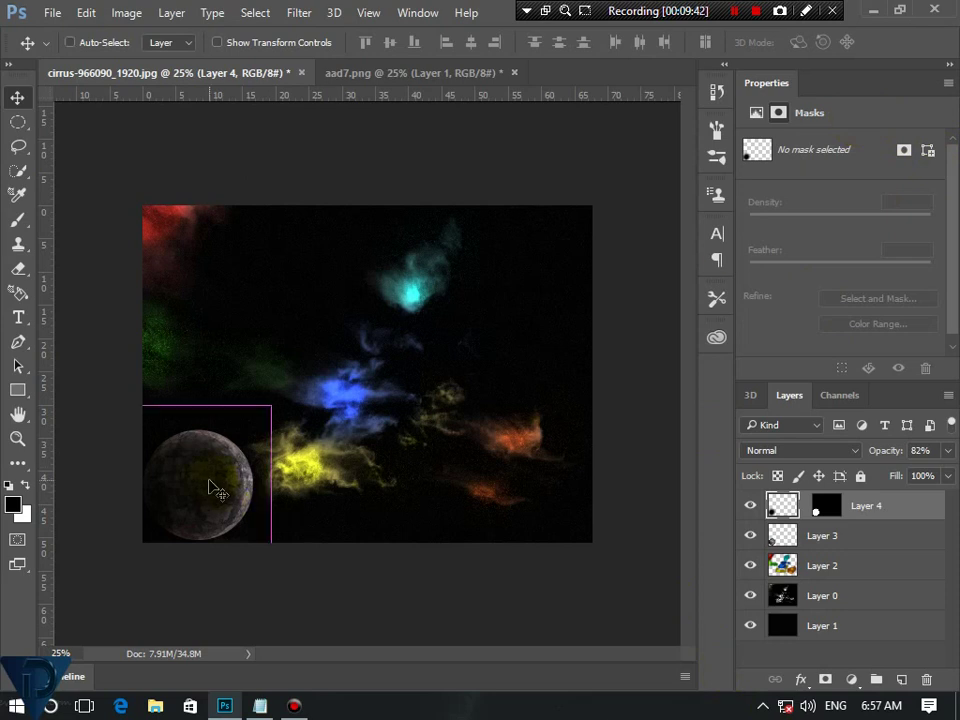
left_click_drag(203, 493, 207, 498)
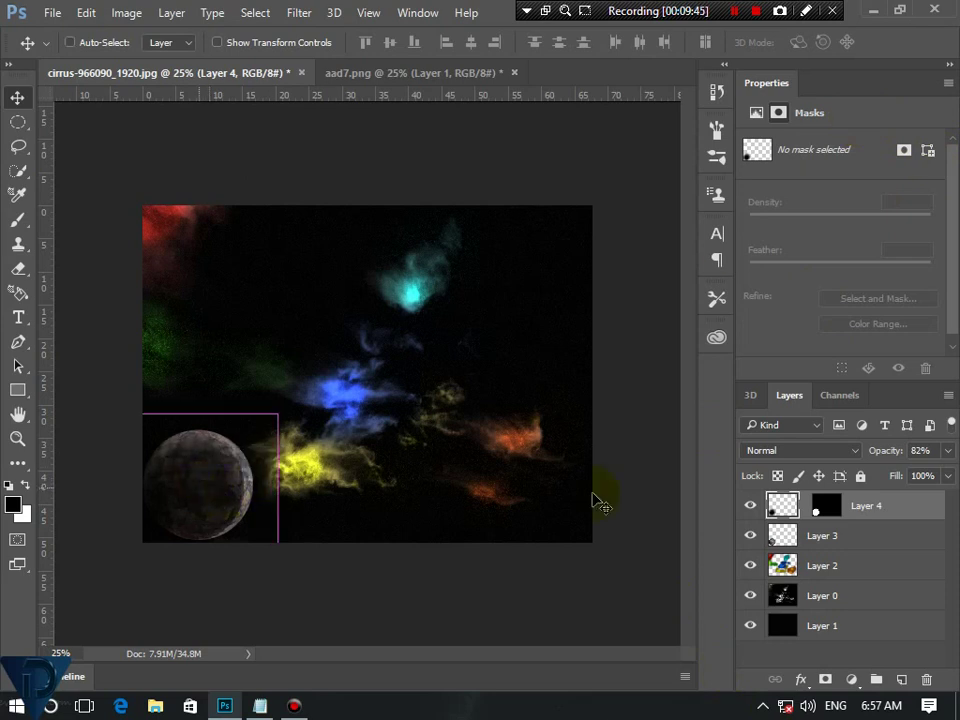
left_click(817, 516)
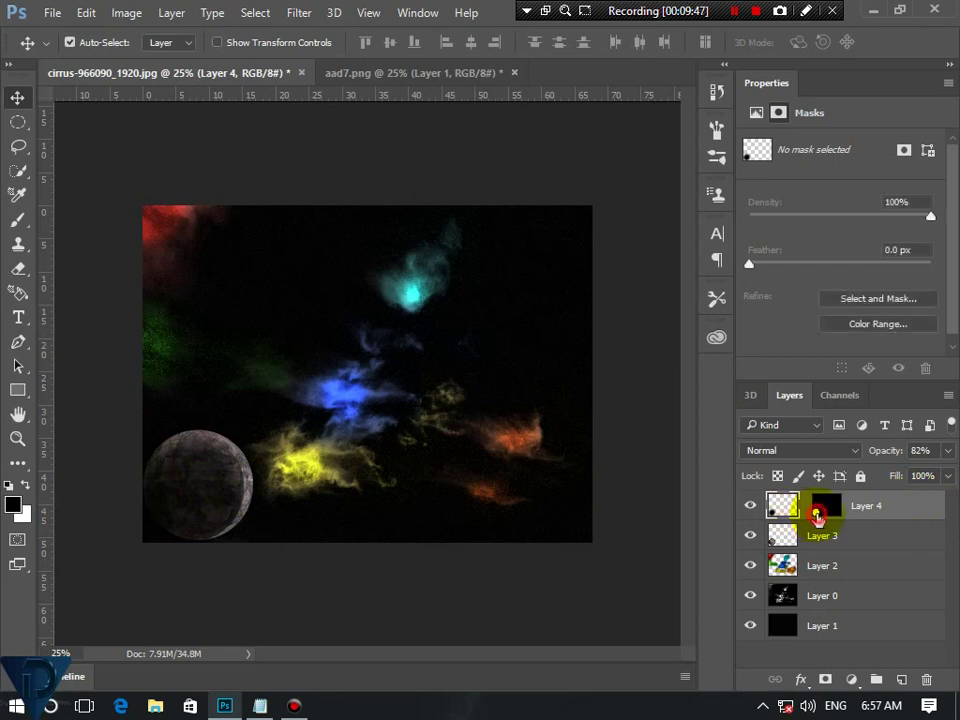
left_click_drag(182, 497, 191, 506)
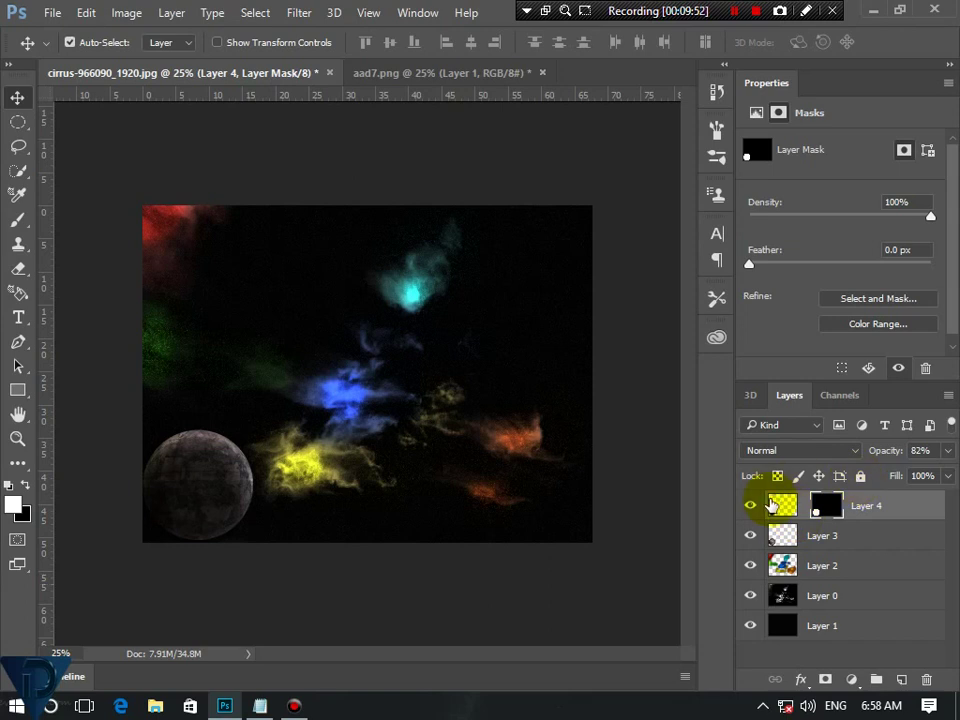
left_click(778, 505)
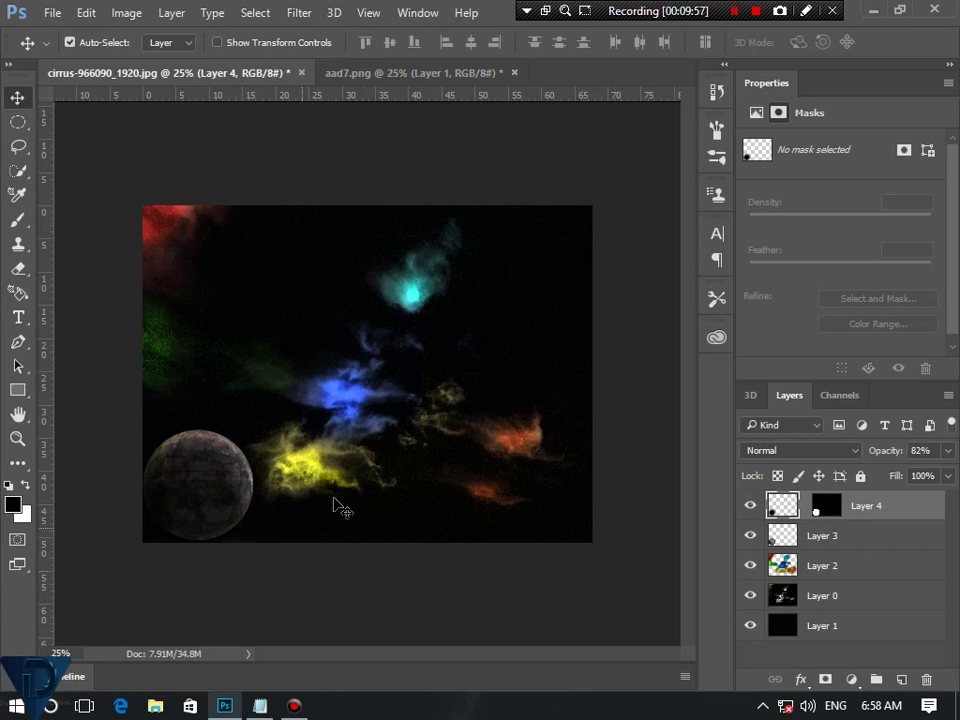
left_click_drag(897, 452, 903, 455)
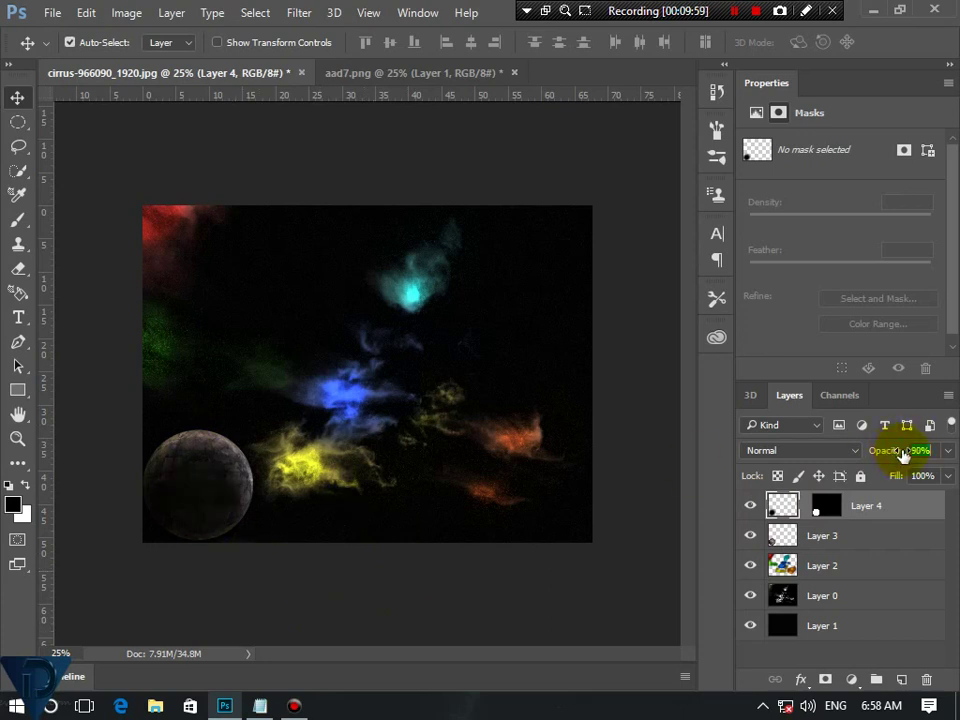
left_click(130, 607)
- Select the CTRL+ALT+SHIFT+E line in the Notepad note, then minimize Notepad
left_click(257, 702)
scroll(500, 420, "down", 3)
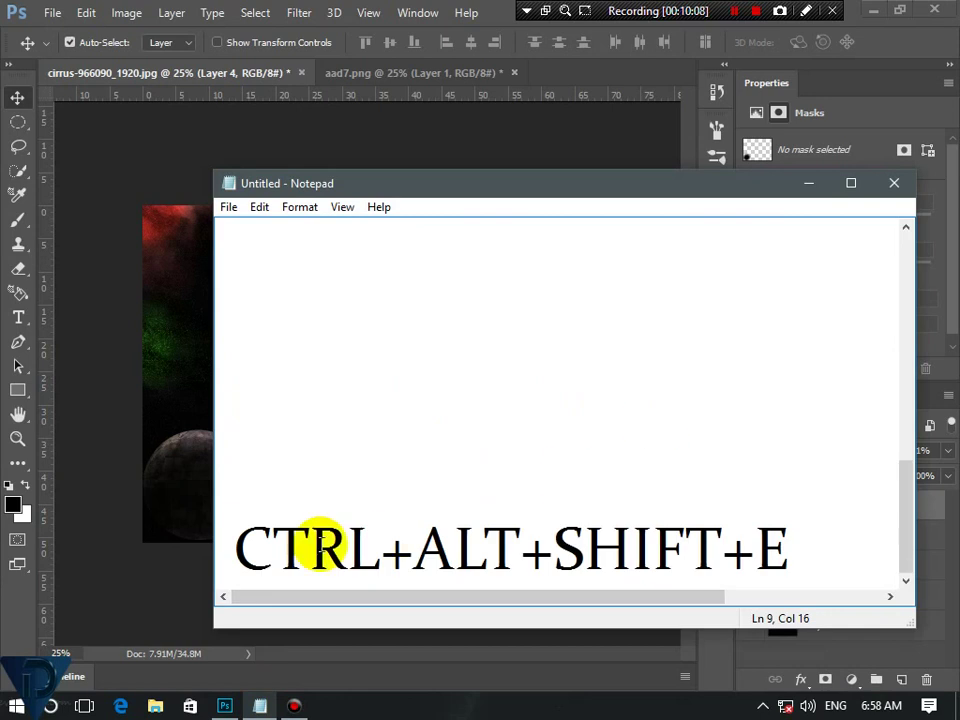
mouse_move(240, 545)
left_mouse_down()
mouse_move(804, 546)
mouse_move(795, 548)
left_mouse_up()
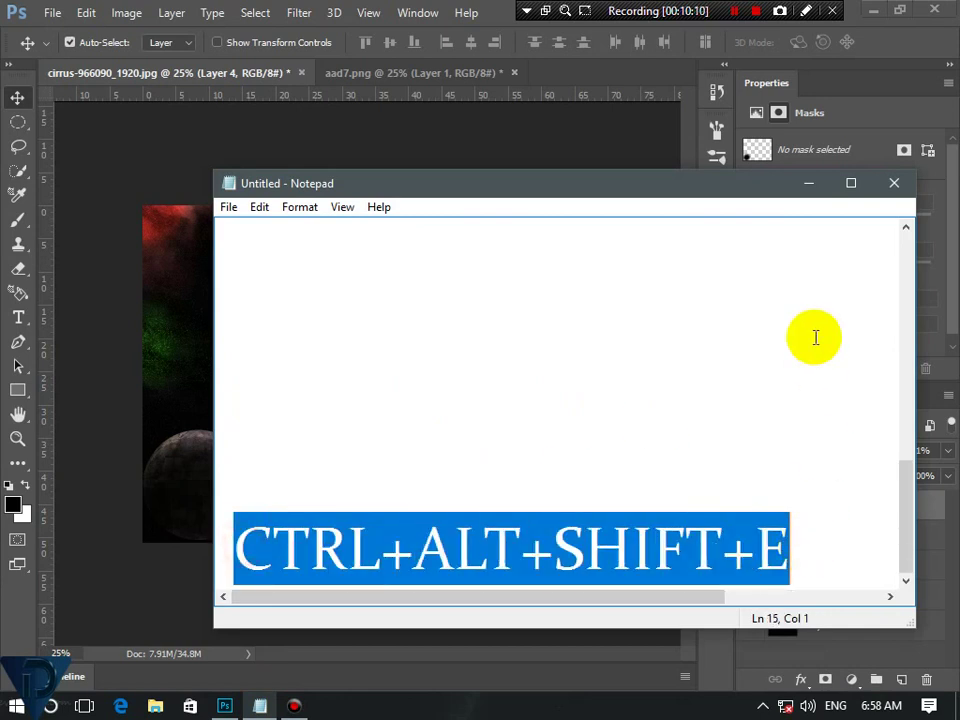
left_click(808, 183)
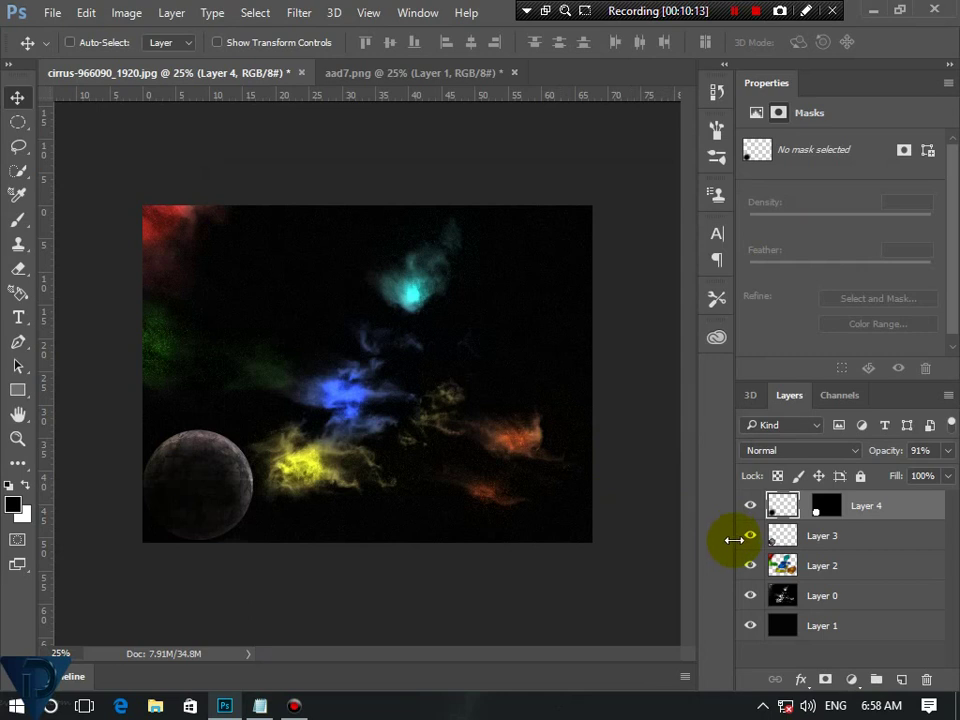
- Stamp visible layers into Layer 5 and add a 50-300mm Zoom lens flare at 42% on the planet
key("ctrl")
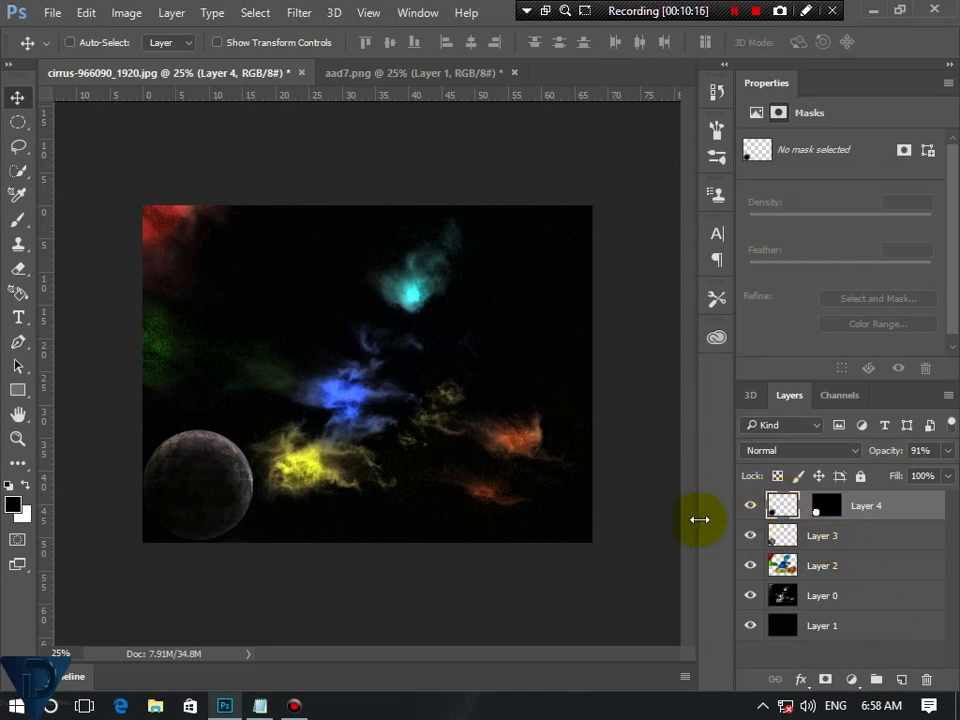
key("ctrl+shift+alt+e")
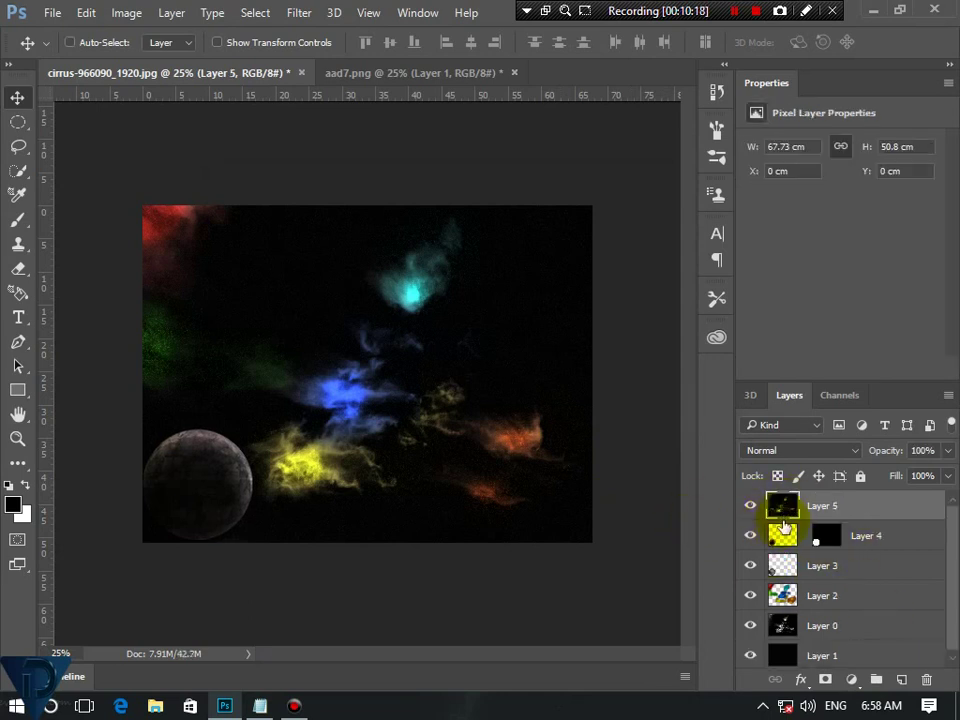
left_click(297, 16)
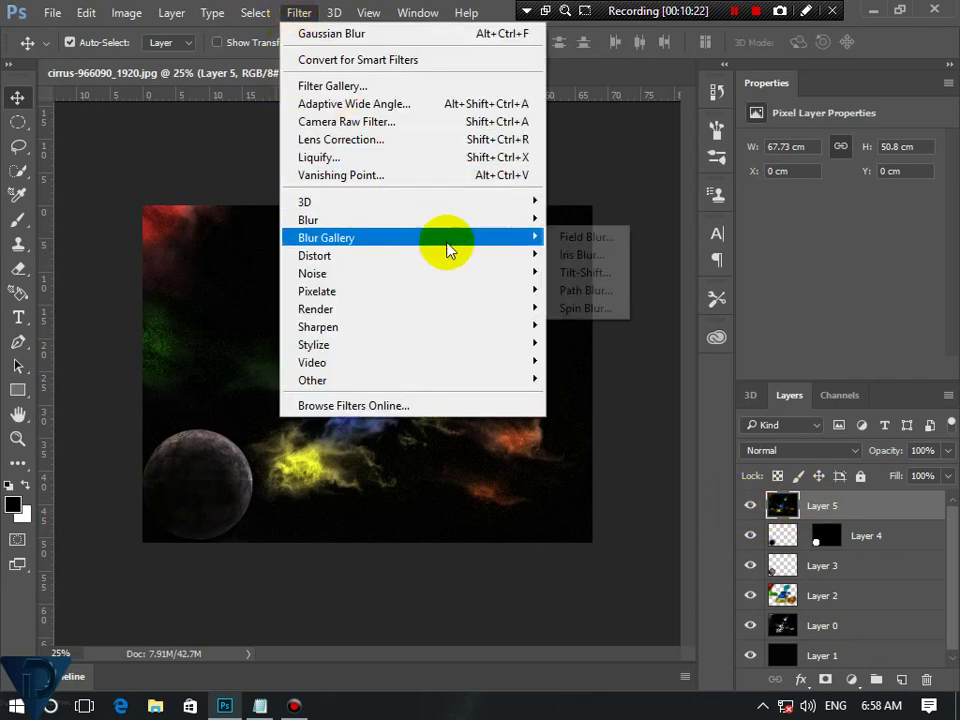
mouse_move(330, 238)
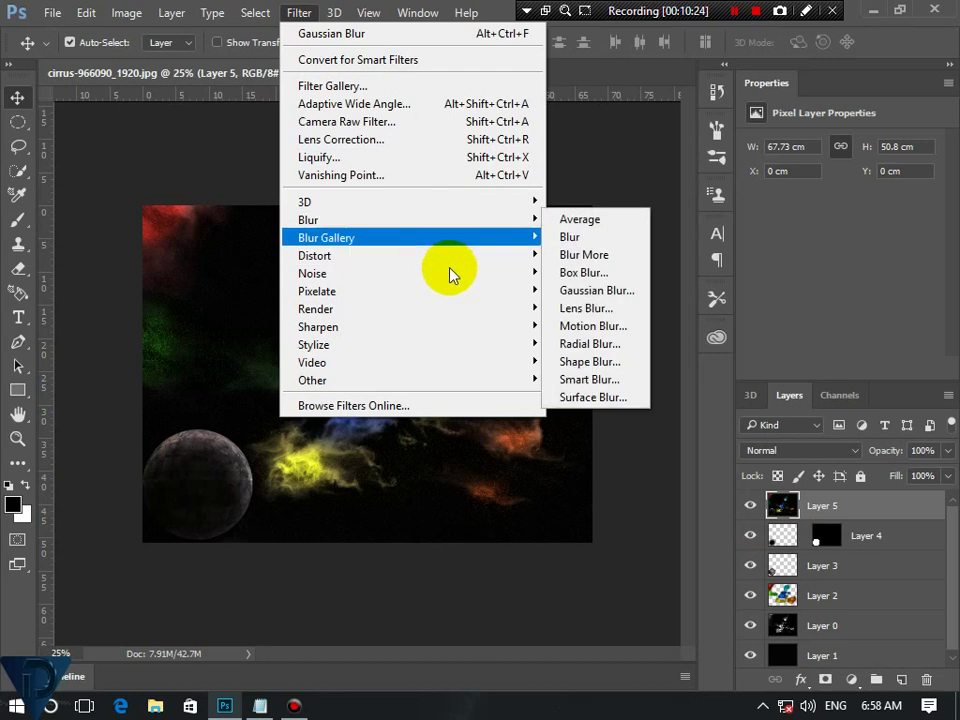
mouse_move(317, 291)
left_click(612, 423)
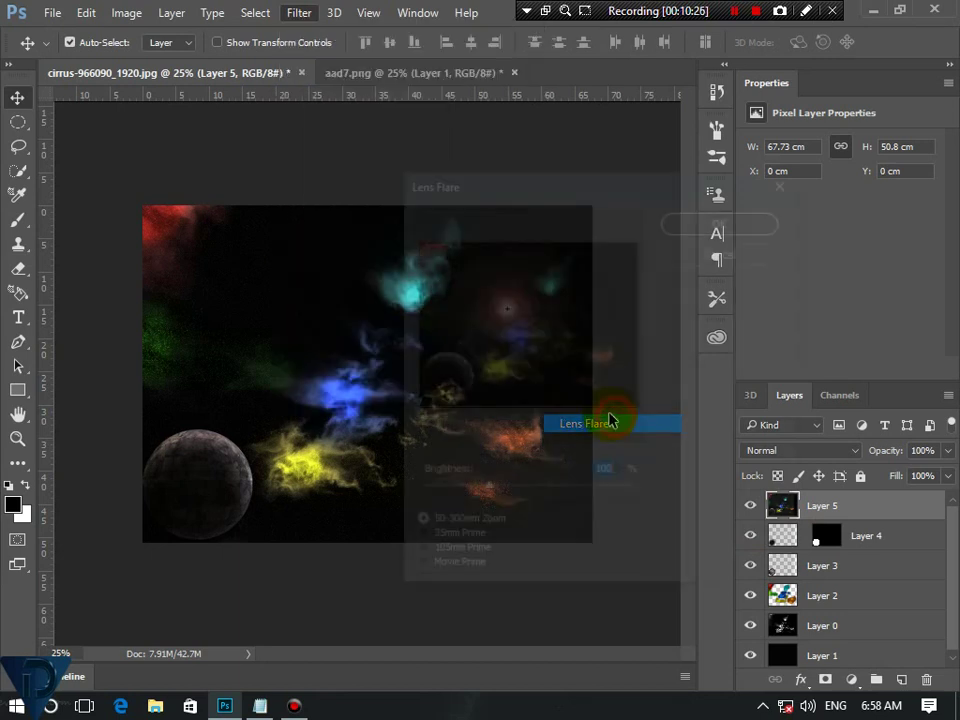
left_click_drag(503, 313, 466, 355)
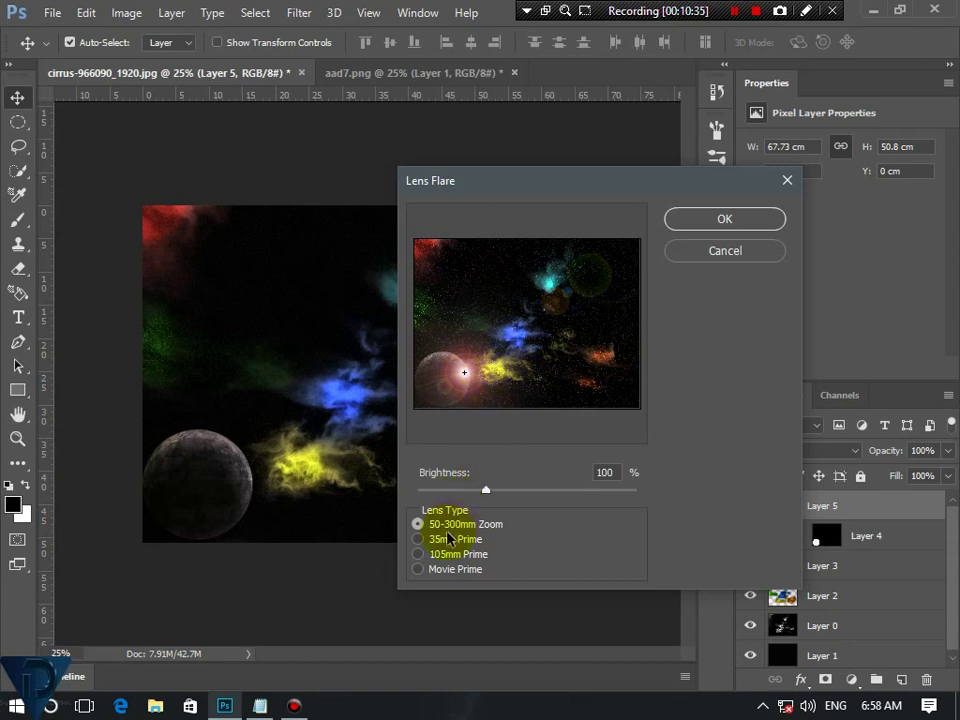
left_click_drag(487, 492, 449, 490)
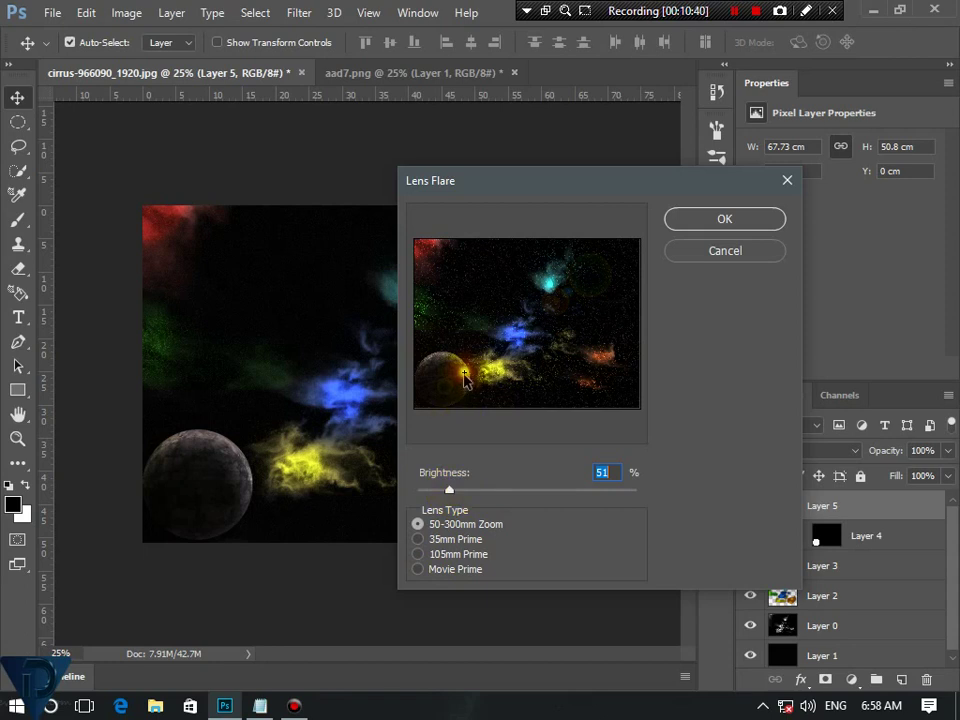
left_click(466, 372)
left_click_drag(447, 490, 444, 490)
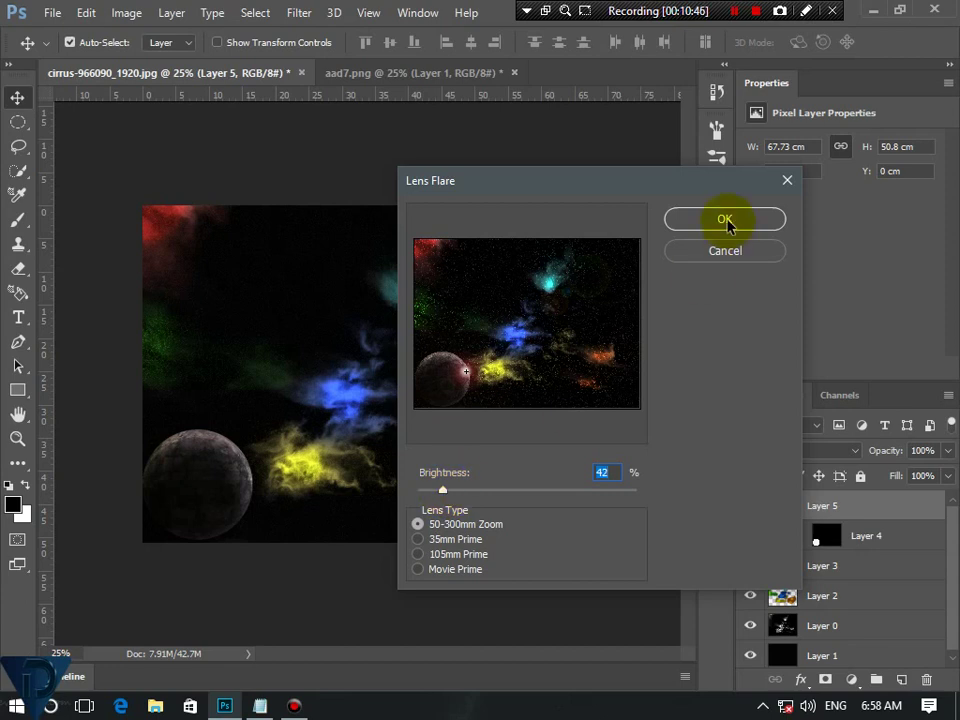
left_click(724, 219)
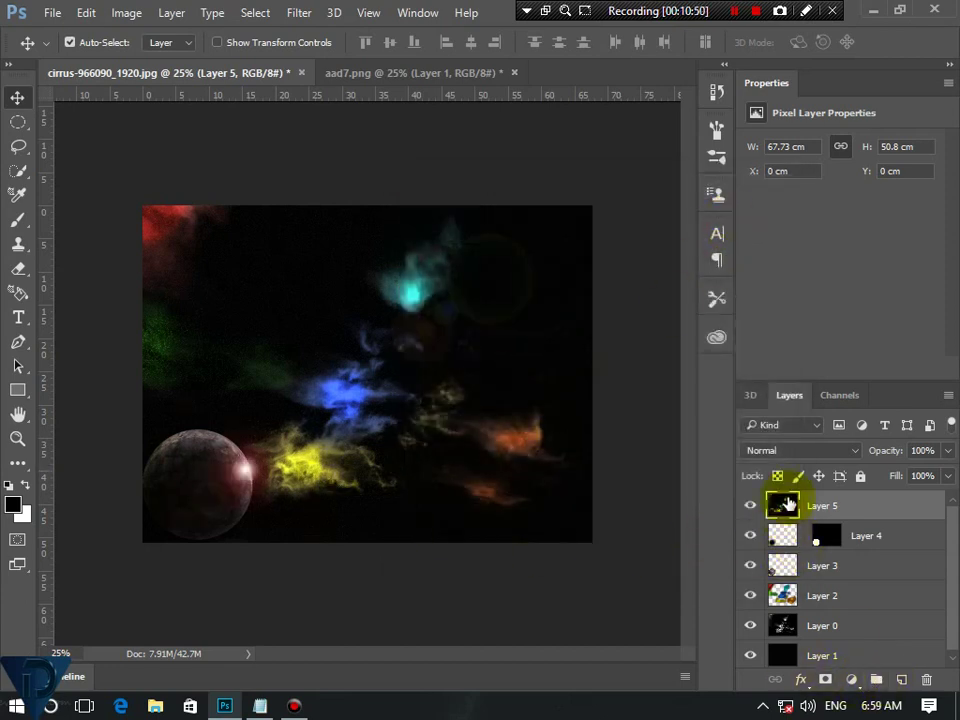
- Duplicate Layer 5 to create a Layer 5 copy
right_click(785, 502)
left_click(935, 484)
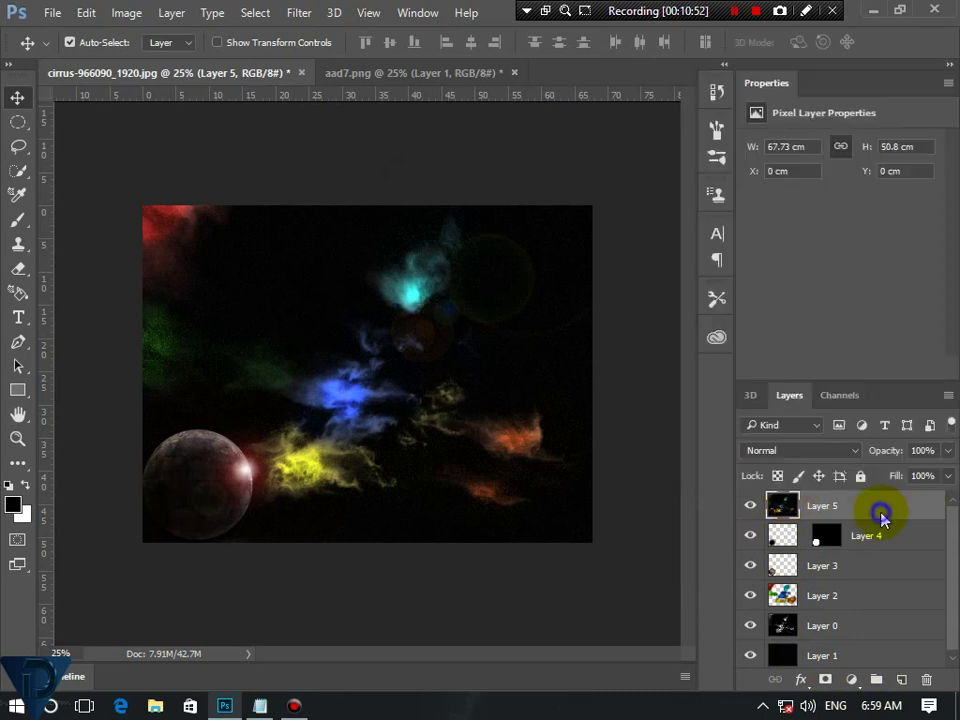
right_click(879, 514)
left_click(932, 520)
right_click(888, 506)
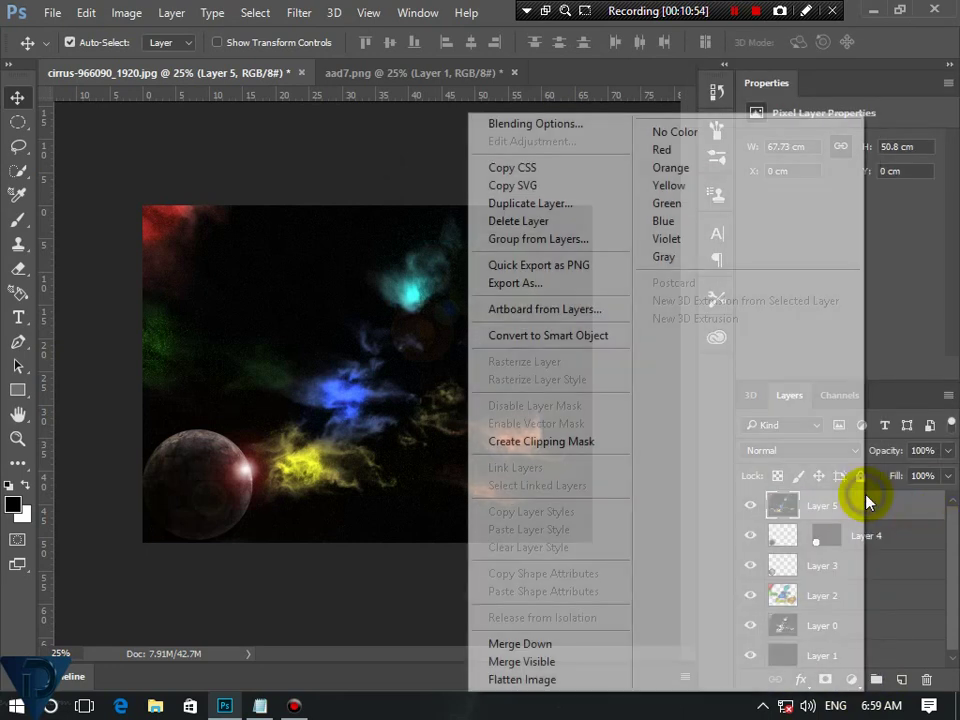
left_click(547, 206)
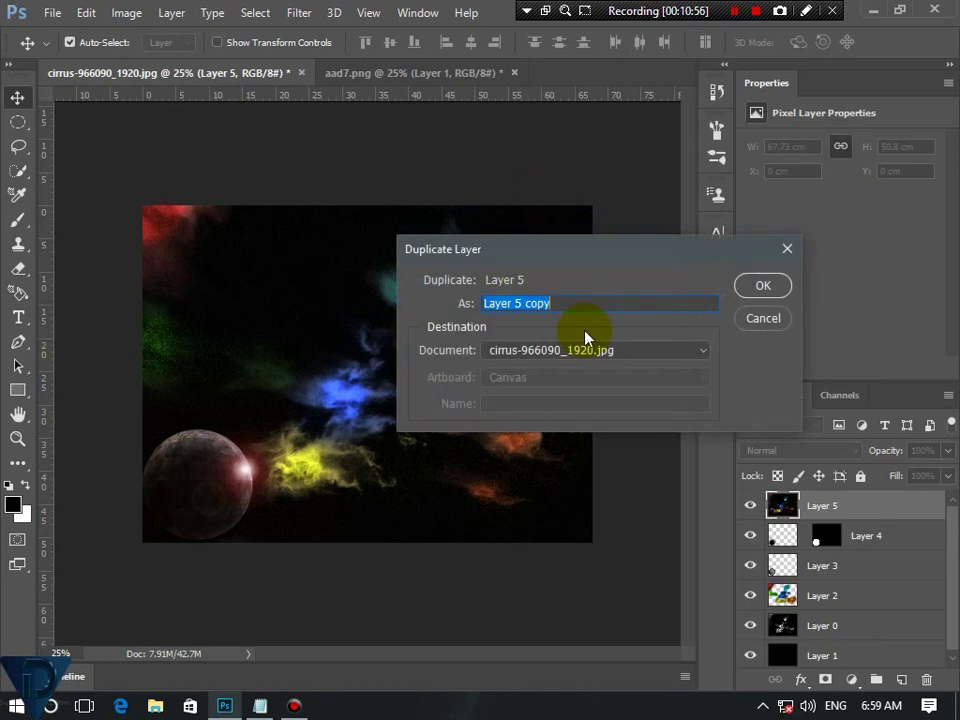
left_click(760, 285)
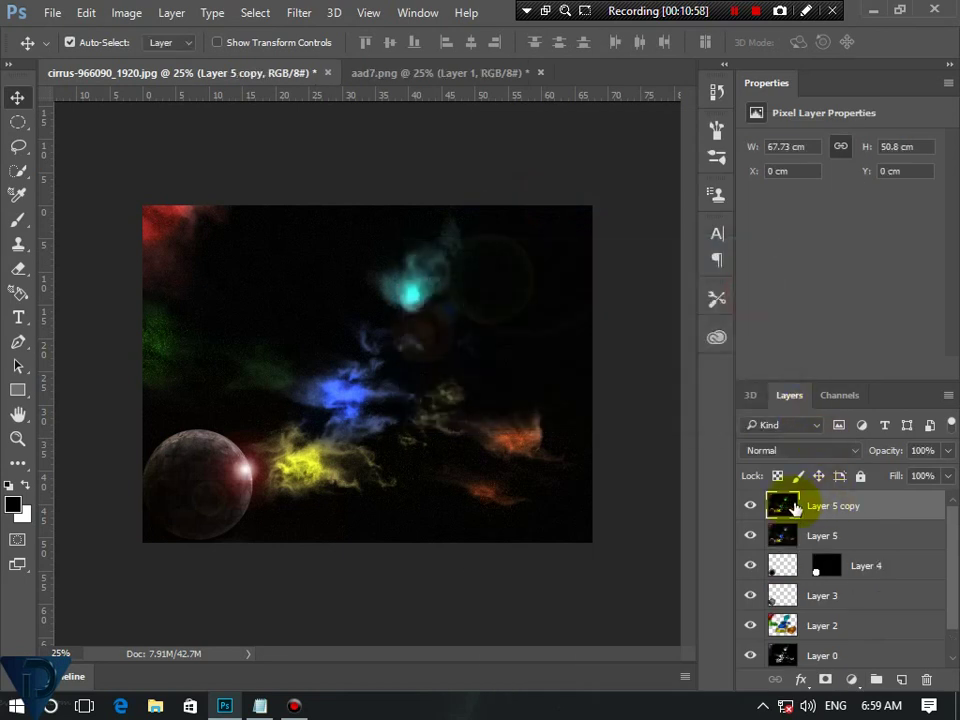
- Add a 105mm Prime lens flare at 77% brightness beside the upper teal nebula
left_click(299, 13)
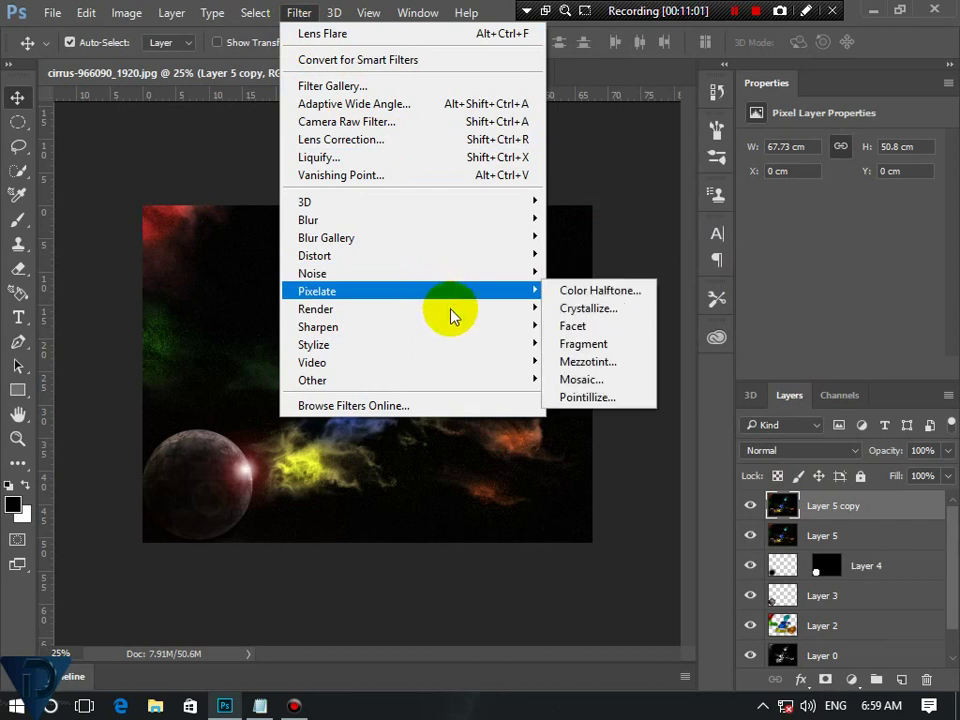
left_click(592, 424)
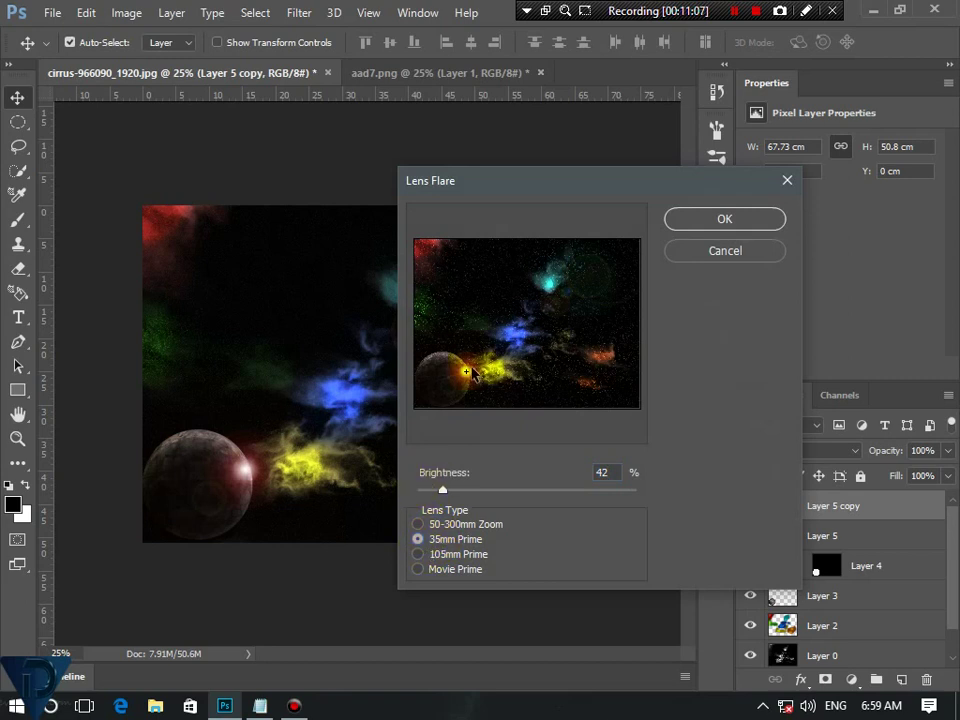
left_click_drag(478, 370, 564, 285)
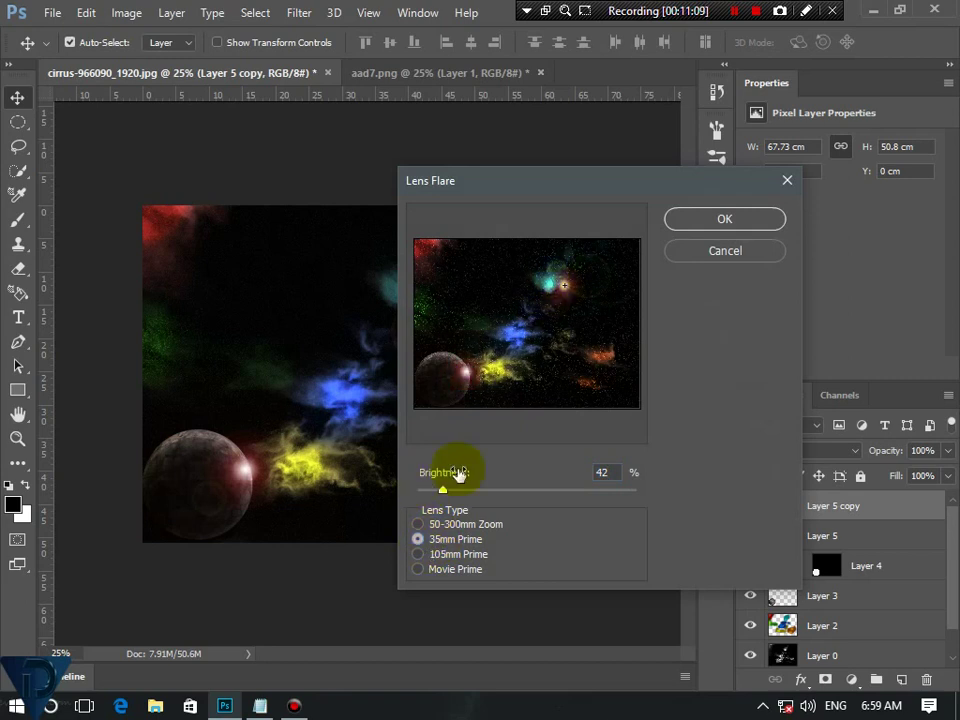
left_click(422, 567)
left_click(419, 554)
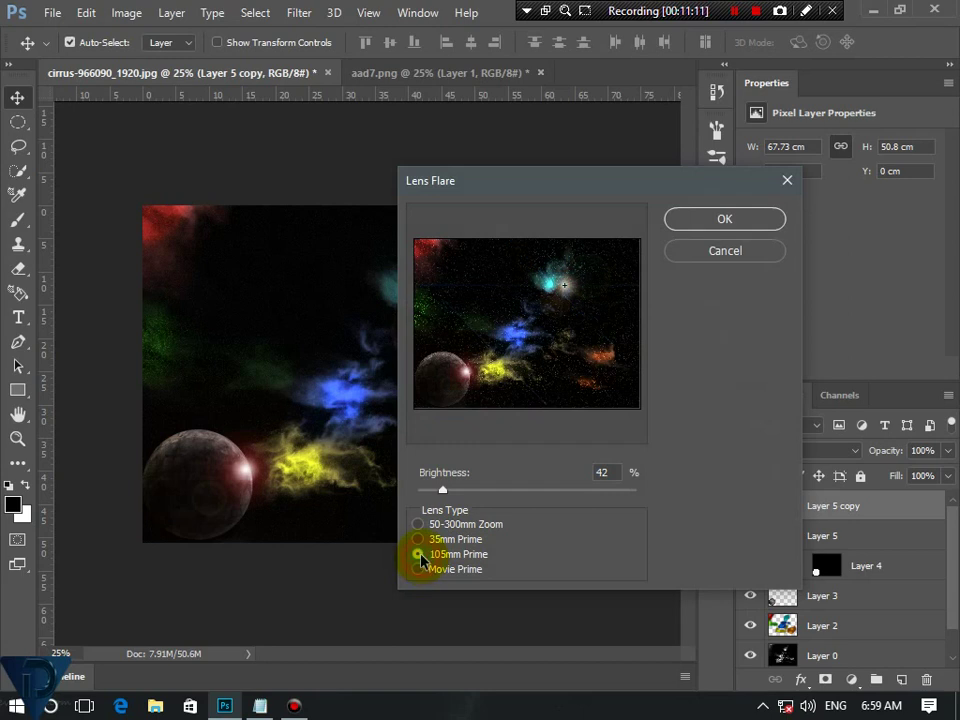
left_click_drag(449, 490, 461, 492)
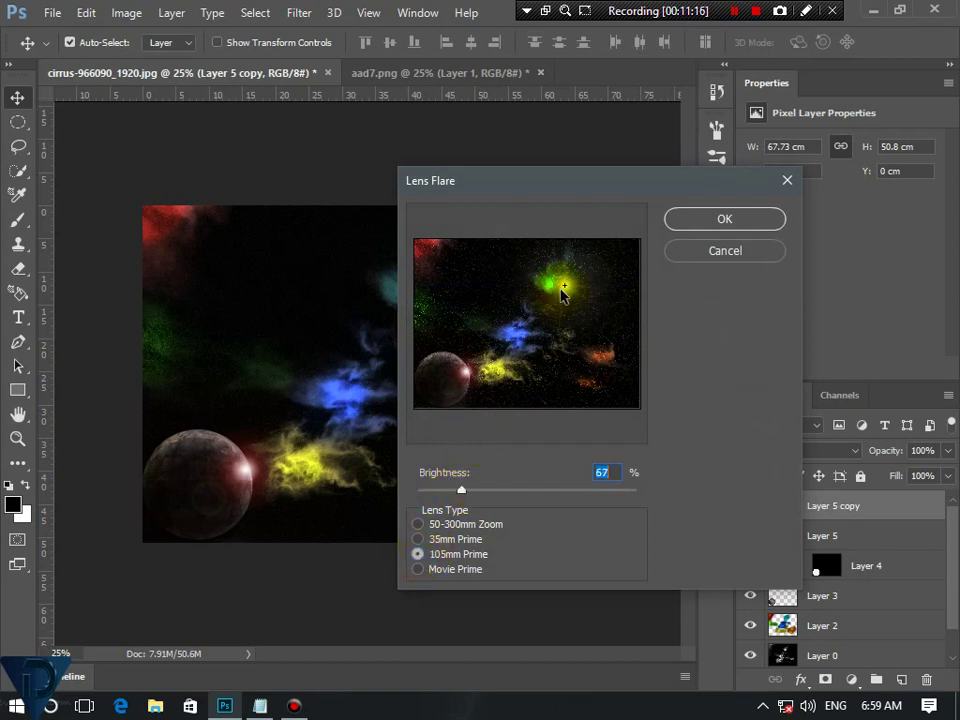
mouse_move(565, 290)
left_mouse_down()
mouse_move(467, 385)
mouse_move(567, 300)
left_mouse_up()
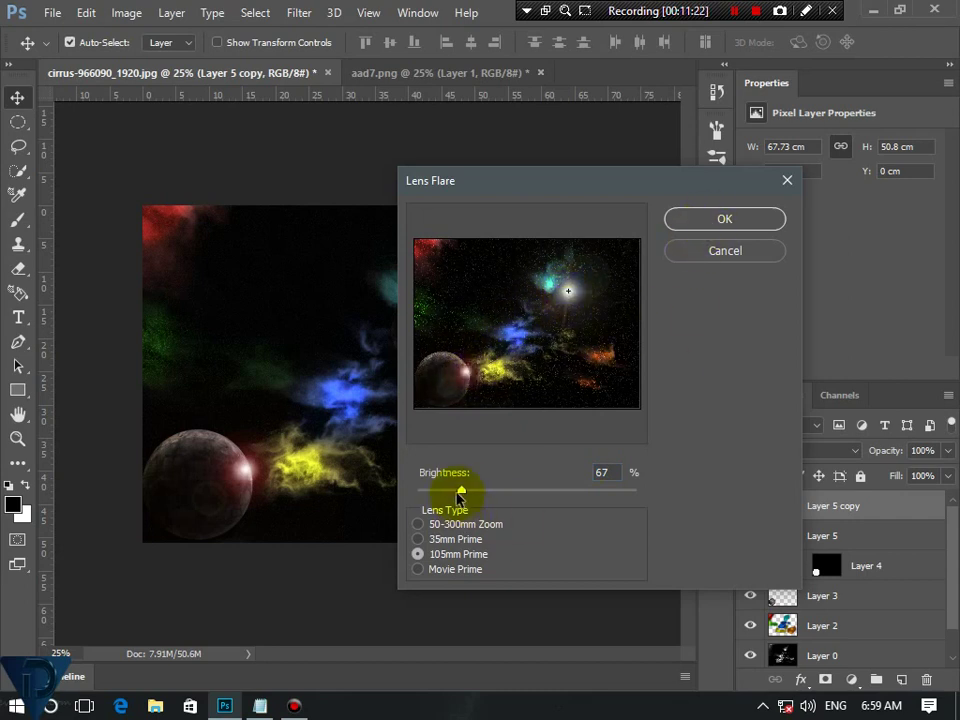
left_click(710, 218)
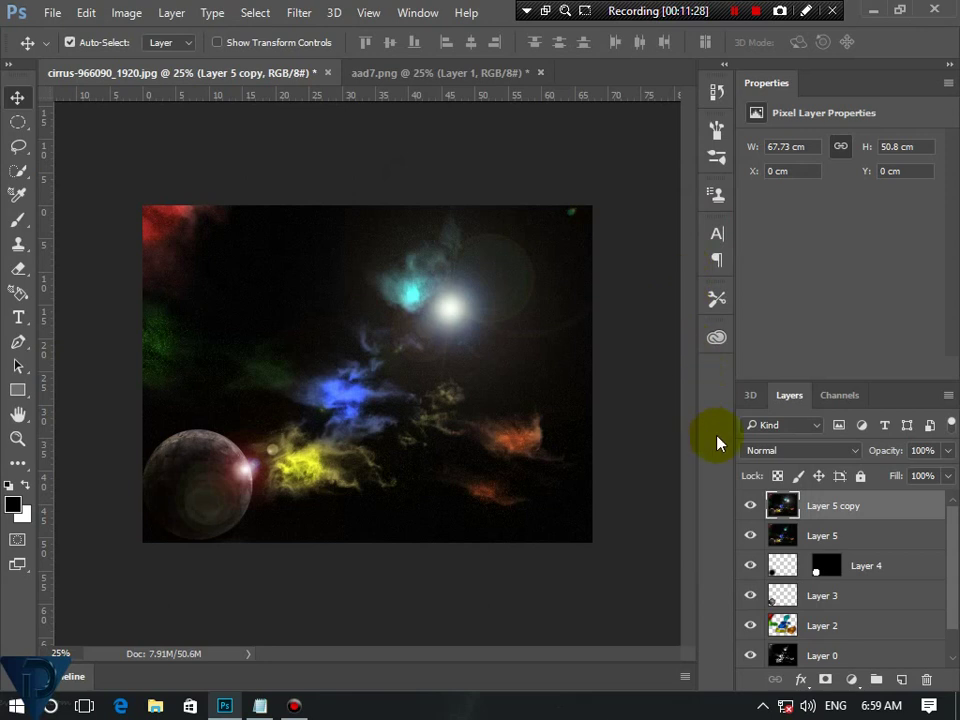
mouse_move(607, 198)
left_mouse_down()
mouse_move(212, 597)
mouse_move(660, 315)
left_mouse_up()
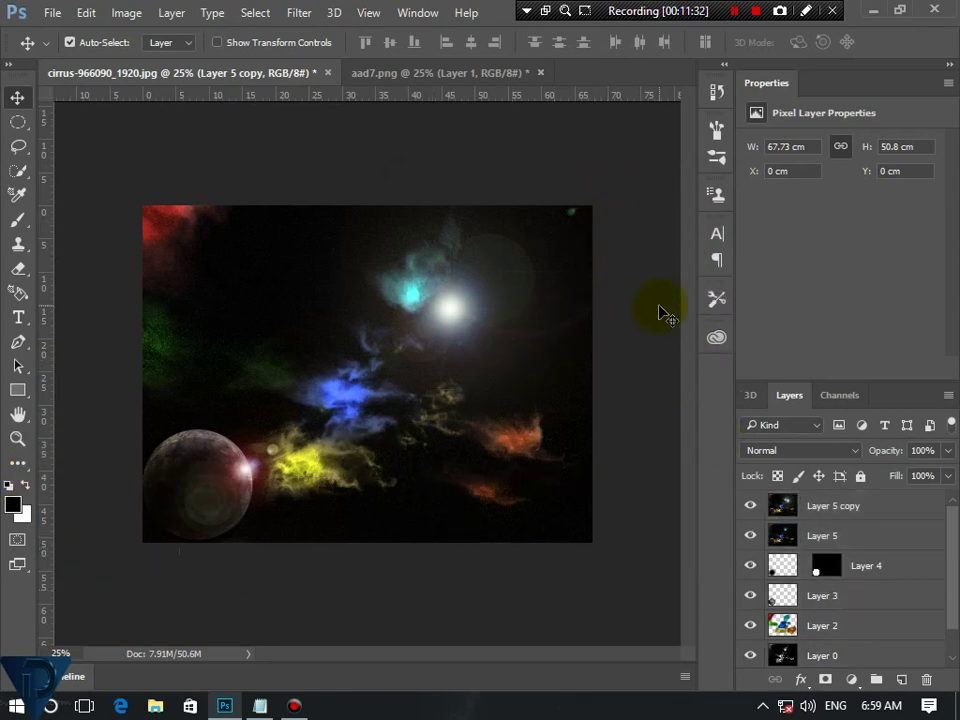
- Replace all the Notepad notes with the text 'its done now :D'
left_click(265, 705)
left_click_drag(814, 538, 150, 165)
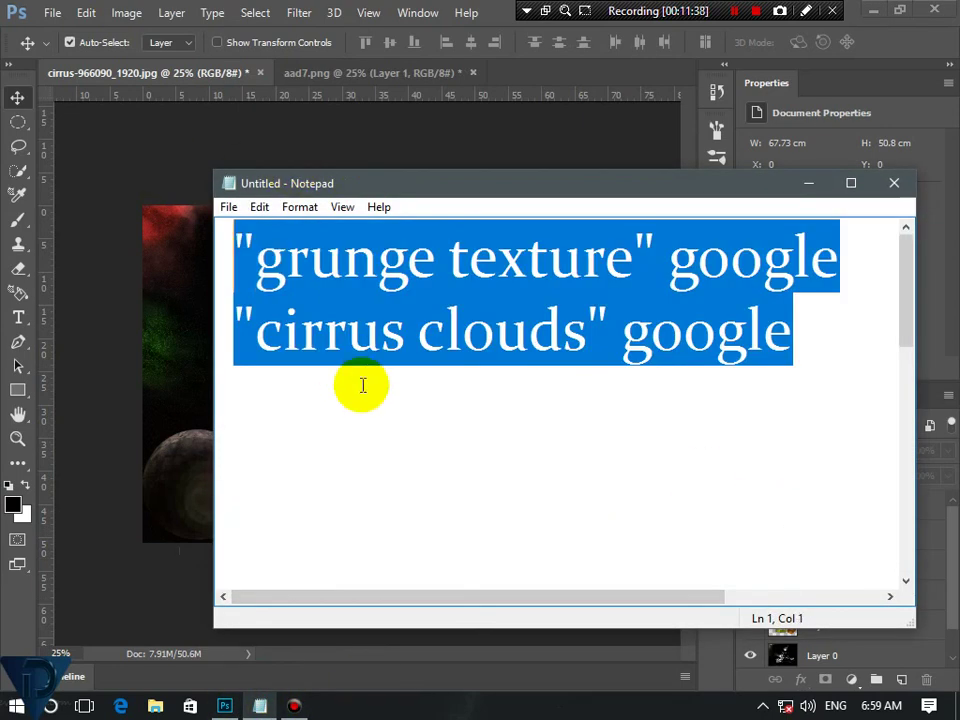
type("its do")
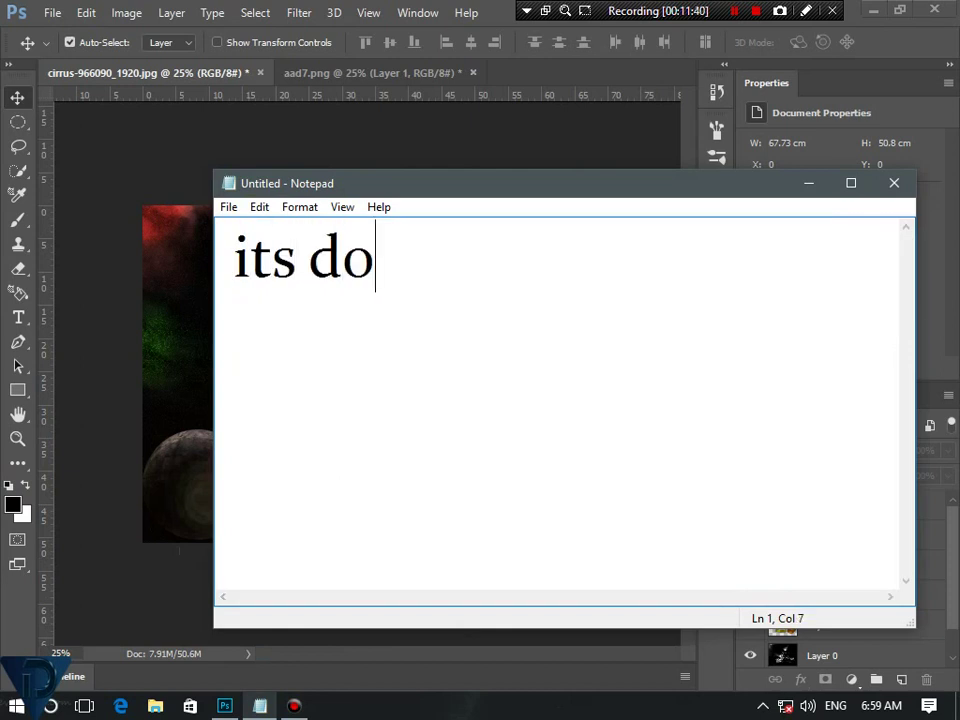
type("ne now ")
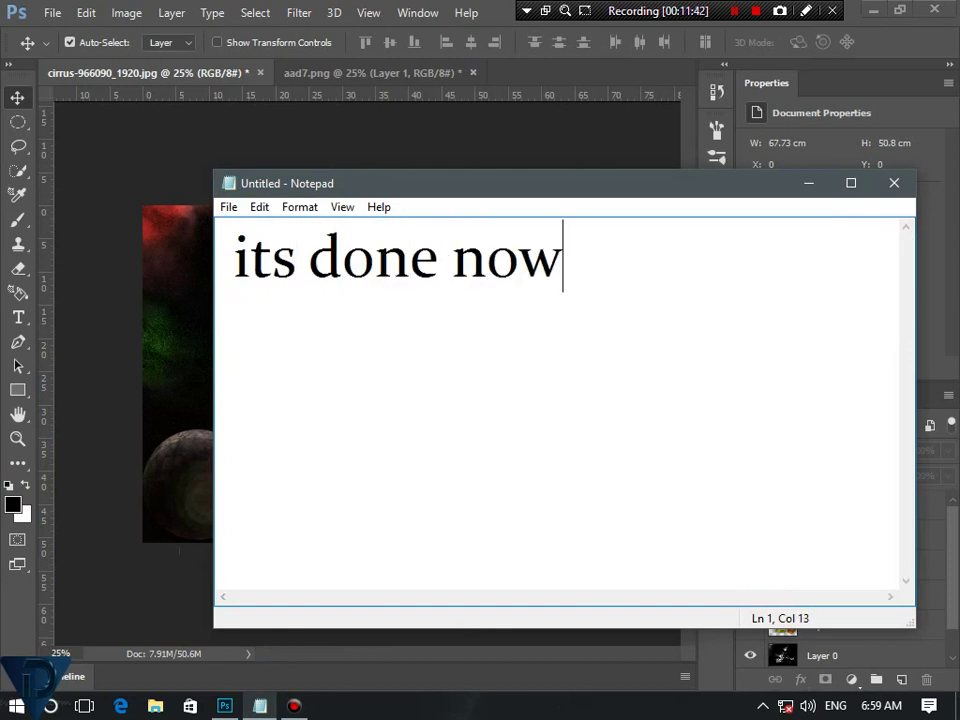
type(":D")
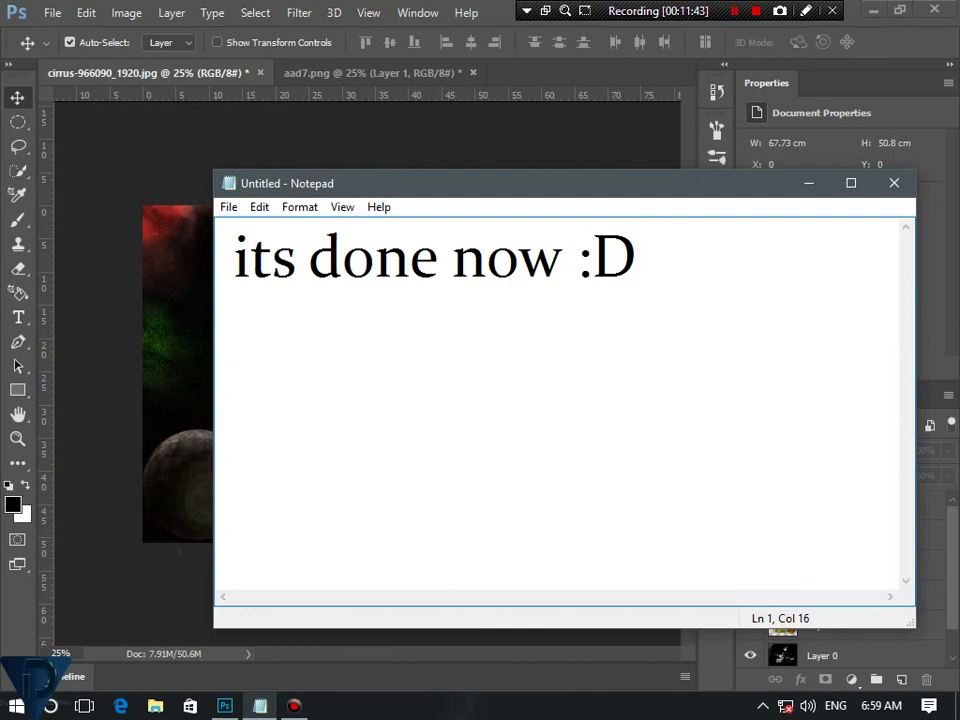